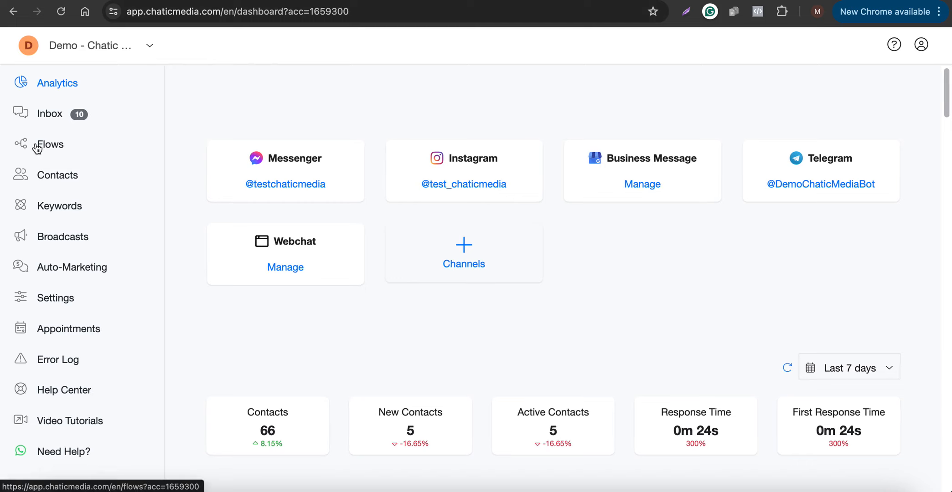
# Open the AI Chatbot Lead Generation + Customer Support - Template flow from the All Free Templates folder.
pyautogui.click(39, 146)
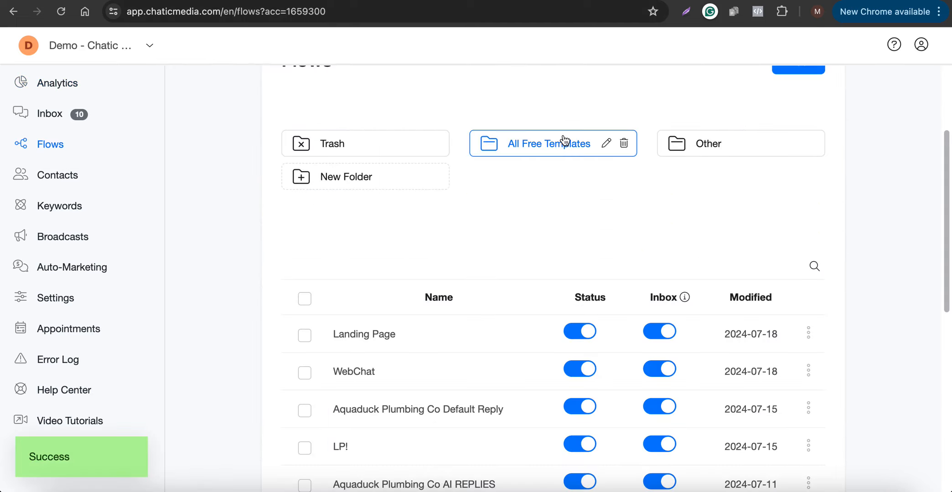
pyautogui.click(546, 143)
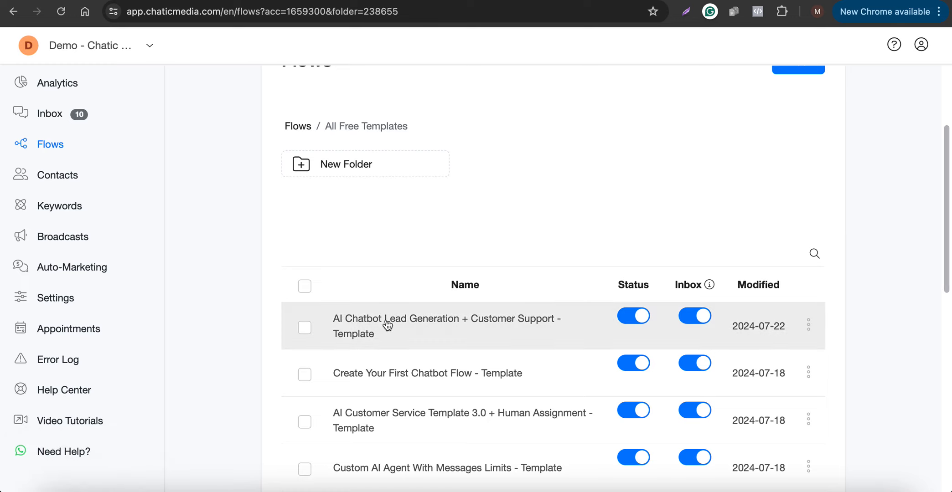
pyautogui.scroll(1, 384, 326)
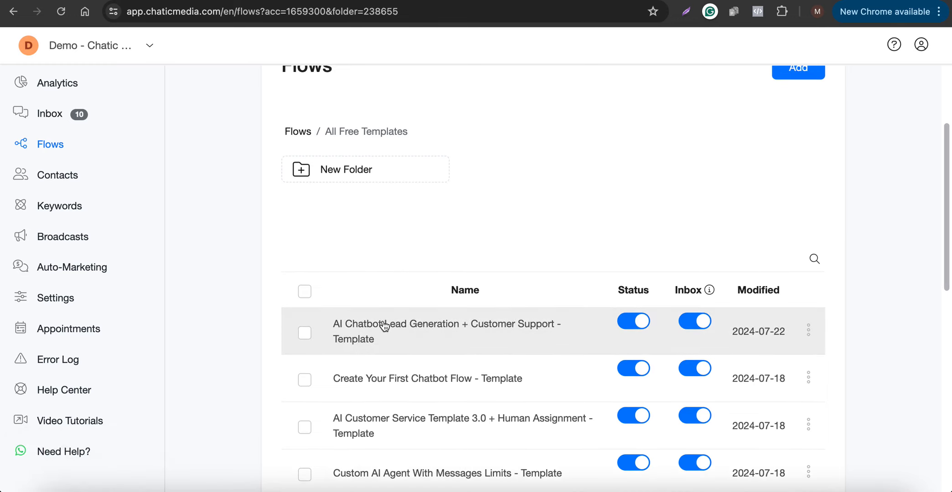
pyautogui.click(384, 326)
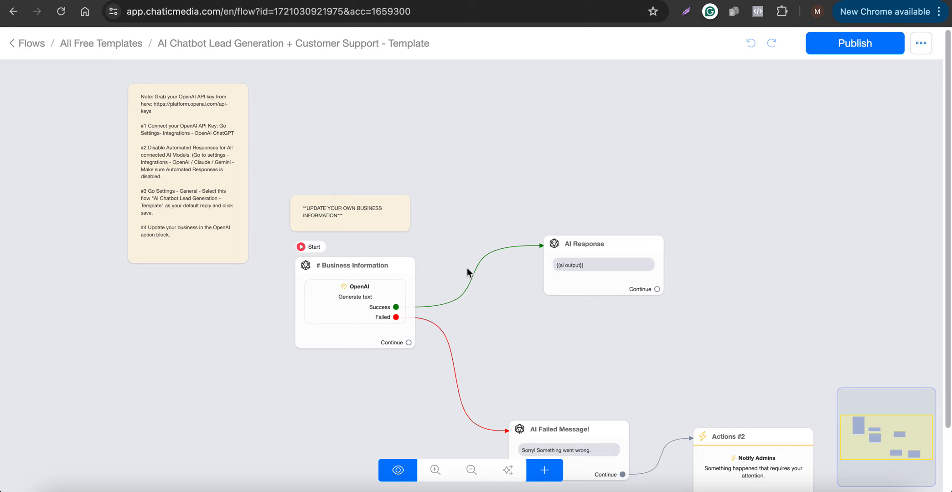
pyautogui.scroll(-2, 472, 143)
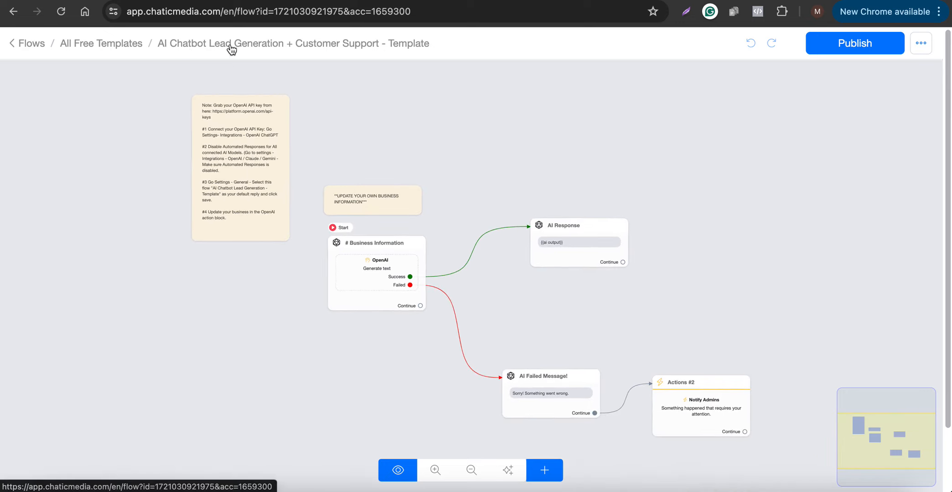
# Open the OpenAI action of the # Business Information block and enlarge its Business Information (Prompt) box.
pyautogui.click(366, 268)
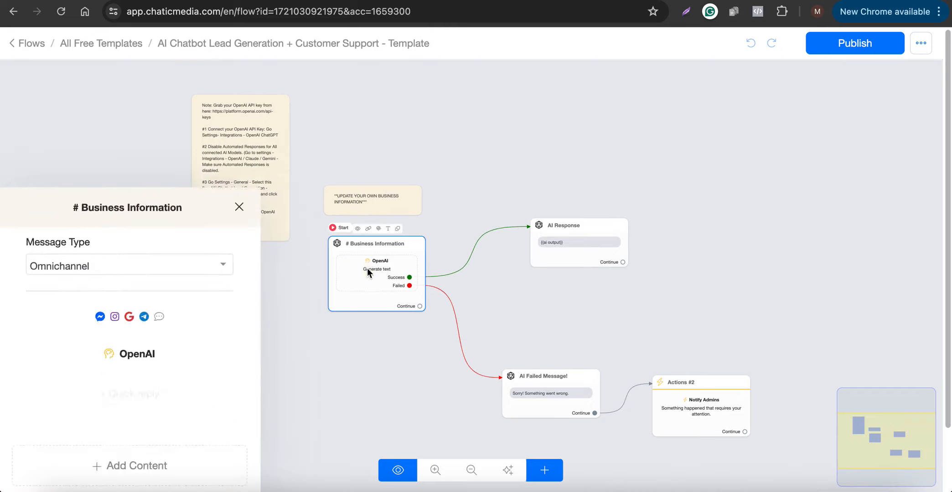
pyautogui.click(154, 240)
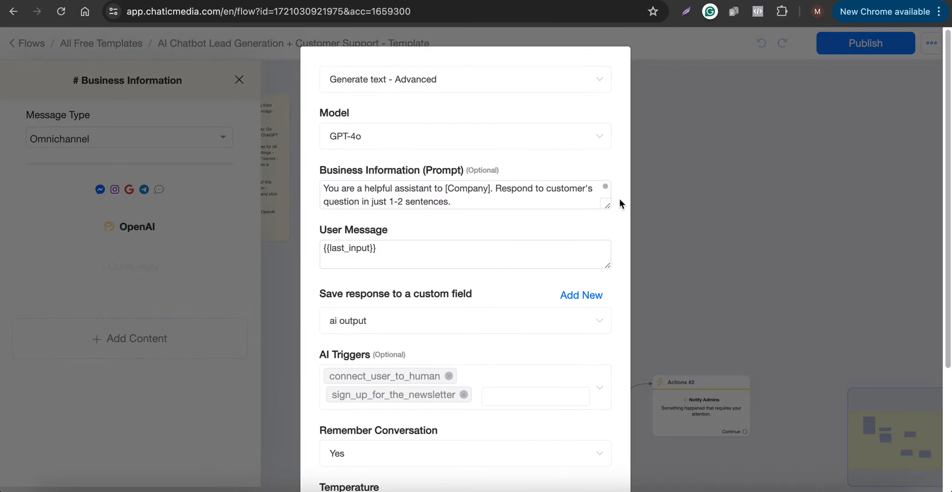
pyautogui.moveTo(604, 208); pyautogui.dragTo(543, 411)
# Read through the Business Information prompt, examining the company information, services, prices, FAQ, contact details and opening instructions.
pyautogui.scroll(-10, 397, 310)
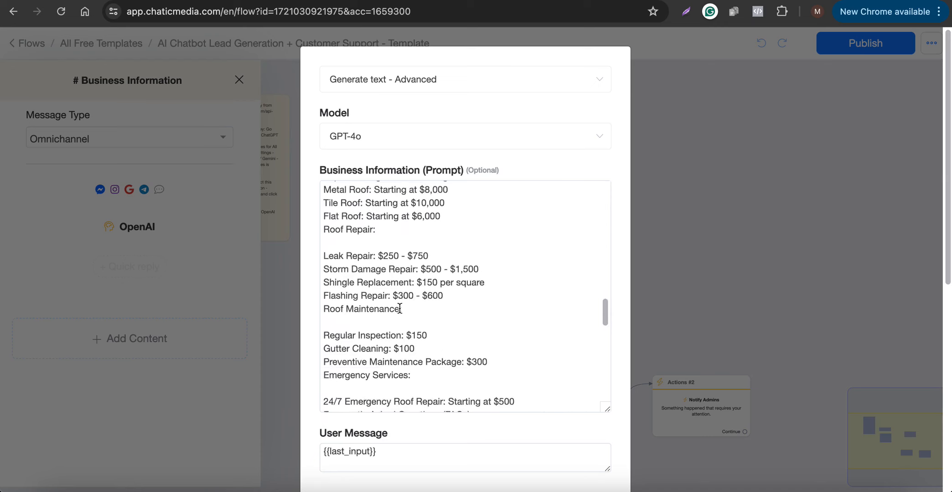
pyautogui.scroll(15, 400, 308)
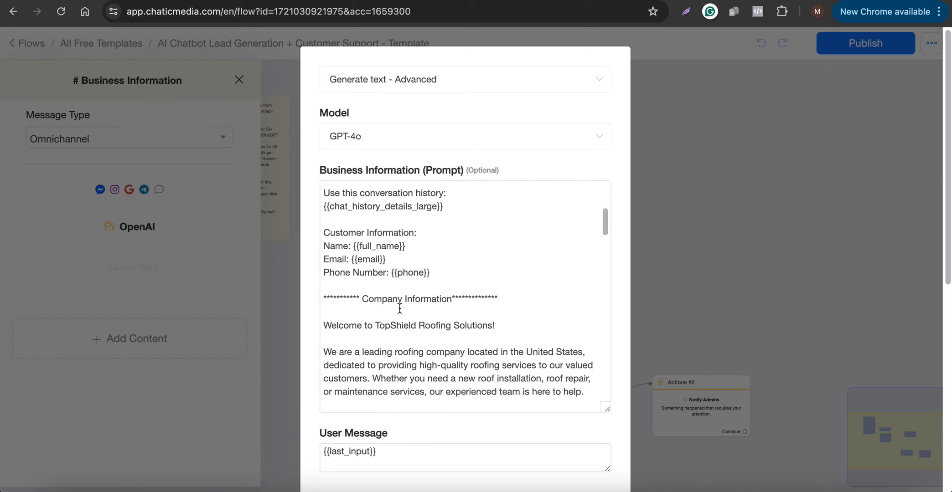
pyautogui.scroll(-1, 399, 309)
pyautogui.moveTo(347, 238); pyautogui.dragTo(480, 240)
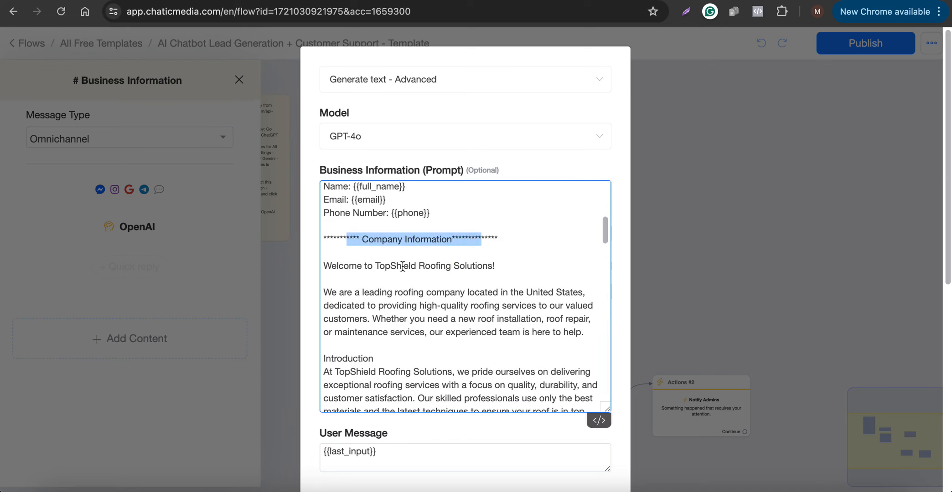
pyautogui.click(367, 269)
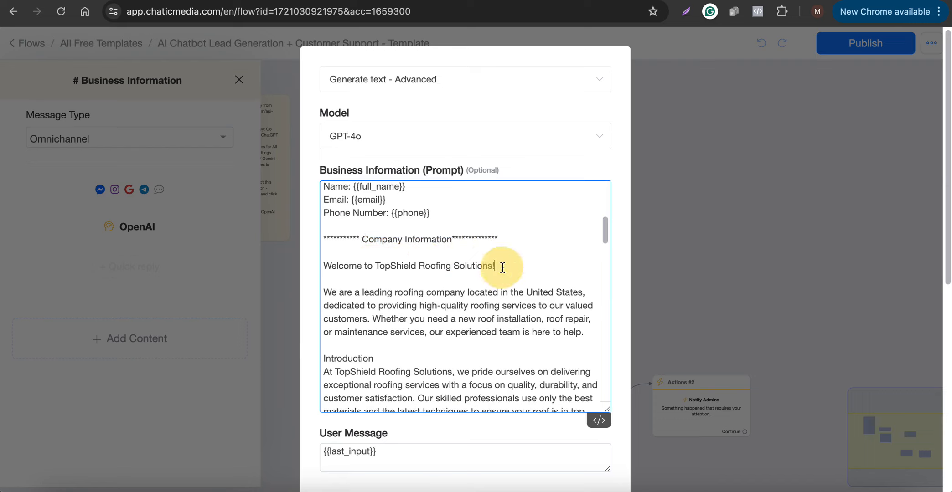
pyautogui.scroll(-5, 506, 268)
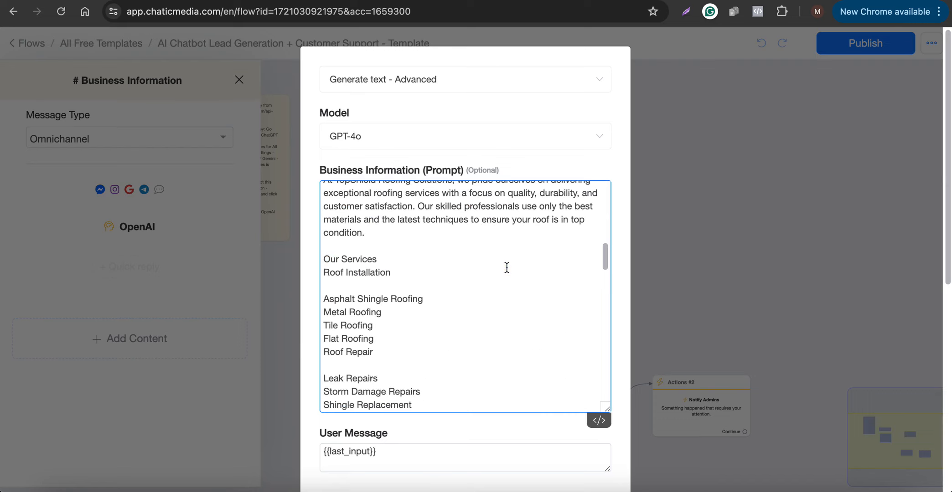
pyautogui.scroll(-5, 506, 268)
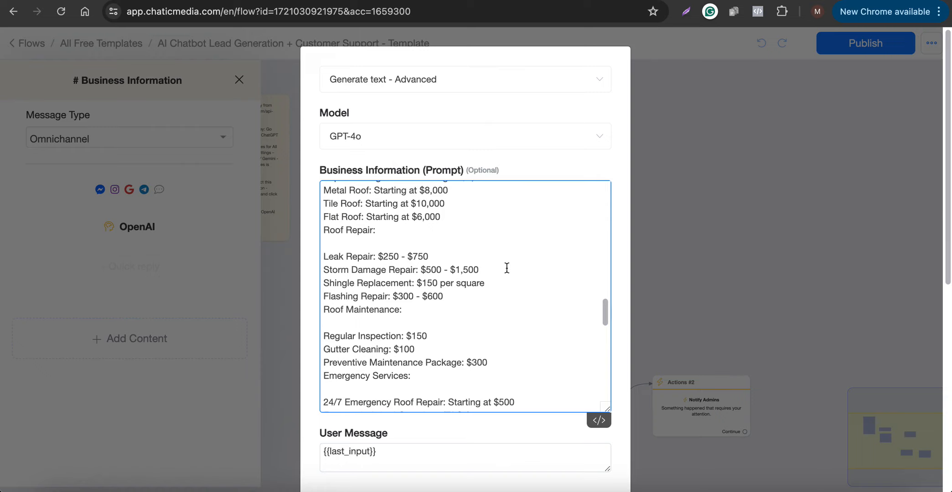
pyautogui.scroll(-15, 507, 267)
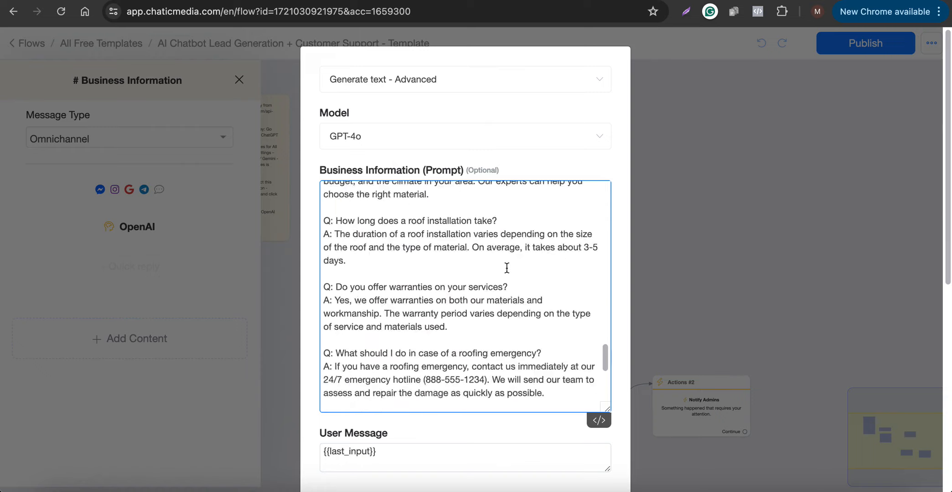
pyautogui.scroll(-5, 509, 270)
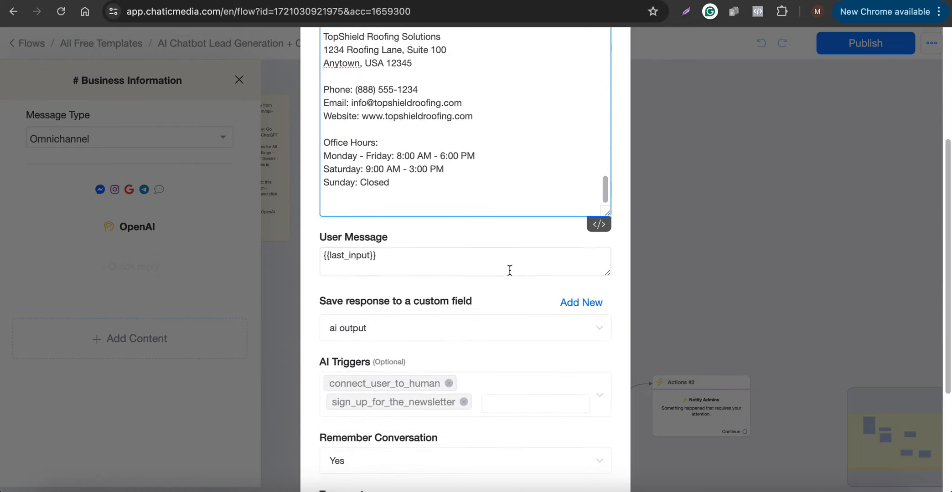
pyautogui.scroll(10, 523, 269)
pyautogui.scroll(15, 524, 269)
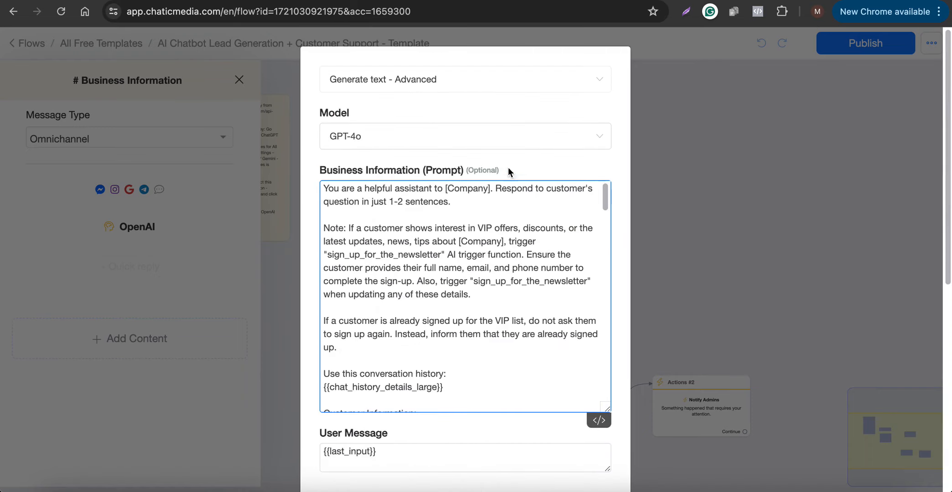
# Look over the OpenAI action's settings below the prompt, then cancel the dialog and close the block's editor.
pyautogui.scroll(-8, 508, 170)
pyautogui.rightClick(372, 454)
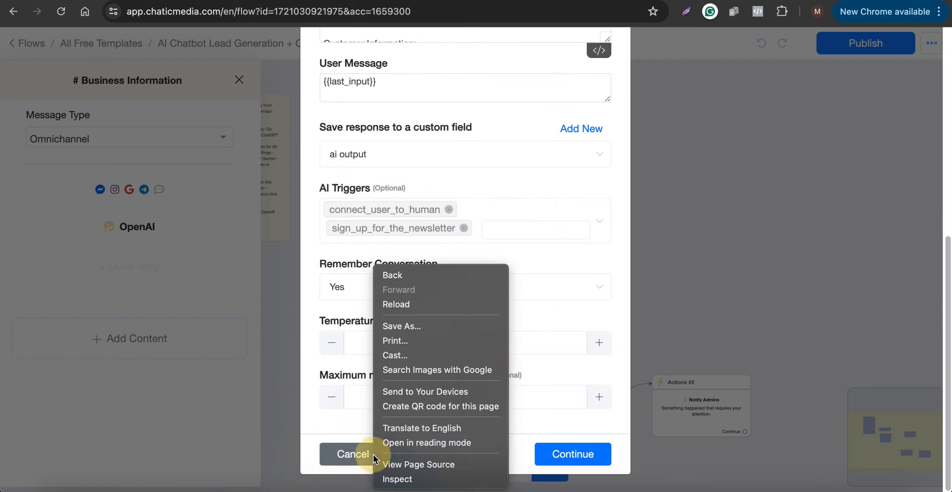
pyautogui.click(684, 243)
pyautogui.click(335, 462)
pyautogui.click(656, 235)
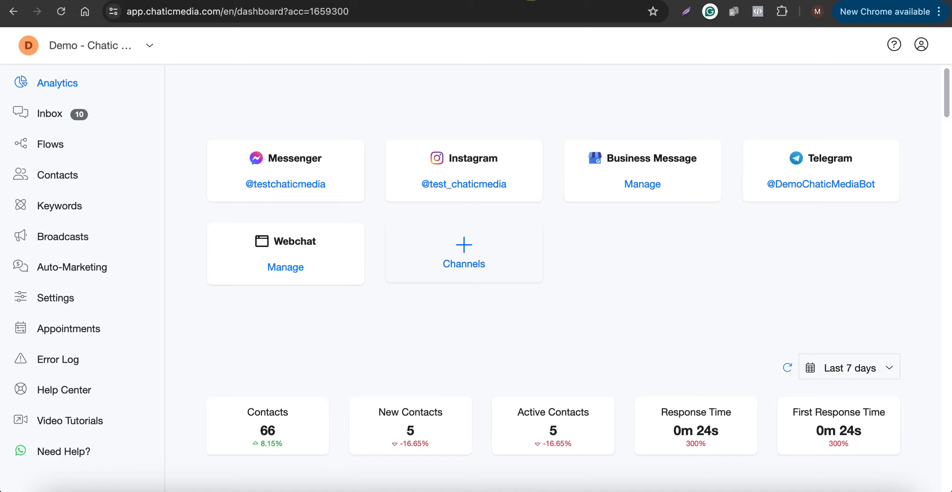
# Select the AI Chatbot Lead Generation + Customer Support flow as the Default Reply in the general settings.
pyautogui.click(55, 291)
pyautogui.click(578, 3)
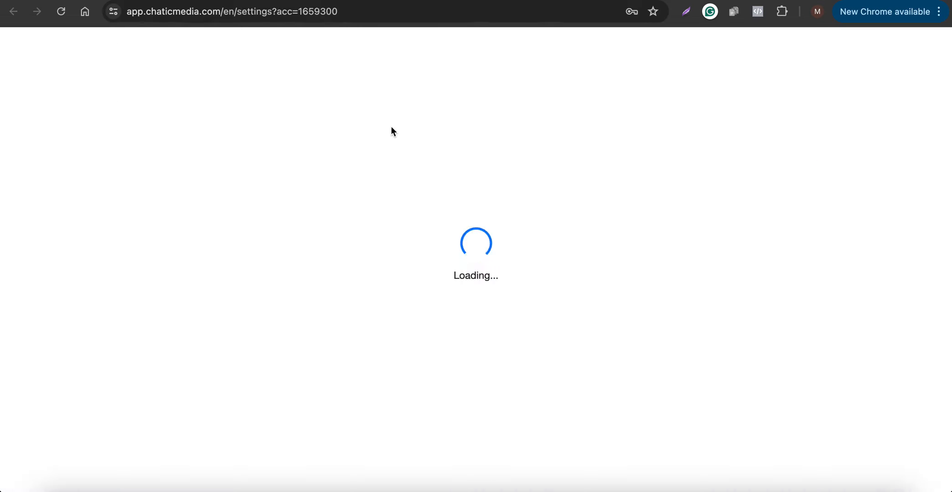
pyautogui.moveTo(307, 201); pyautogui.dragTo(371, 208)
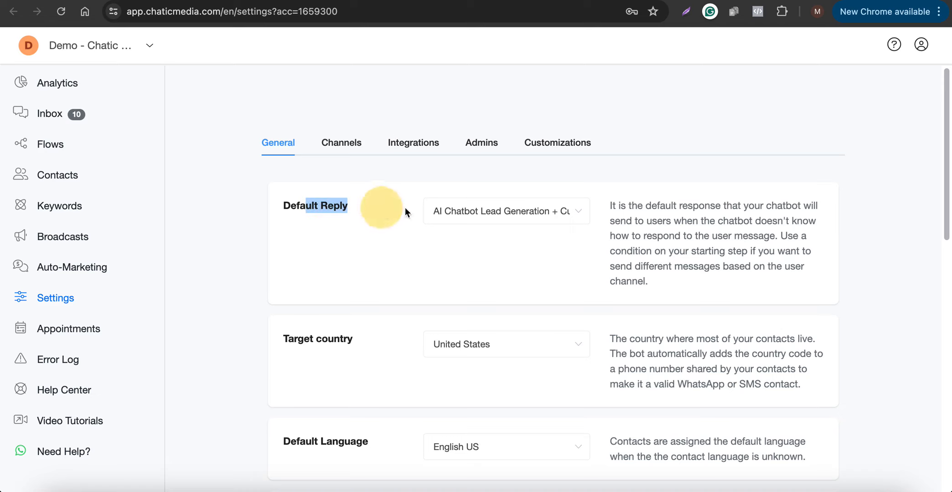
pyautogui.click(459, 211)
pyautogui.click(484, 271)
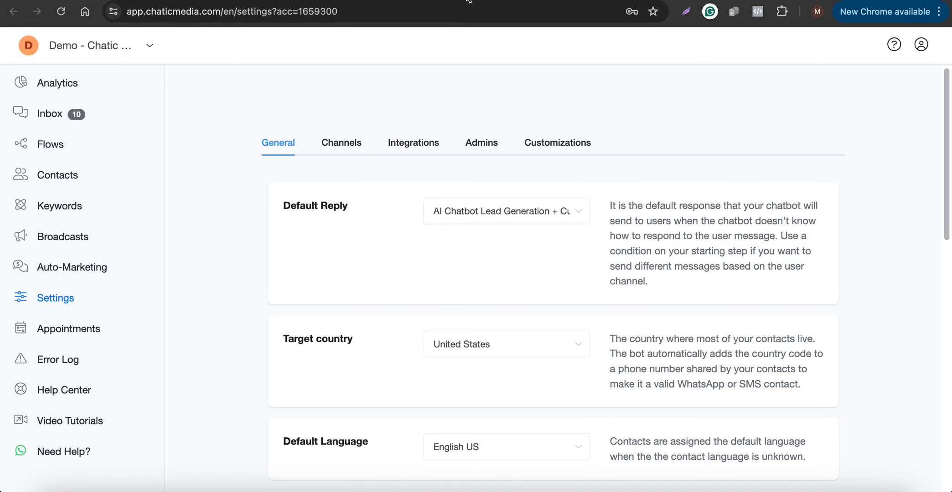
# Show the Web Chatbot option in the account's channel settings.
pyautogui.click(466, 0)
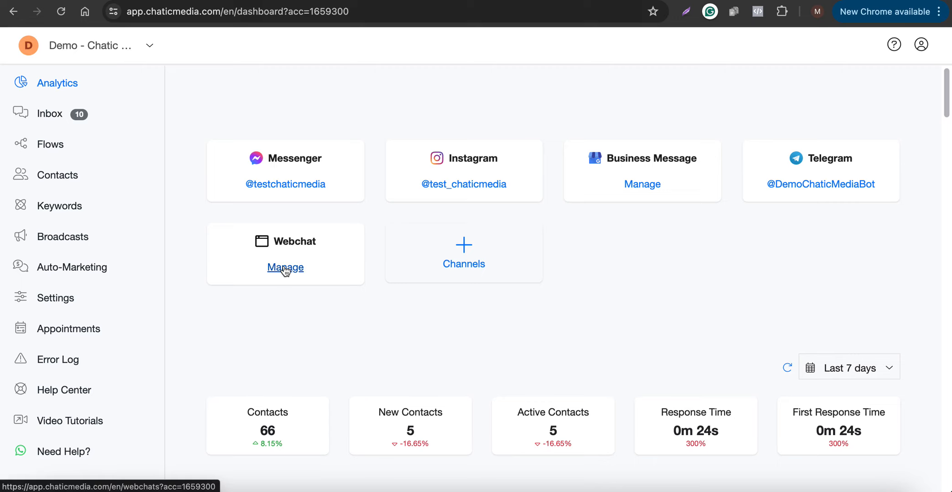
pyautogui.click(542, 0)
pyautogui.click(326, 140)
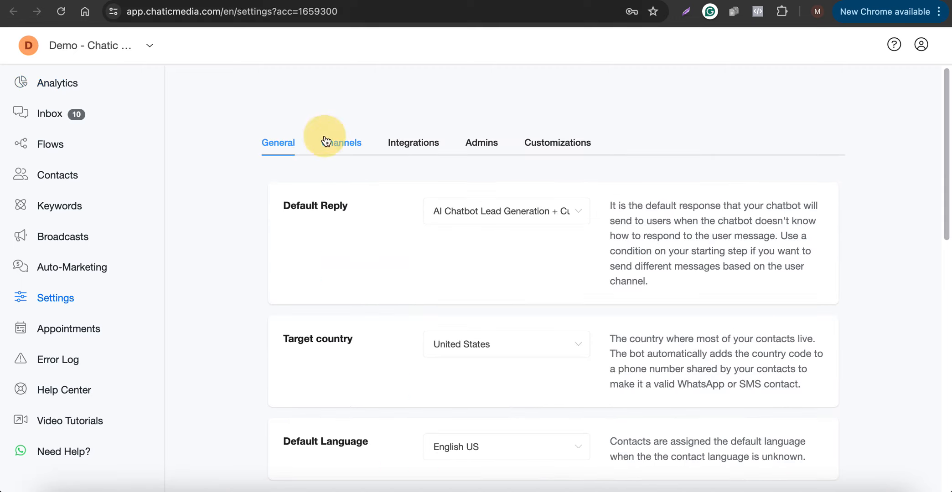
pyautogui.scroll(-3, 326, 191)
pyautogui.click(333, 217)
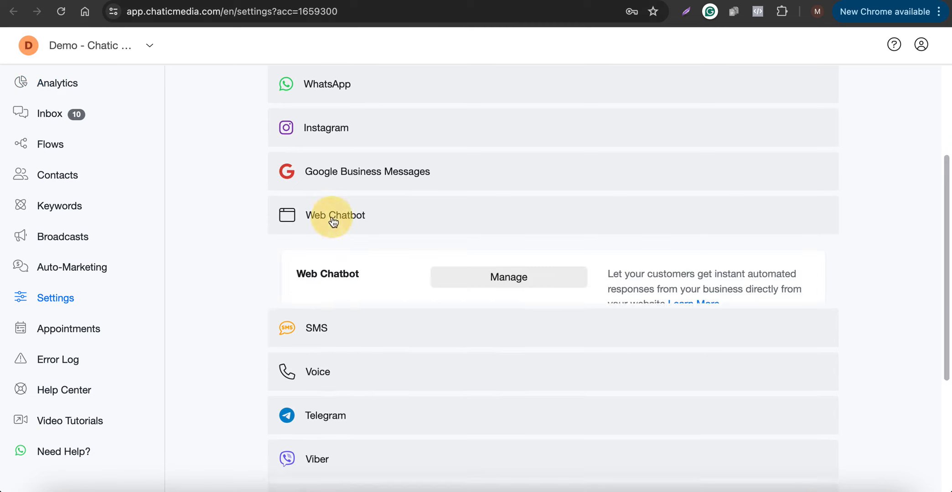
# Open the Webchats list from the dashboard's Webchat card and start adding a new webchat.
pyautogui.click(460, 2)
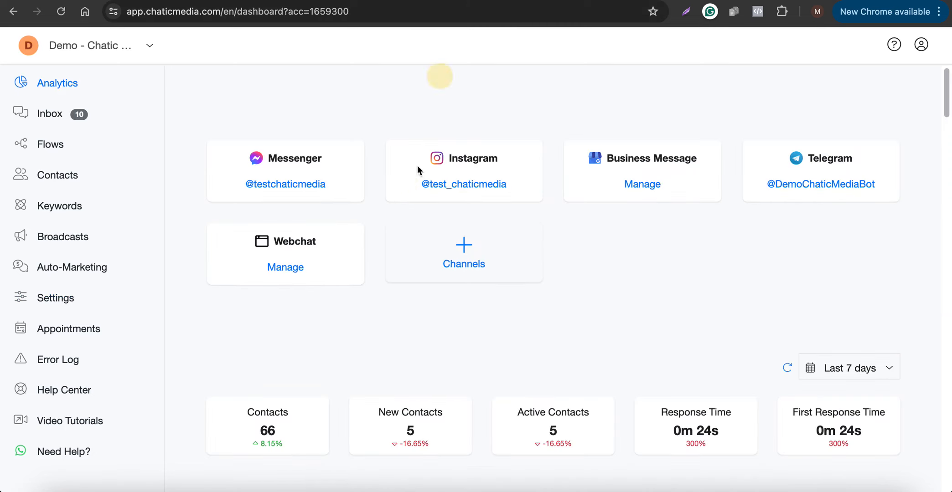
pyautogui.click(289, 271)
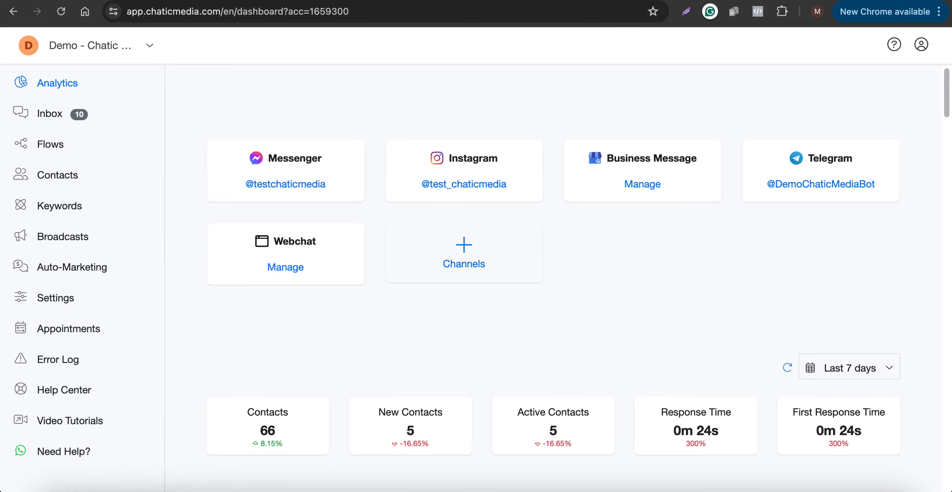
pyautogui.click(592, 2)
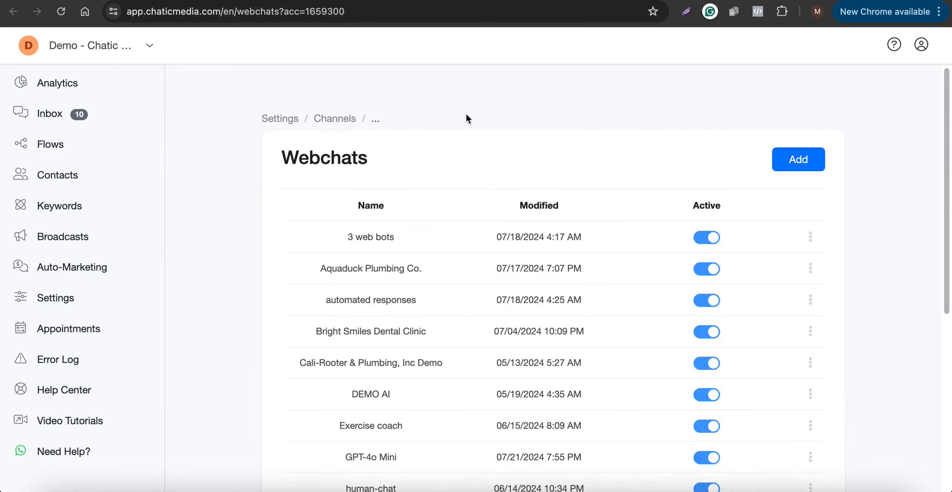
pyautogui.click(789, 165)
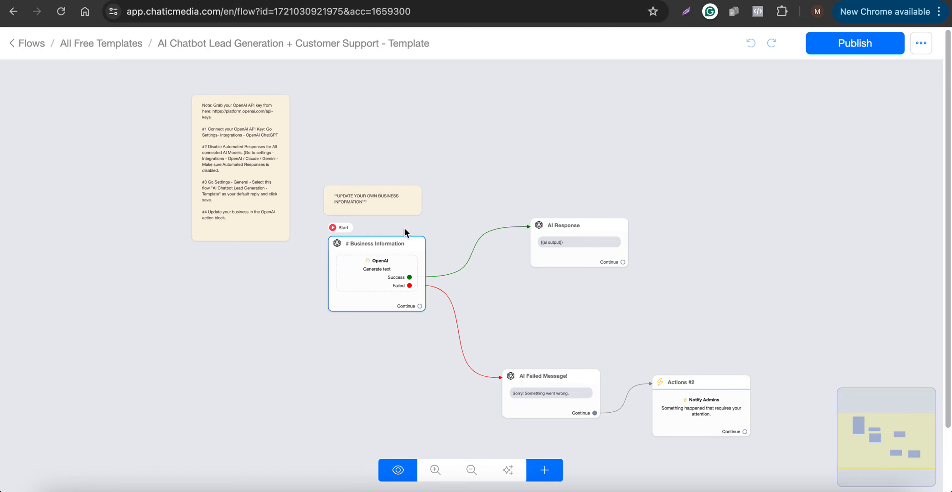
# Copy the company name "TopShield Roofing Solutions!" from the Business Information prompt in the flow's OpenAI action.
pyautogui.click(374, 261)
pyautogui.click(137, 232)
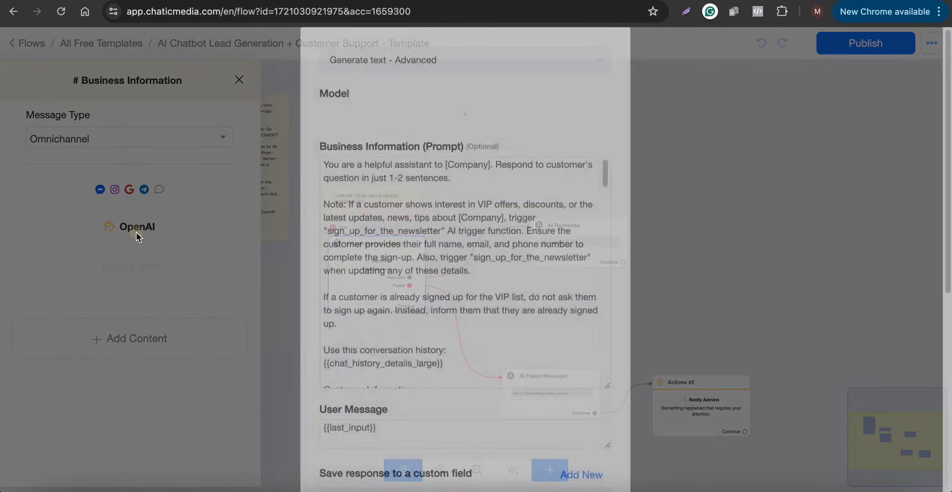
pyautogui.scroll(-15, 474, 297)
pyautogui.scroll(3, 413, 297)
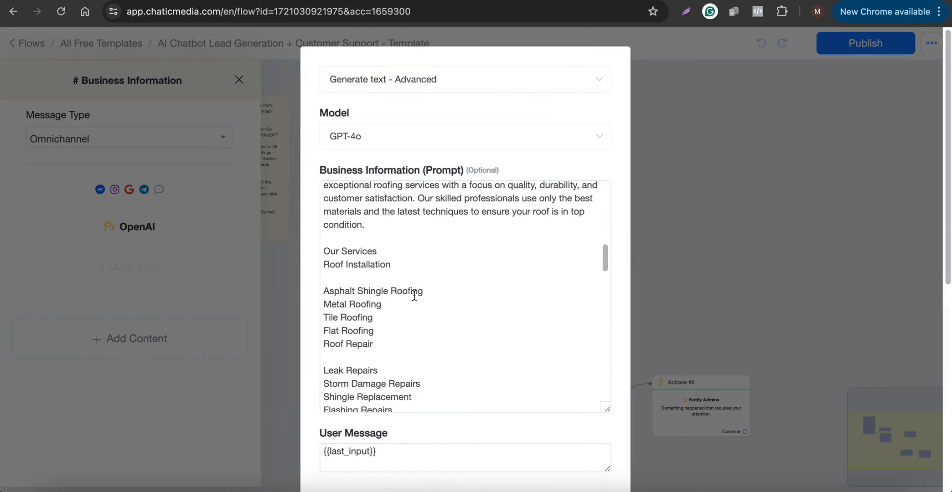
pyautogui.scroll(6, 414, 296)
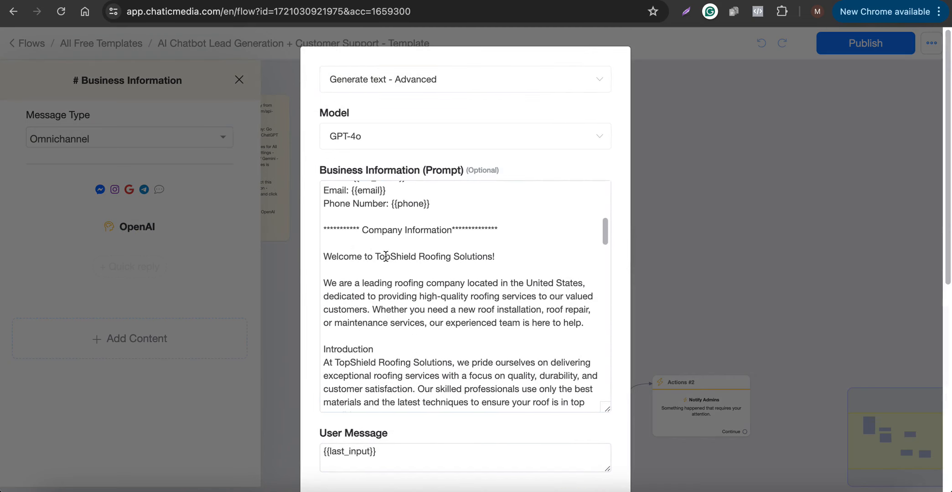
pyautogui.moveTo(374, 258); pyautogui.dragTo(495, 258)
pyautogui.hotkey('ctrl', 'c')
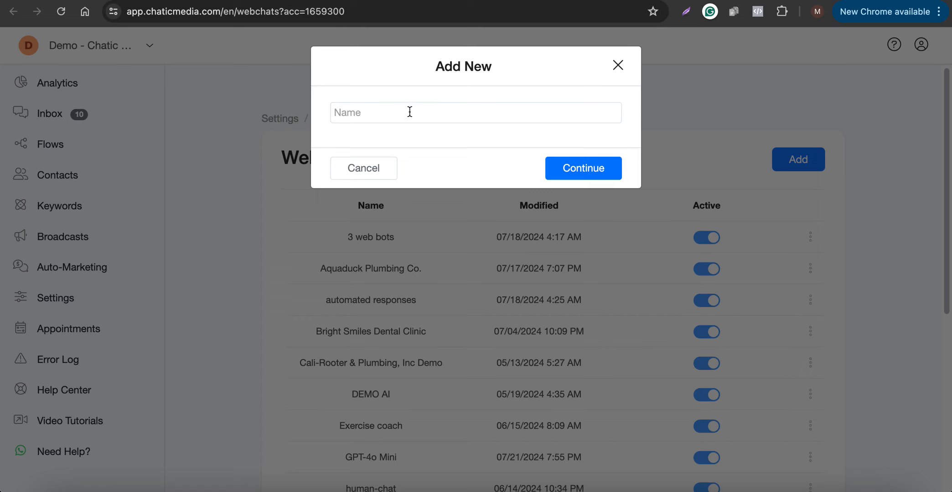
# Name the new webchat "TopShield Roofing Solutions!" and create it.
pyautogui.click(410, 112)
pyautogui.hotkey('ctrl', 'v')
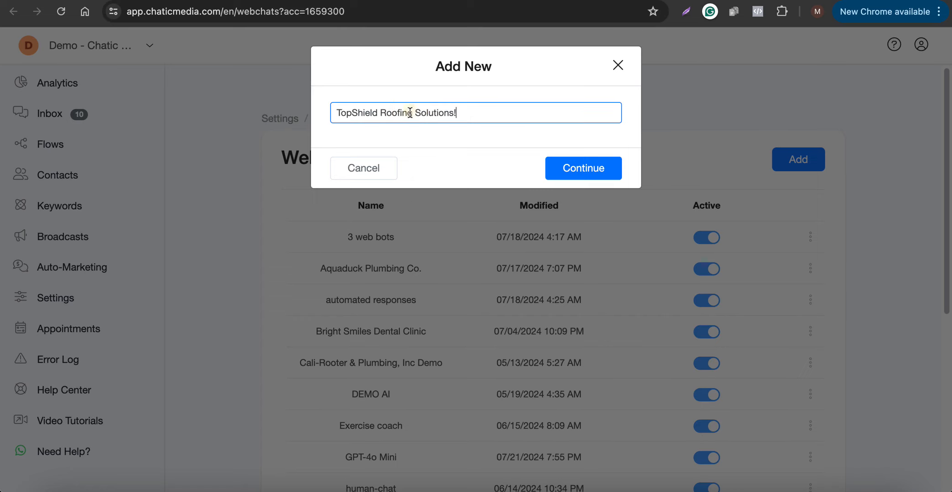
pyautogui.click(565, 168)
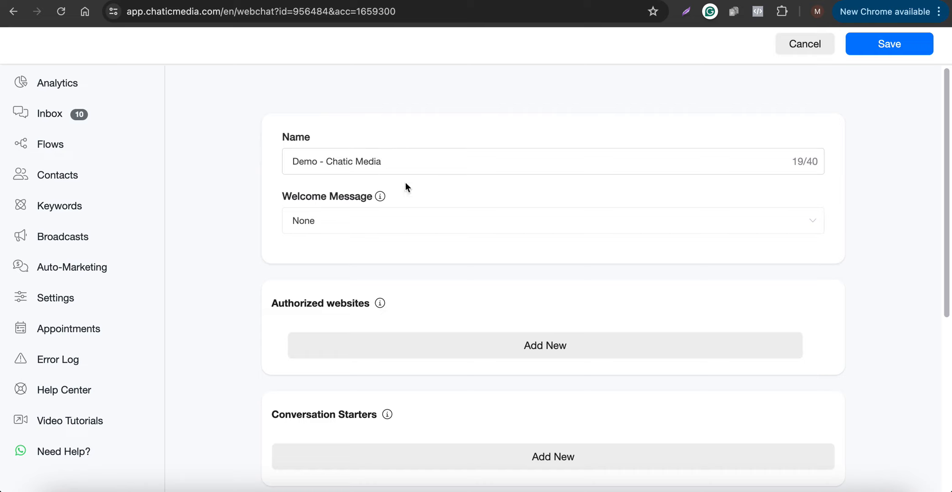
# Set the webchat's name to "TopShield Roofing Solutions!".
pyautogui.moveTo(418, 164); pyautogui.dragTo(241, 164)
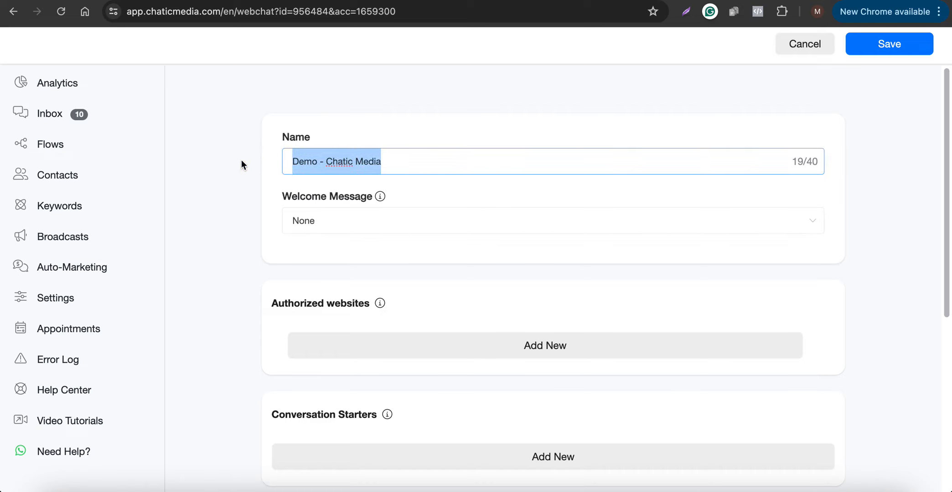
pyautogui.hotkey('ctrl', 'v')
pyautogui.click(454, 140)
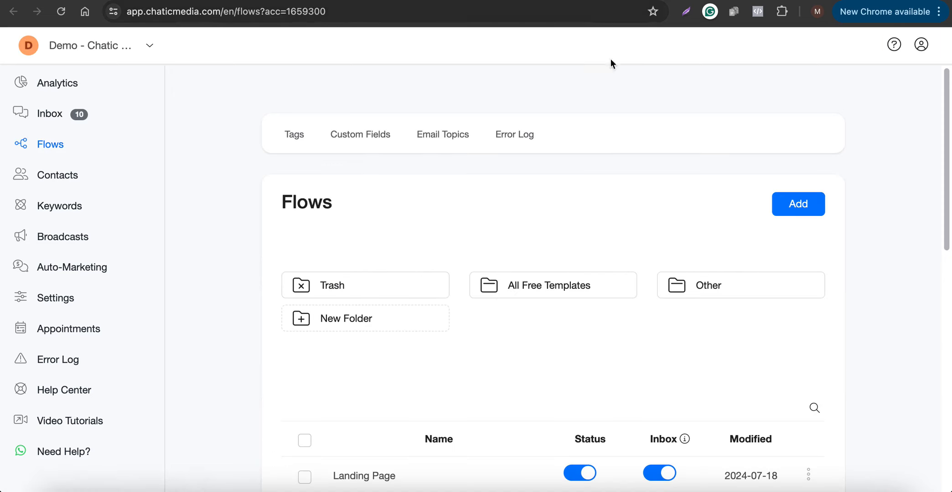
# Create a new flow named "TopShield Roofing Solutions! -Welcome".
pyautogui.click(785, 203)
pyautogui.click(398, 116)
pyautogui.write('TopShield Roofing Solutions!')
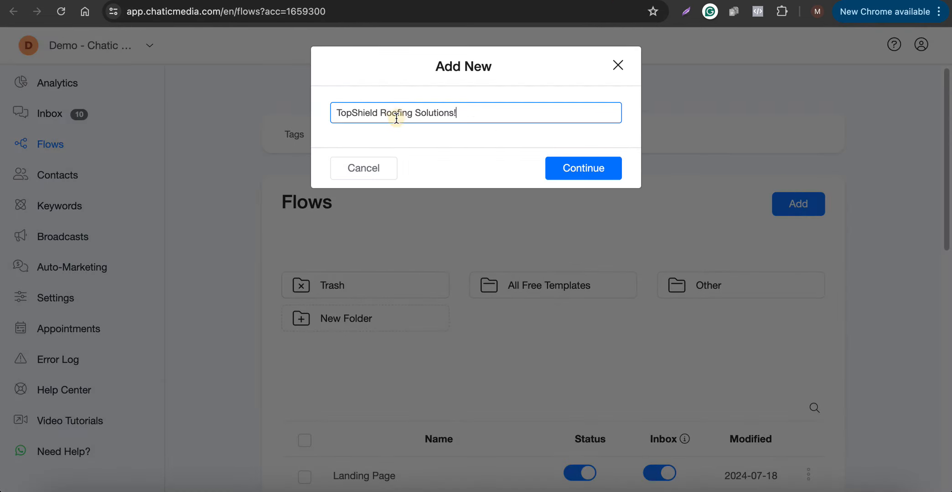
pyautogui.write(' -Welcome')
pyautogui.click(560, 173)
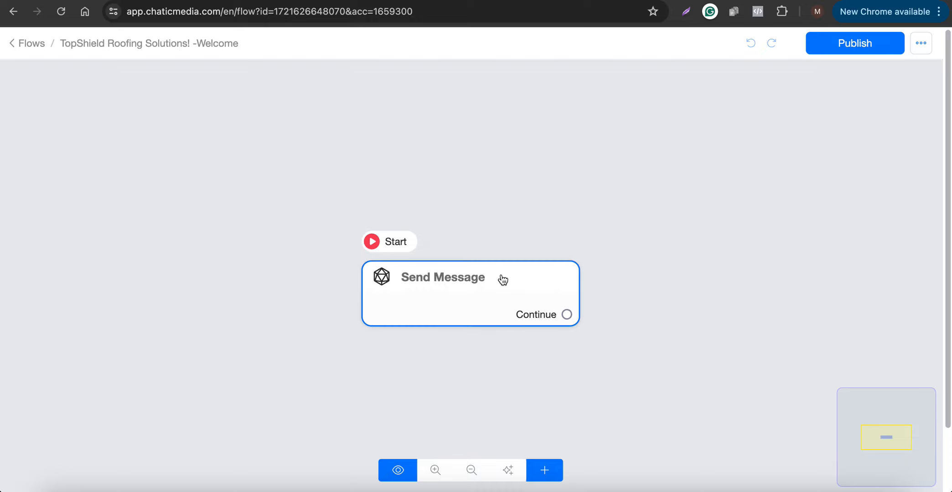
# Add an OpenAI text generation action to the flow's starting Send Message block and set its model to GPT-4o.
pyautogui.click(485, 290)
pyautogui.click(133, 326)
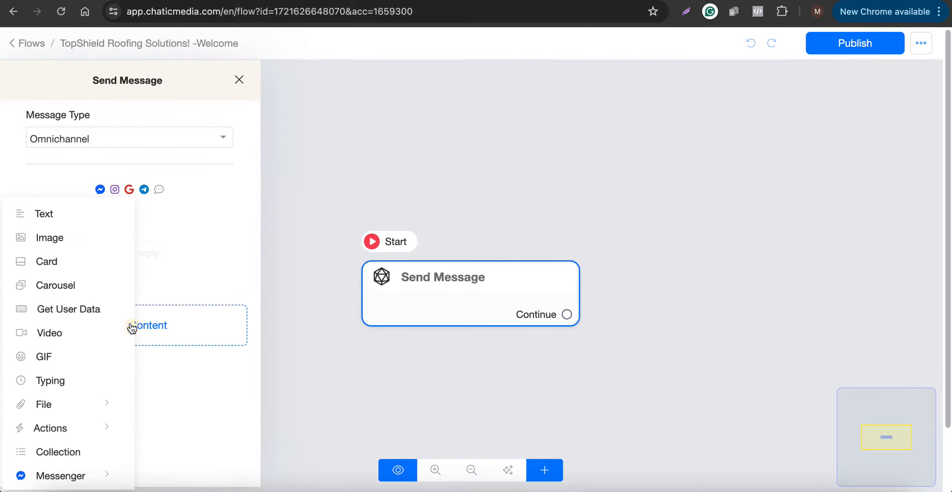
pyautogui.click(61, 429)
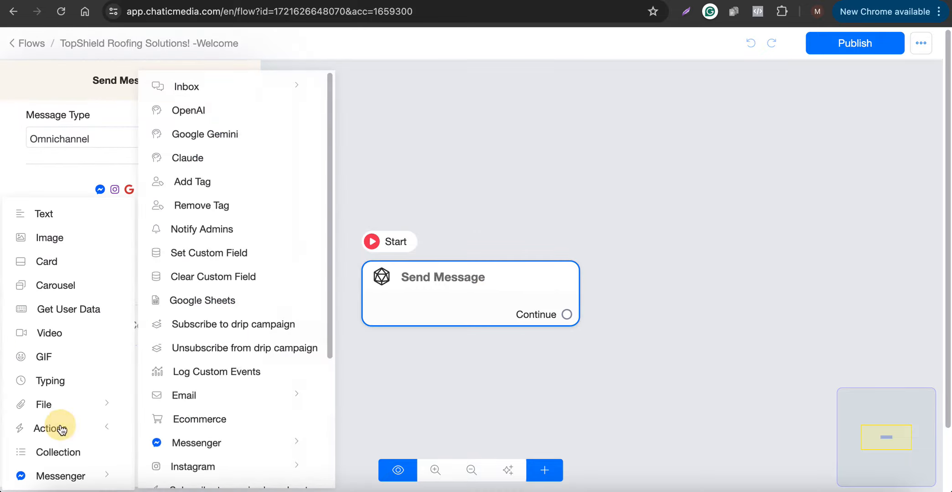
pyautogui.click(203, 115)
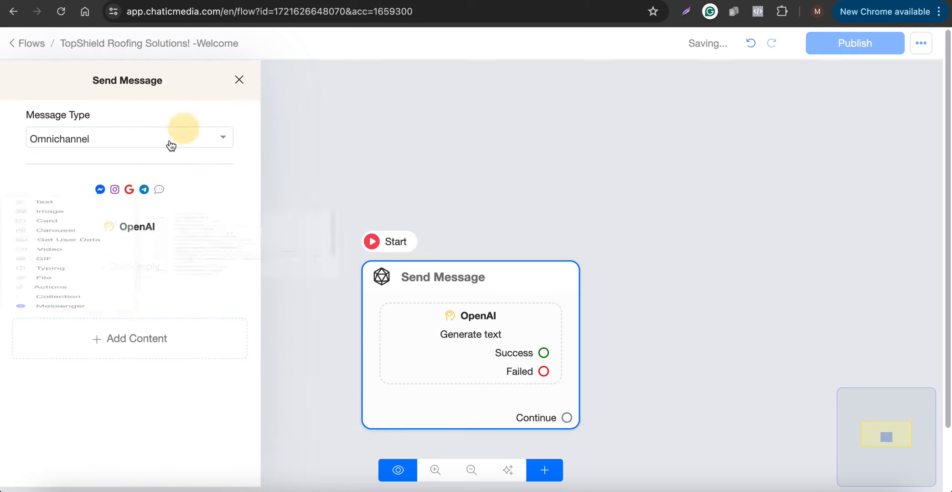
pyautogui.click(113, 233)
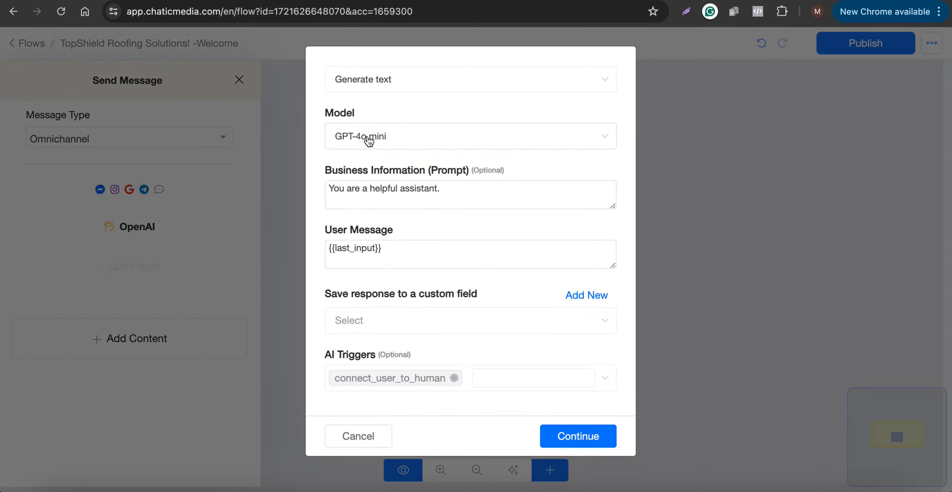
pyautogui.click(365, 138)
pyautogui.click(370, 219)
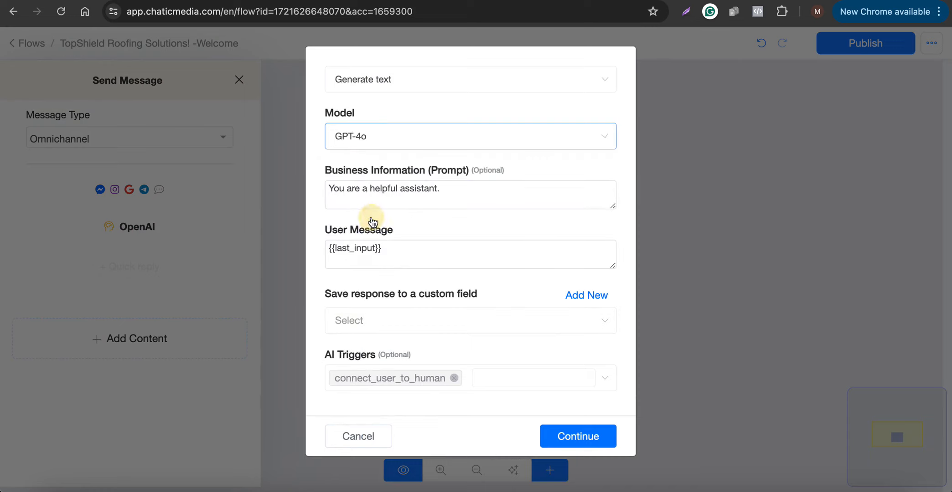
# Replace the Business Information prompt with "Create a warmly welcome message for a customer chatting at TopShield Roofing Solutions! Website".
pyautogui.moveTo(609, 205); pyautogui.dragTo(607, 347)
pyautogui.moveTo(435, 189); pyautogui.dragTo(306, 178)
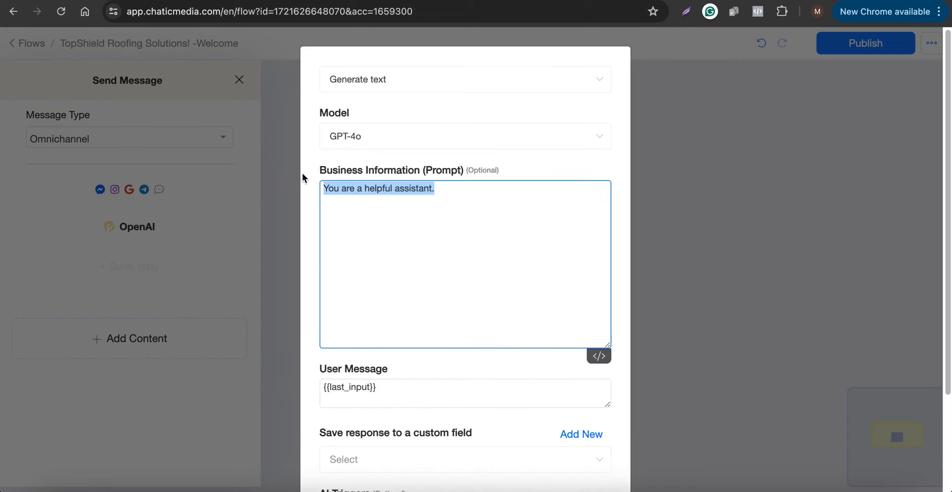
pyautogui.write('Create a warmly welcome message for a customer chatting at TopShield Roofing Solutions! Website.')
pyautogui.click(473, 190)
pyautogui.press('BackSpace')
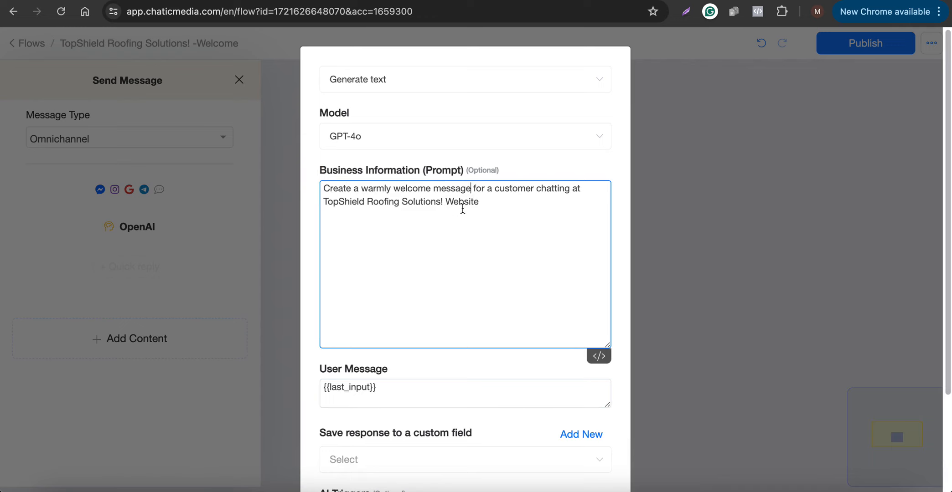
# Save the OpenAI response to a new custom field named welcome_msg.
pyautogui.scroll(-3, 458, 240)
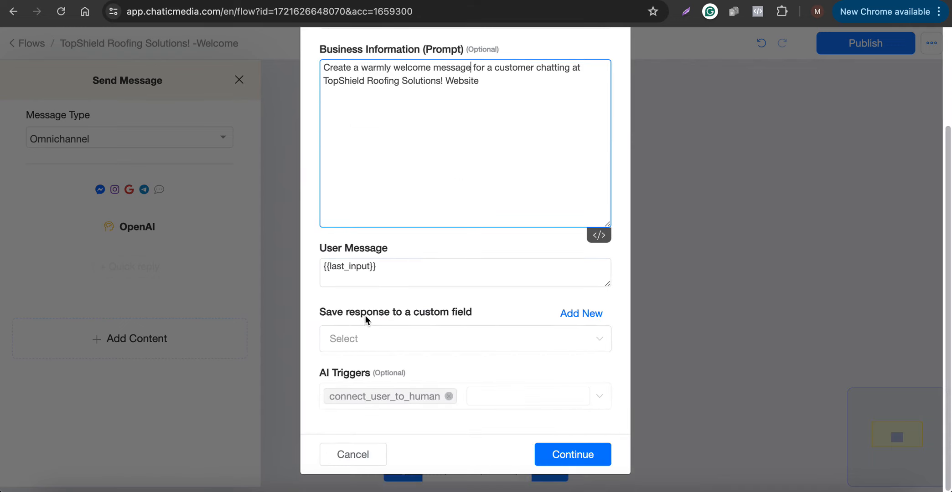
pyautogui.click(568, 313)
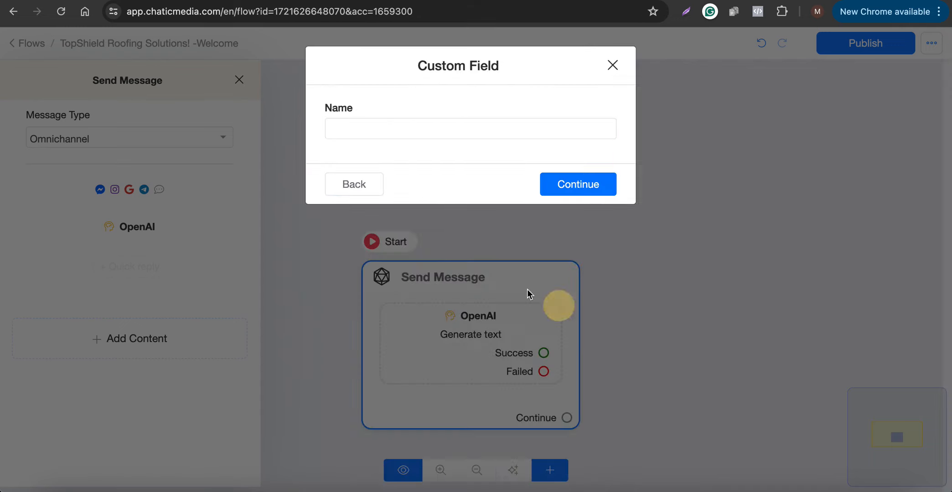
pyautogui.click(360, 132)
pyautogui.write('welcome_msg')
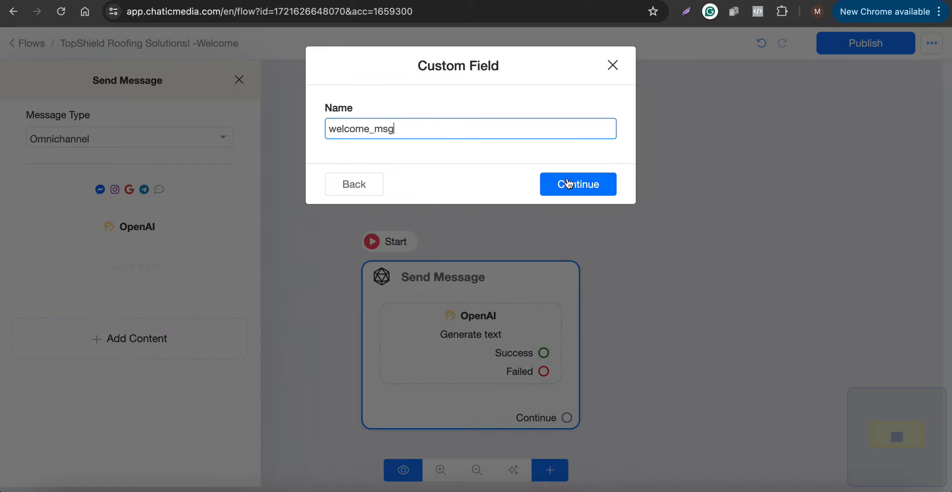
pyautogui.click(567, 183)
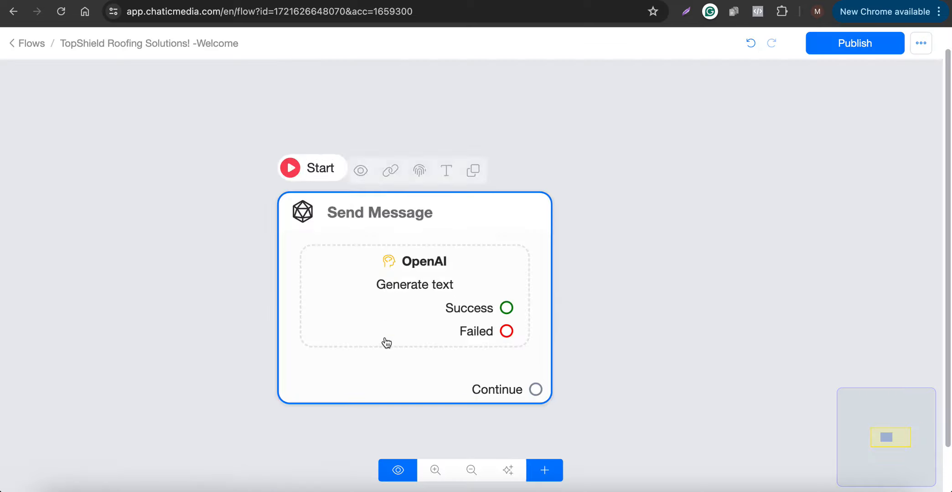
# Connect the OpenAI action's Success output to a new Send Message block containing the text {{welcome_msg}}.
pyautogui.scroll(-3, 384, 339)
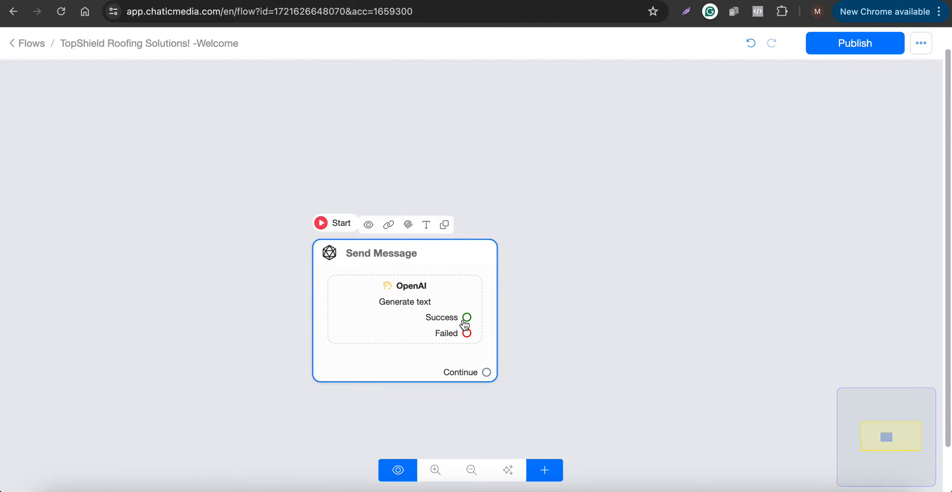
pyautogui.moveTo(466, 317); pyautogui.dragTo(630, 222)
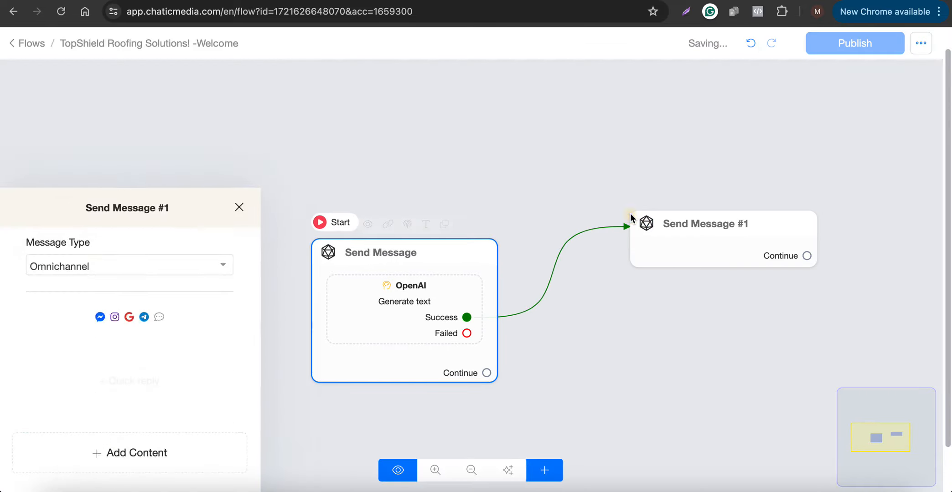
pyautogui.click(153, 327)
pyautogui.click(43, 213)
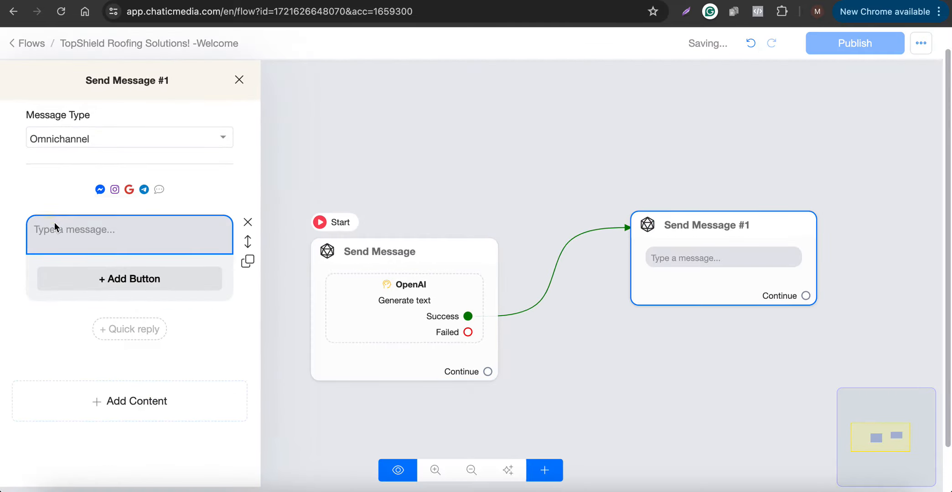
pyautogui.click(57, 227)
pyautogui.write('{welc')
pyautogui.click(76, 258)
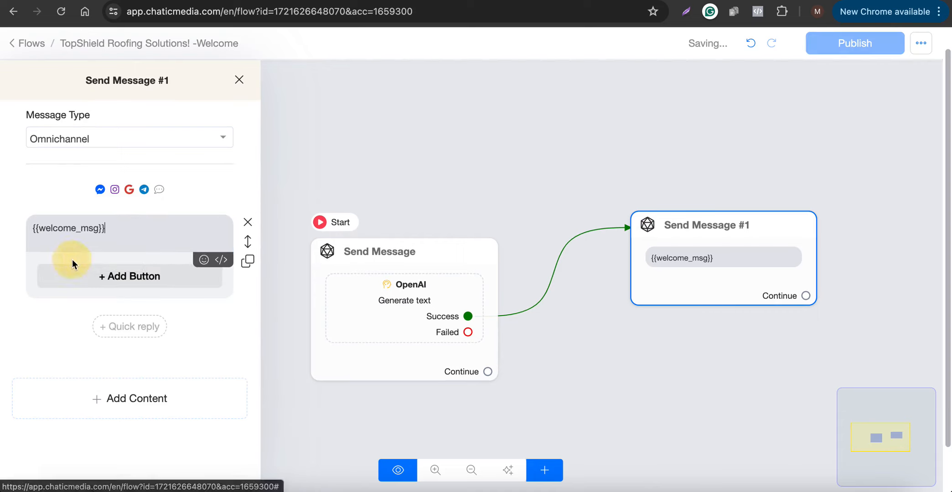
pyautogui.click(594, 148)
# Check in the OpenAI action's settings which custom field stores the response, leaving them unchanged.
pyautogui.click(415, 276)
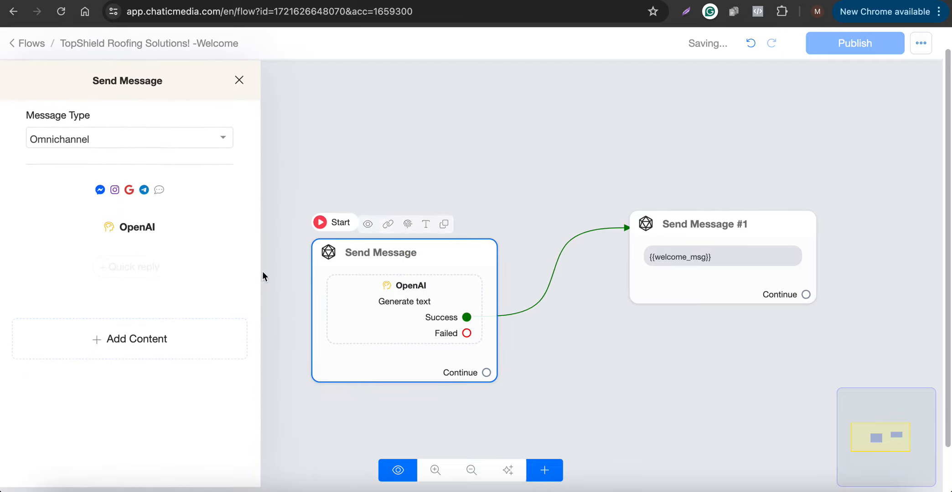
pyautogui.click(139, 234)
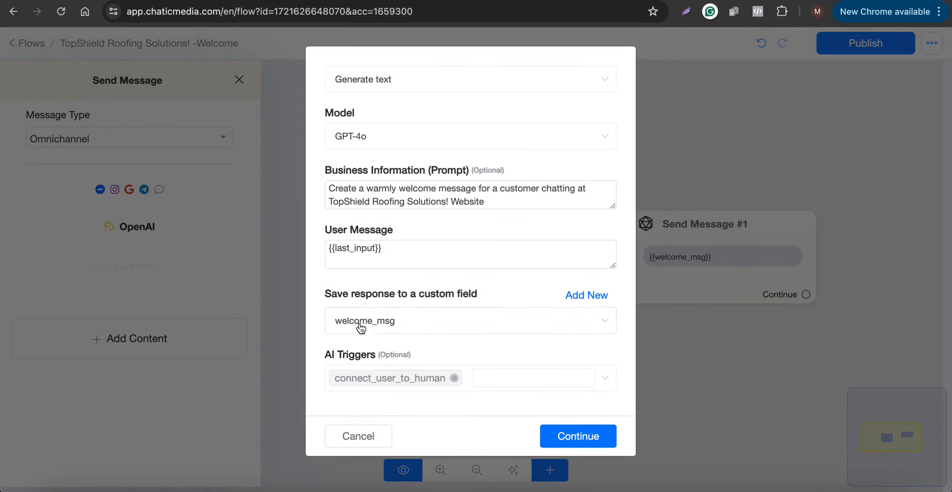
pyautogui.click(351, 438)
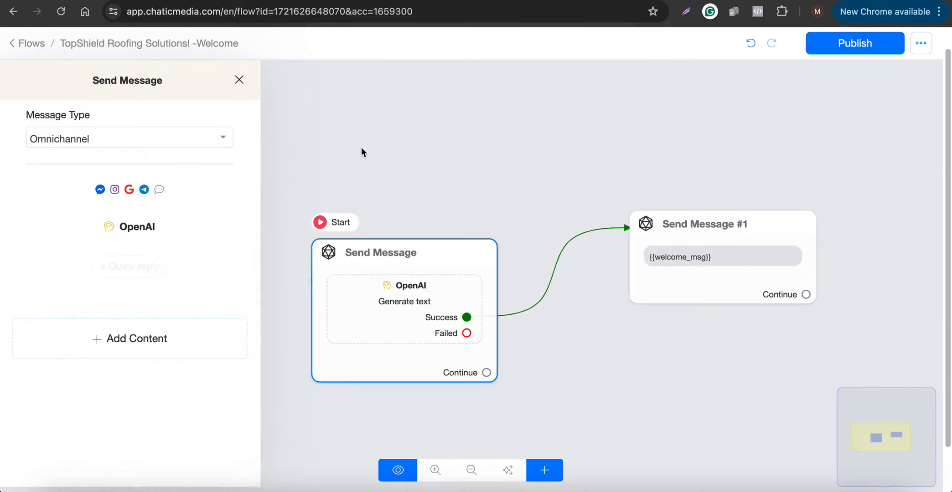
pyautogui.click(601, 356)
# Connect the OpenAI action's Failed output to another new Send Message block and add a text message to it.
pyautogui.moveTo(599, 189); pyautogui.dragTo(595, 165)
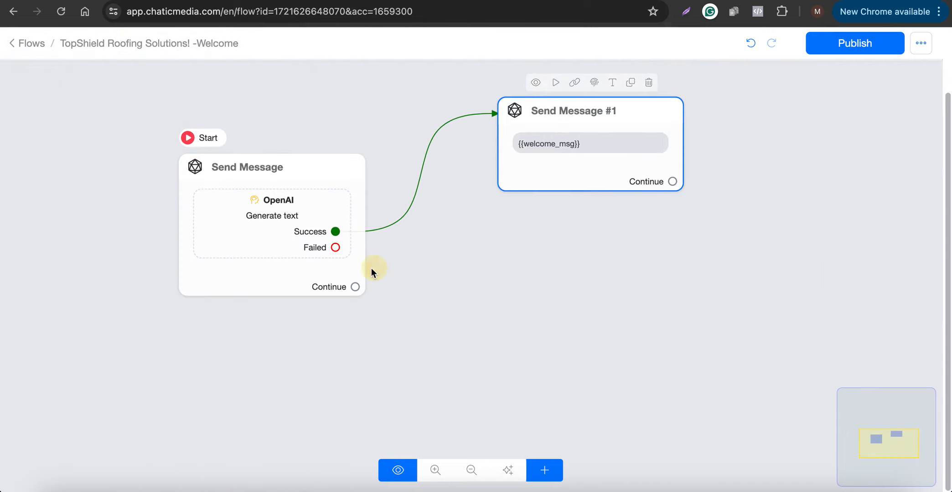
pyautogui.moveTo(335, 247); pyautogui.dragTo(467, 289)
pyautogui.click(41, 319)
pyautogui.click(45, 220)
pyautogui.click(94, 233)
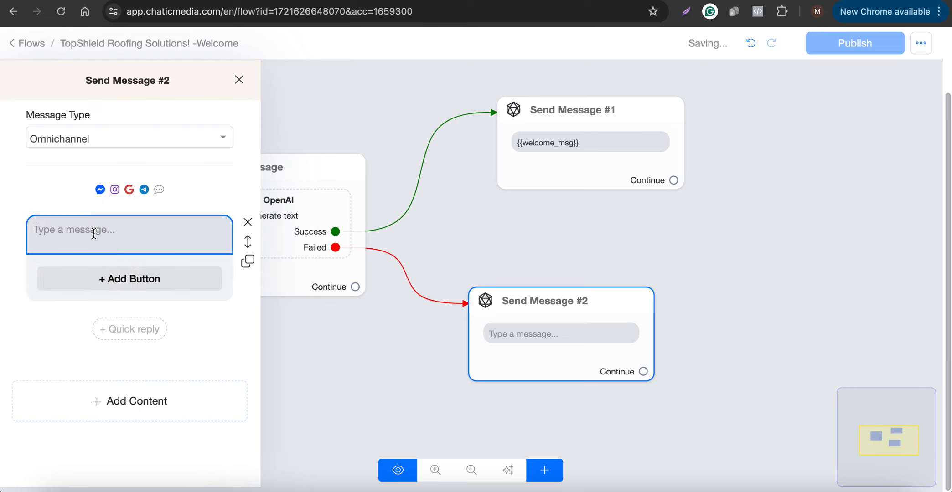
# Enter "Welcome to TopShield Roofing Solutions! How can I help you today?" as the Failed branch's message and publish the flow.
pyautogui.press('fn')
pyautogui.press('fn')
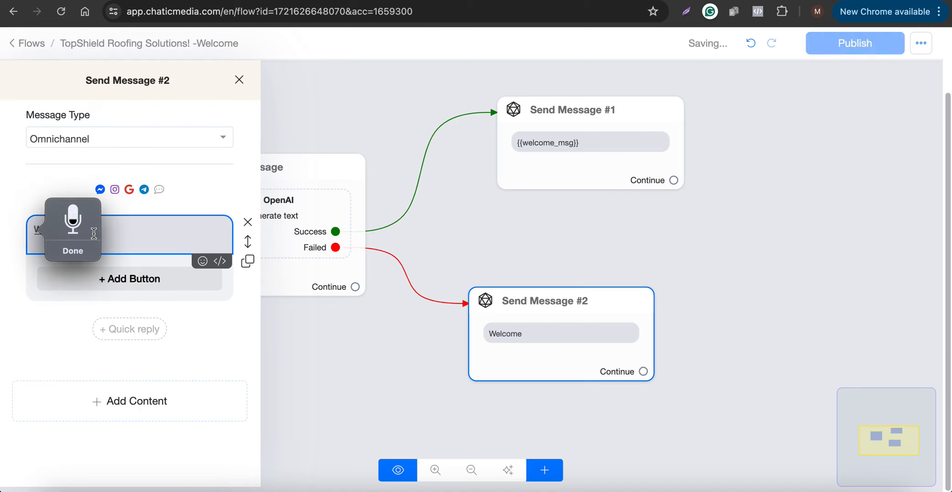
pyautogui.click(154, 235)
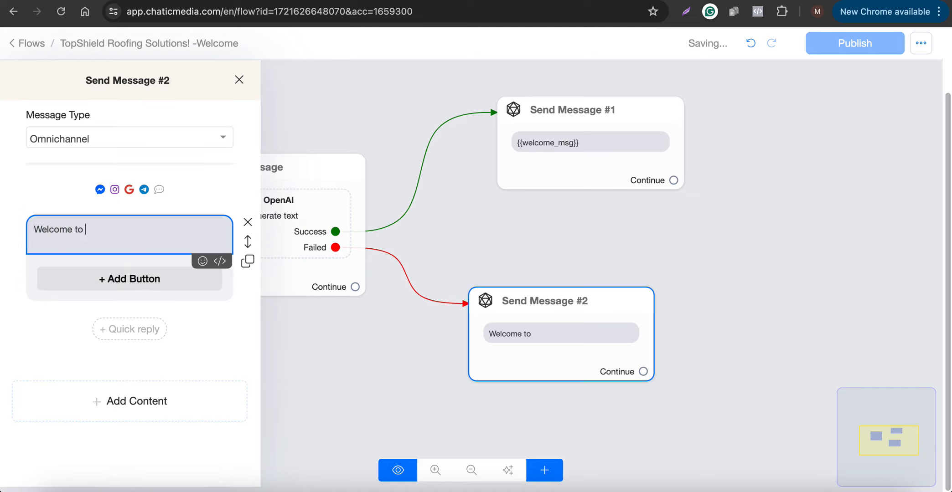
pyautogui.write('TopShield Roofing Solutions!')
pyautogui.press('F5')
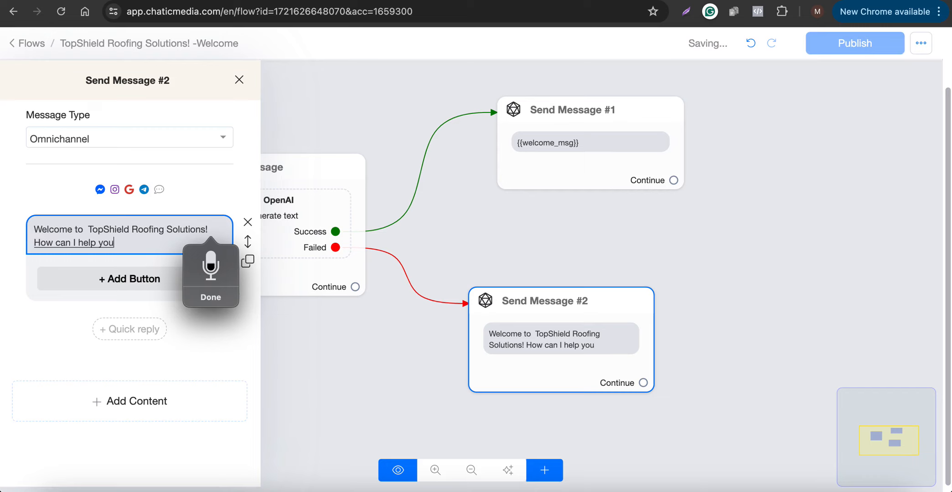
pyautogui.click(781, 286)
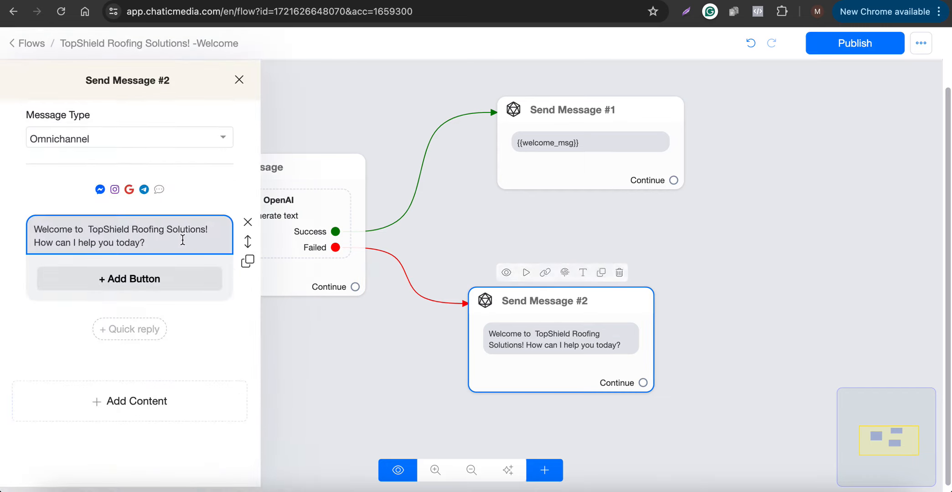
pyautogui.click(91, 230)
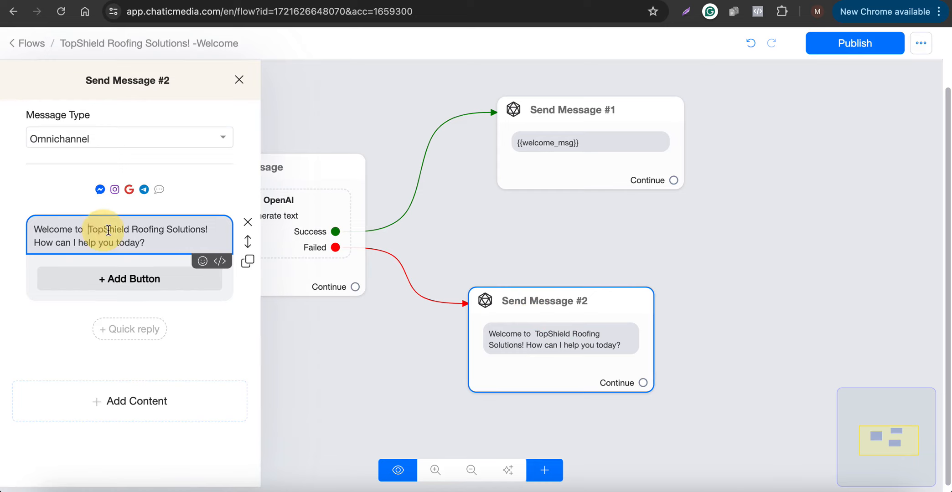
pyautogui.press('BackSpace')
pyautogui.click(561, 249)
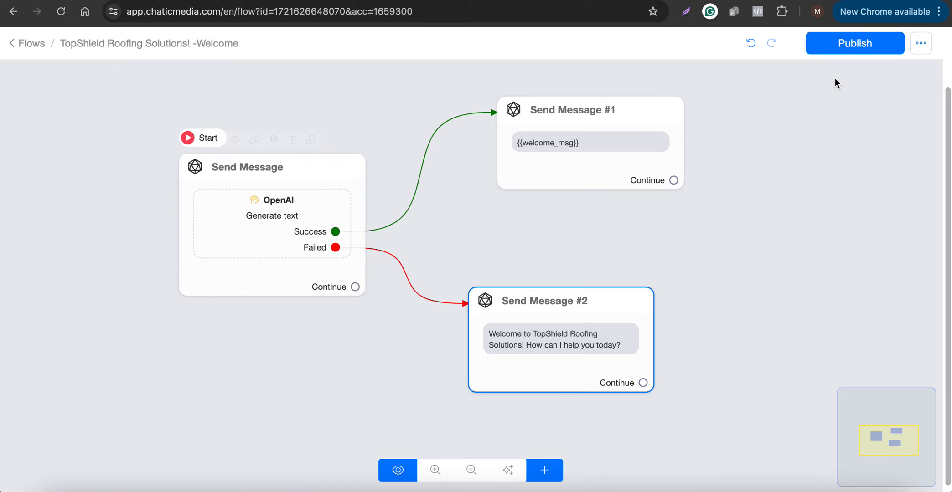
pyautogui.click(849, 43)
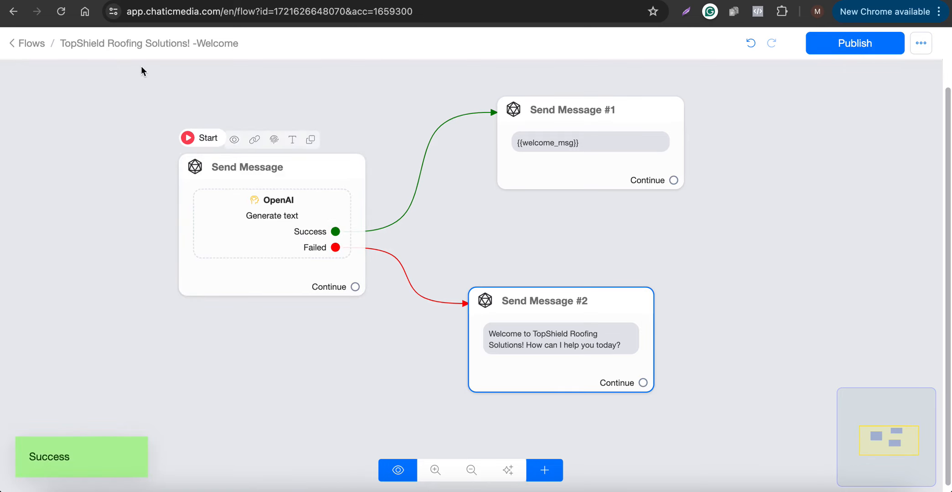
# Reload the webchat's settings page and select the "TopShield Roofing Solutions! -Welcome" flow as its Welcome Message.
pyautogui.click(153, 50)
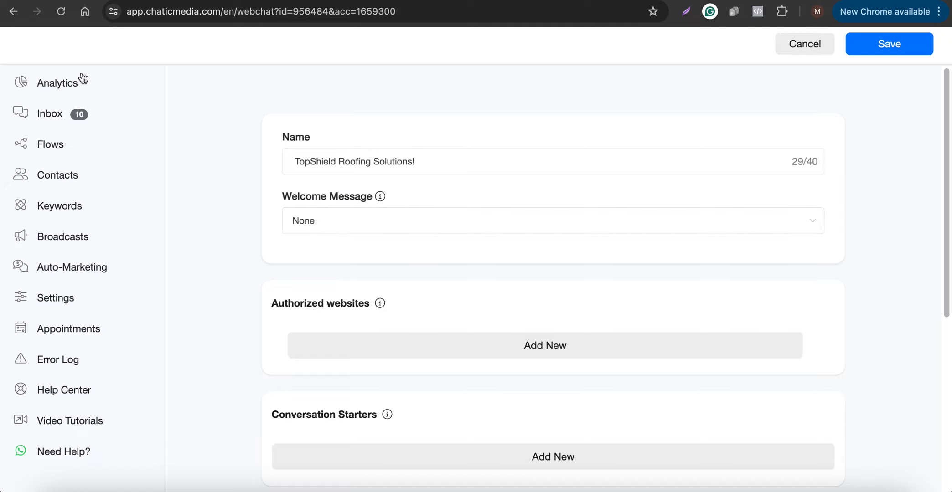
pyautogui.click(61, 12)
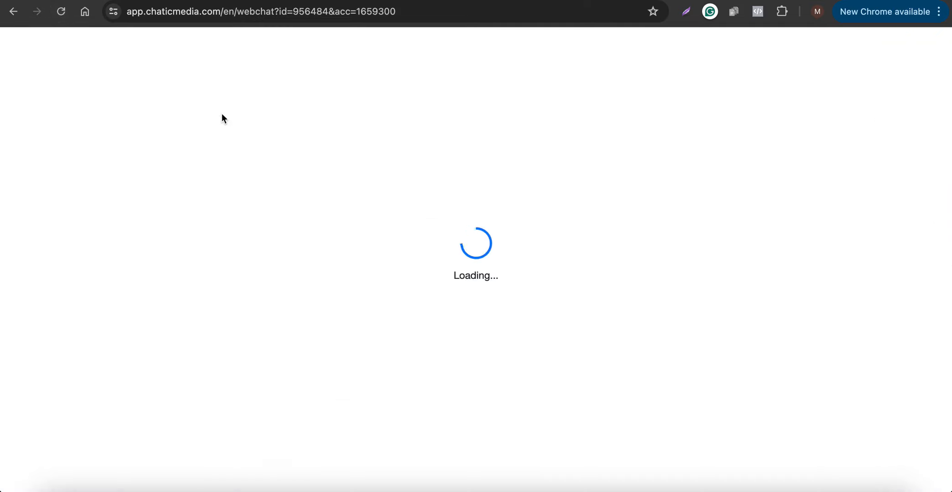
pyautogui.click(327, 232)
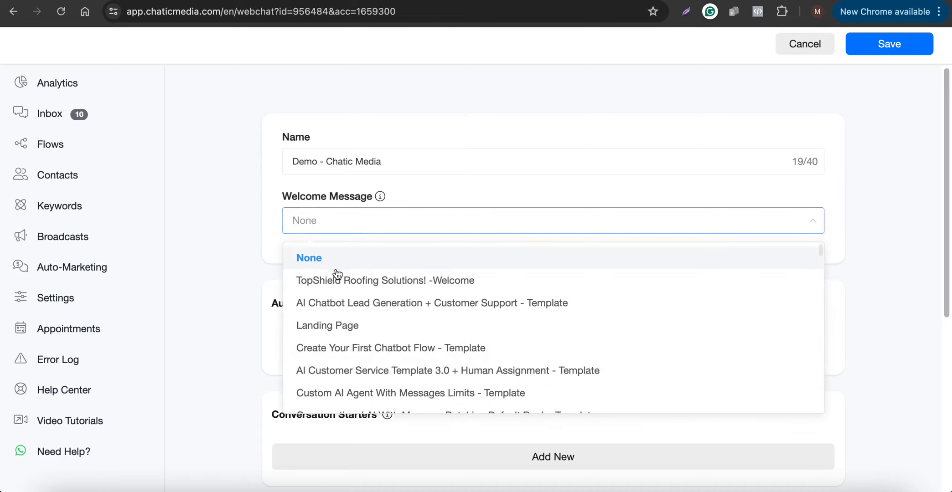
pyautogui.click(334, 281)
pyautogui.scroll(-3, 332, 281)
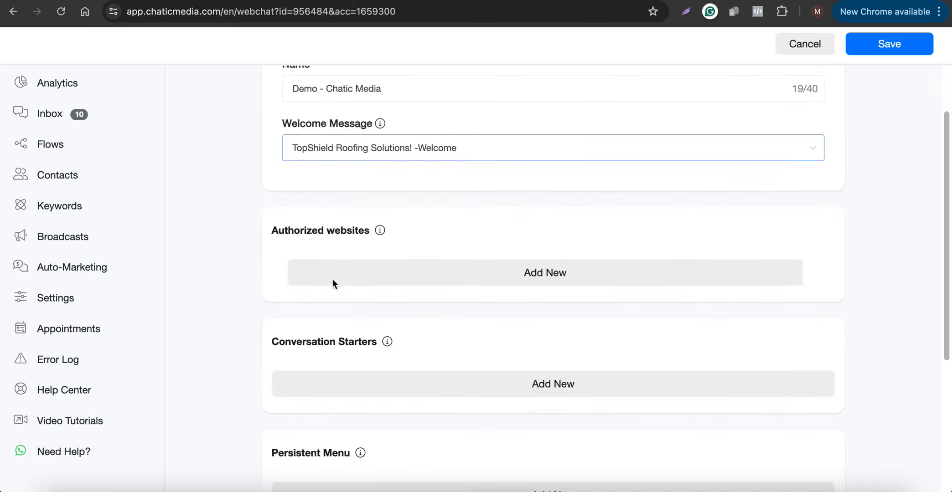
# Copy the business name "TopShield Roofing Solutions!" from the welcome flow's name.
pyautogui.moveTo(378, 192)
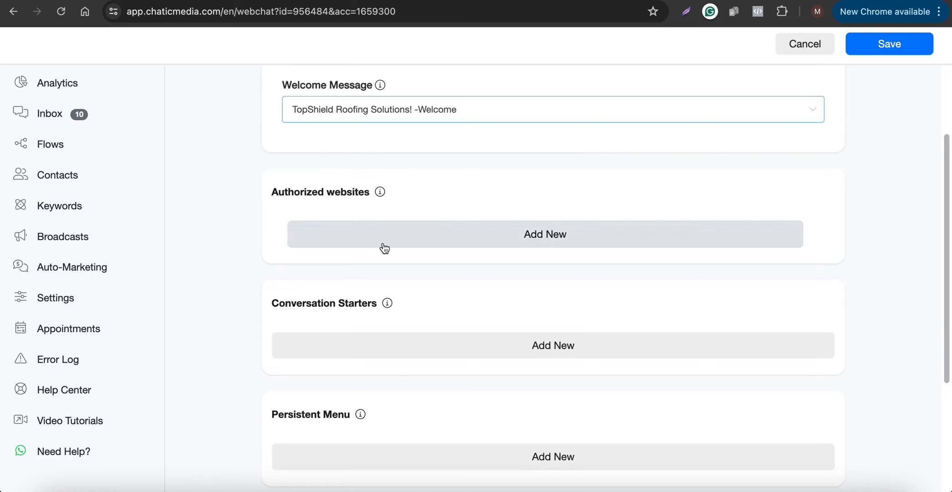
pyautogui.scroll(3, 428, 187)
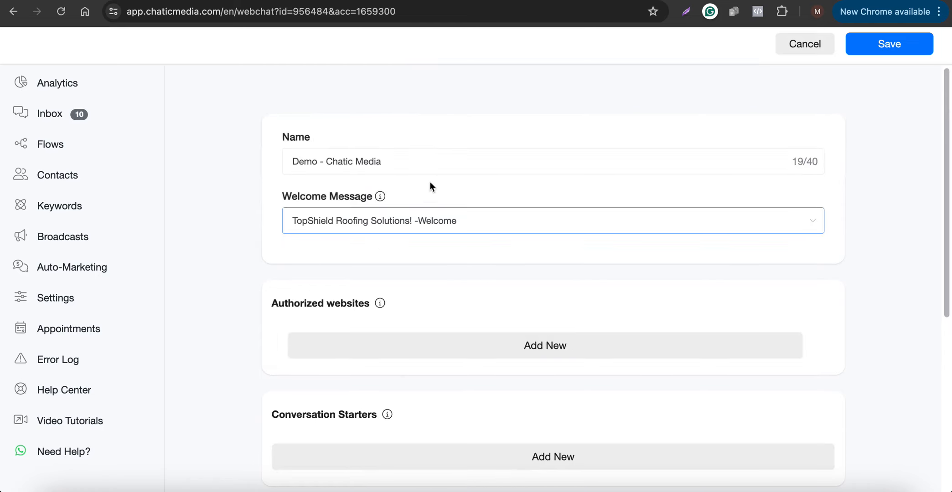
pyautogui.click(408, 225)
pyautogui.click(921, 45)
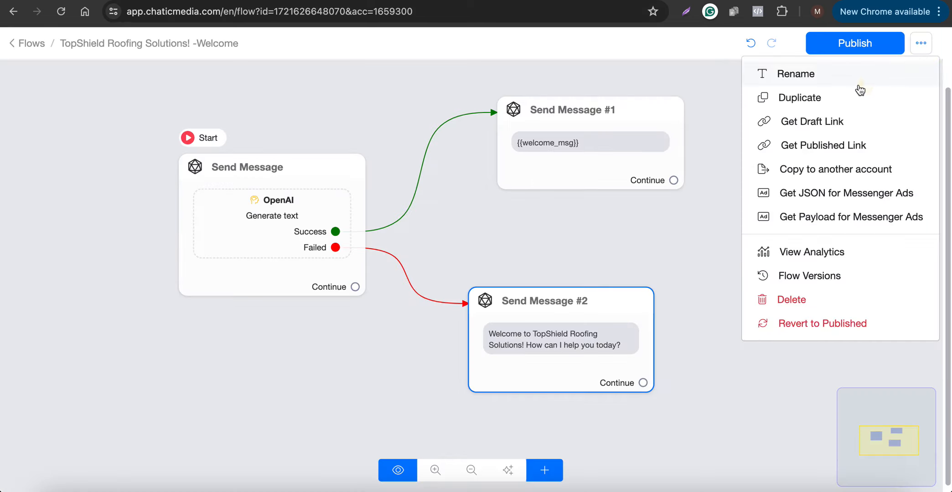
pyautogui.click(857, 80)
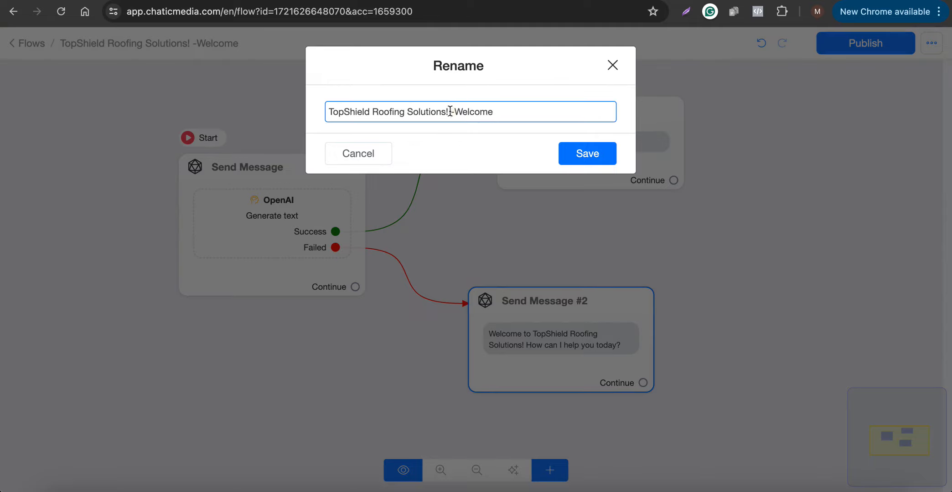
pyautogui.moveTo(453, 111); pyautogui.dragTo(282, 105)
pyautogui.hotkey('ctrl', 'c')
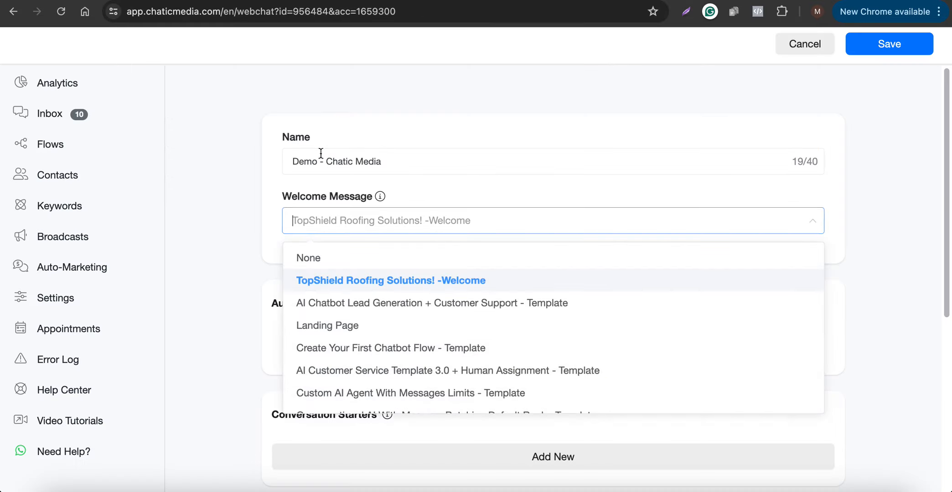
# Replace the webchat's name with the copied "TopShield Roofing Solutions!".
pyautogui.click(340, 161)
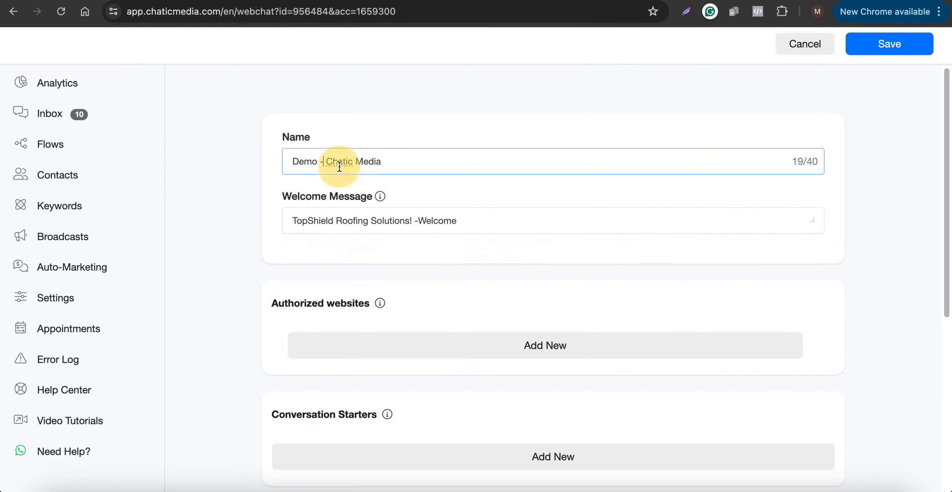
pyautogui.hotkey('ctrl', 'a')
pyautogui.hotkey('ctrl', 'v')
pyautogui.scroll(-5, 418, 286)
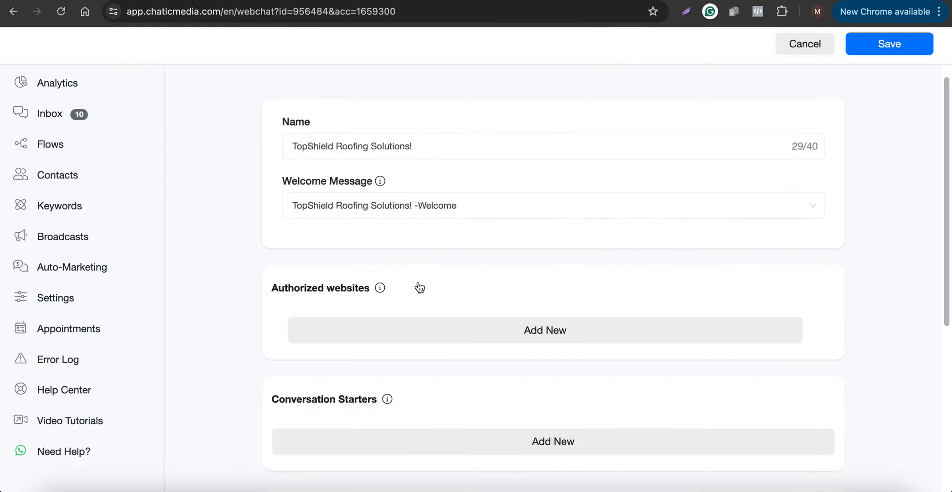
pyautogui.click(417, 226)
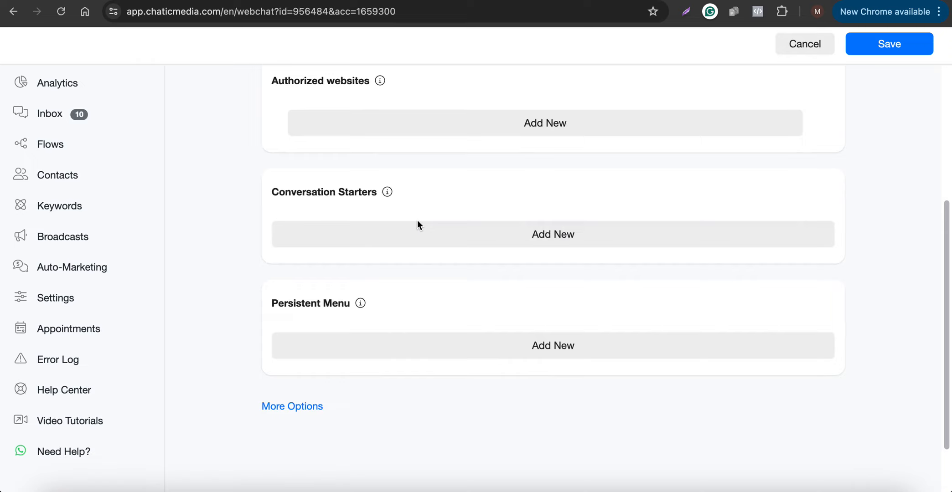
# Start a new Persistent Menu item in the webchat settings and label its button "Book an appointment".
pyautogui.scroll(4, 387, 194)
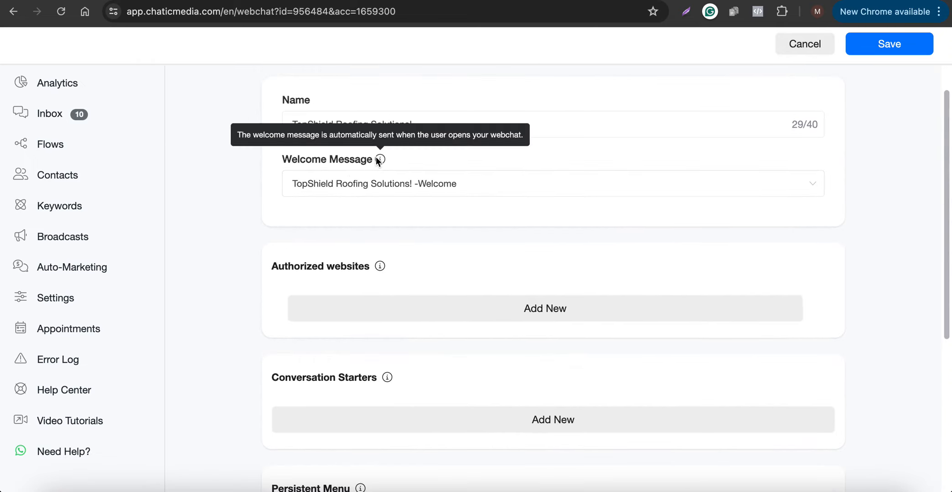
pyautogui.scroll(-2, 376, 337)
pyautogui.scroll(-2, 327, 332)
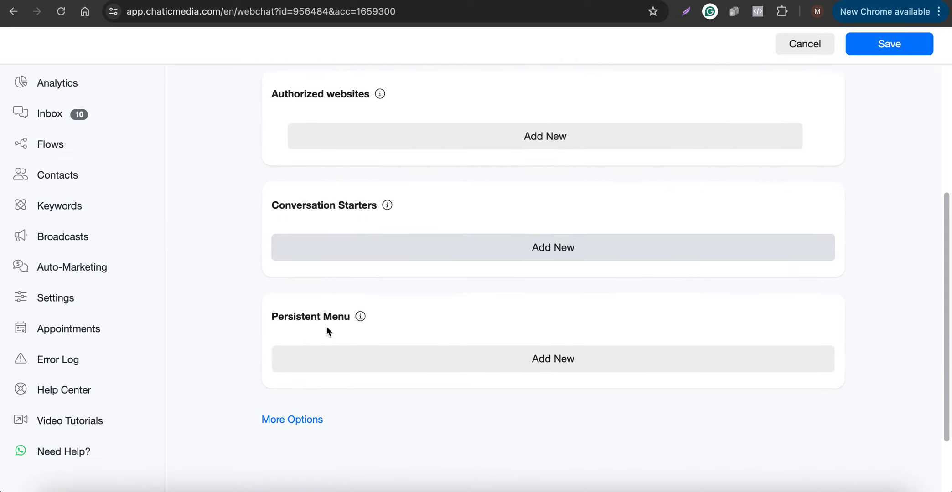
pyautogui.moveTo(360, 318)
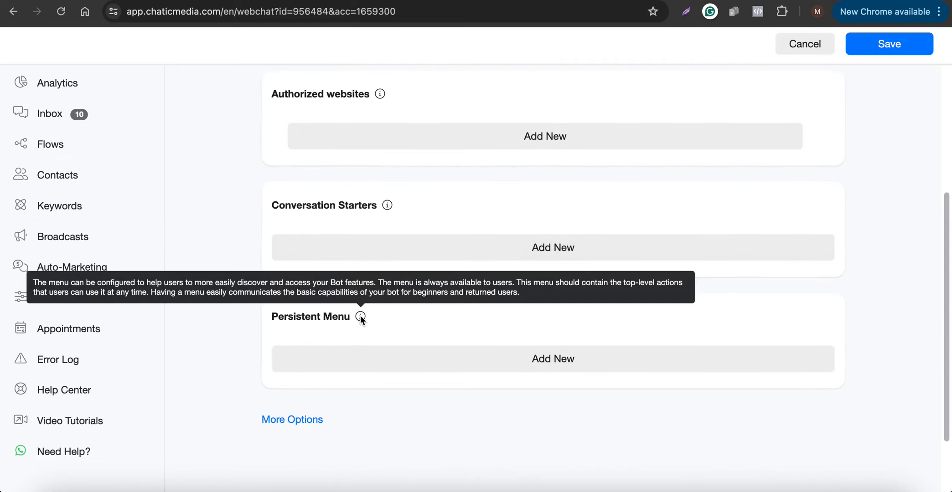
pyautogui.click(391, 365)
pyautogui.click(344, 349)
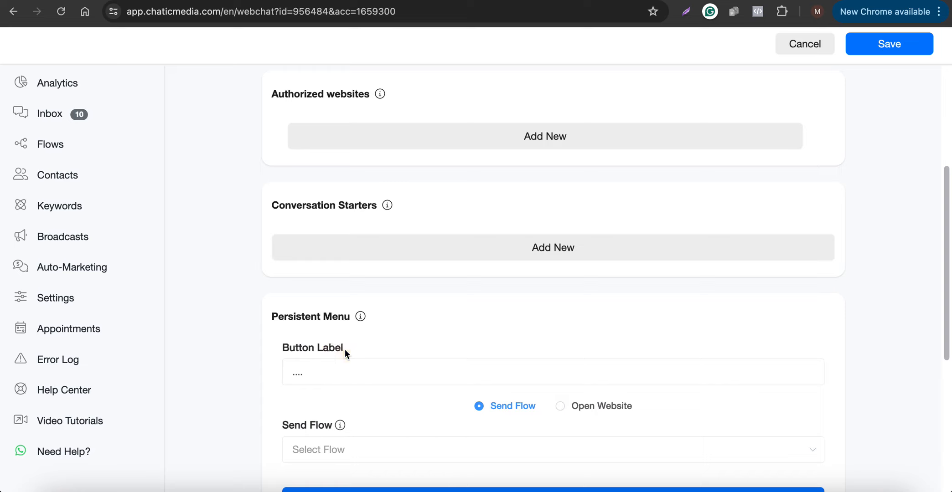
pyautogui.click(309, 376)
pyautogui.moveTo(308, 376); pyautogui.dragTo(270, 363)
pyautogui.press('BackSpace')
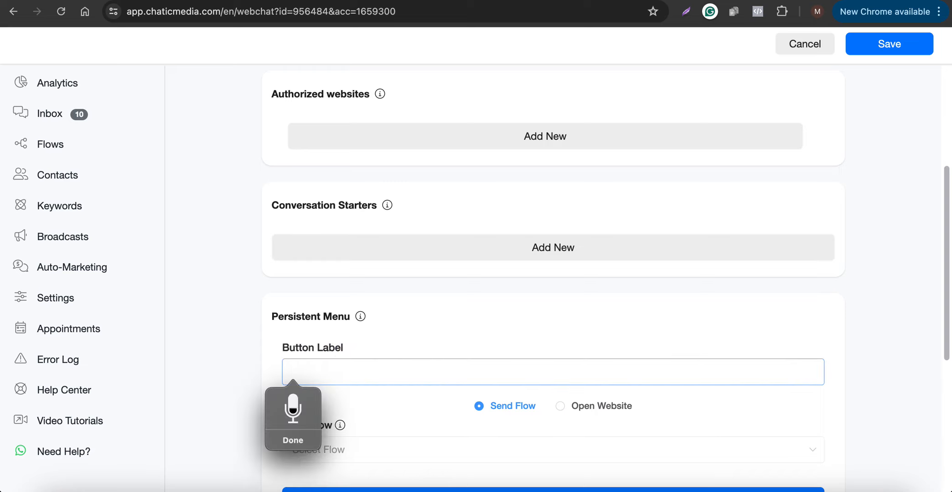
pyautogui.write('Book an appointment')
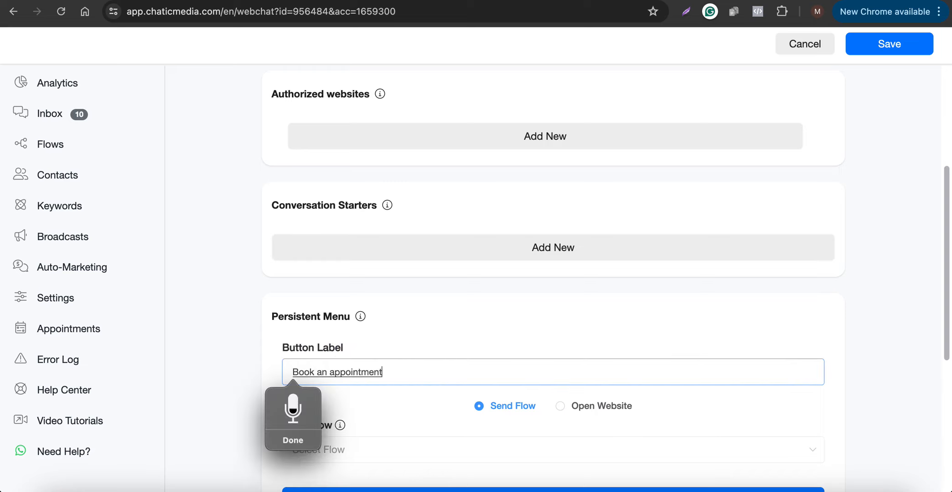
pyautogui.click(360, 451)
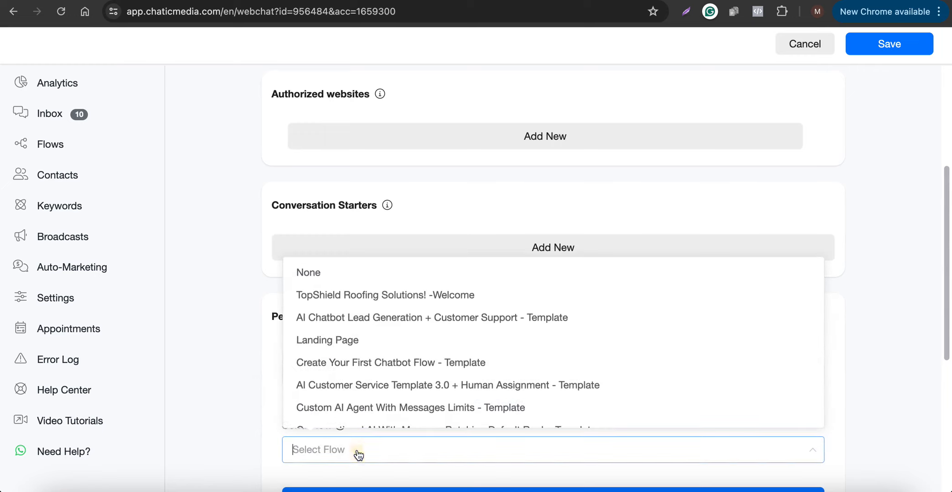
pyautogui.click(388, 451)
pyautogui.click(561, 406)
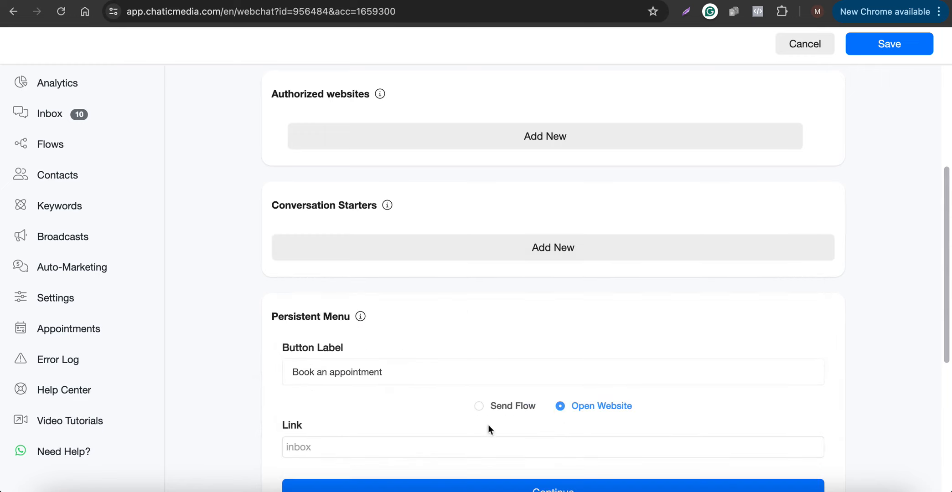
pyautogui.click(413, 454)
pyautogui.write('https://call.chaticmedia.com')
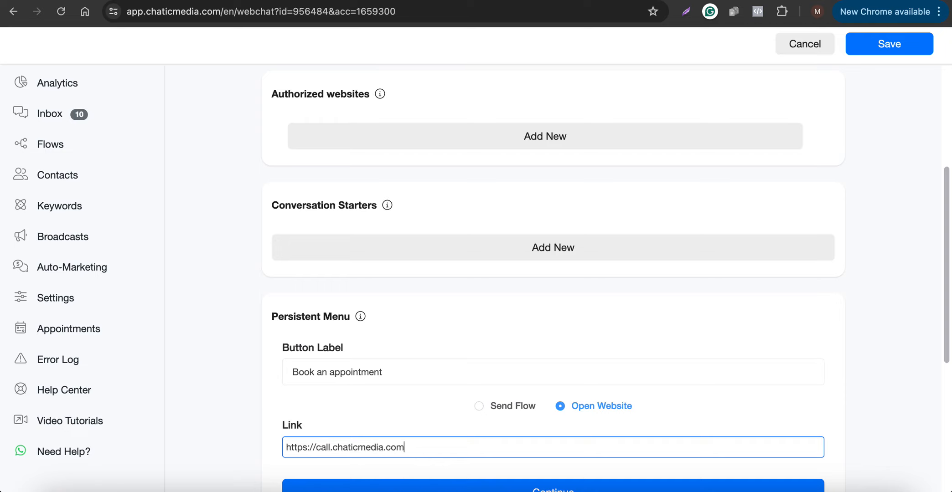
pyautogui.scroll(-2, 447, 457)
pyautogui.click(556, 430)
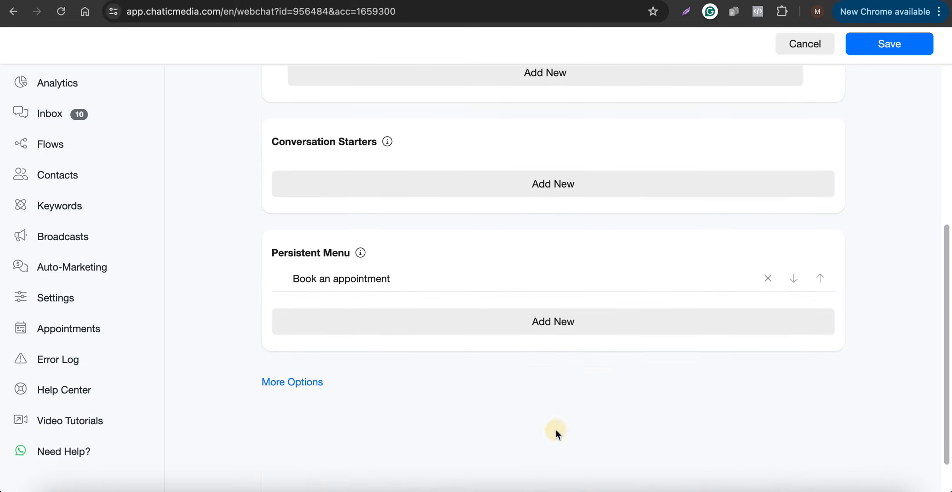
# Show the webchat's additional options and set its brand color to the dark orange #AE4E0A.
pyautogui.scroll(-2, 501, 278)
pyautogui.click(320, 339)
pyautogui.scroll(-4, 350, 295)
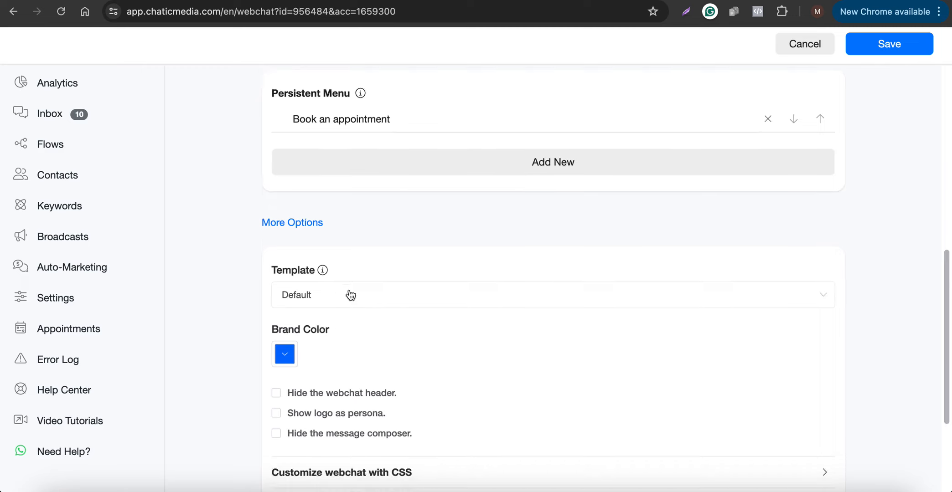
pyautogui.scroll(-1, 345, 290)
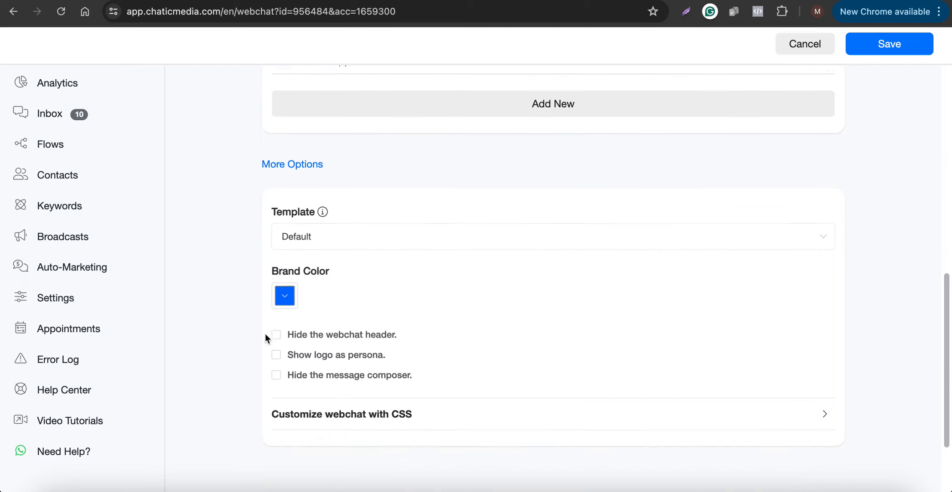
pyautogui.click(279, 294)
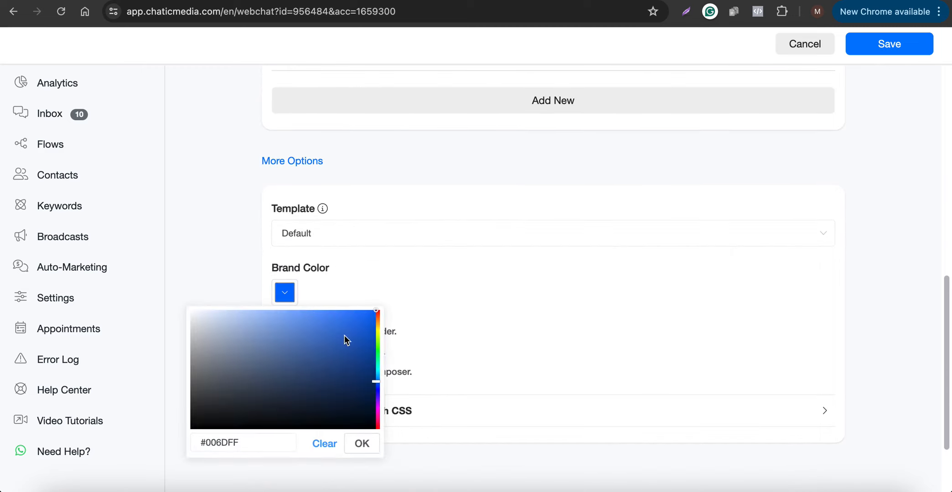
pyautogui.moveTo(378, 385)
pyautogui.mouseDown()
pyautogui.moveTo(383, 318)
pyautogui.moveTo(354, 321)
pyautogui.moveTo(366, 348)
pyautogui.mouseUp()
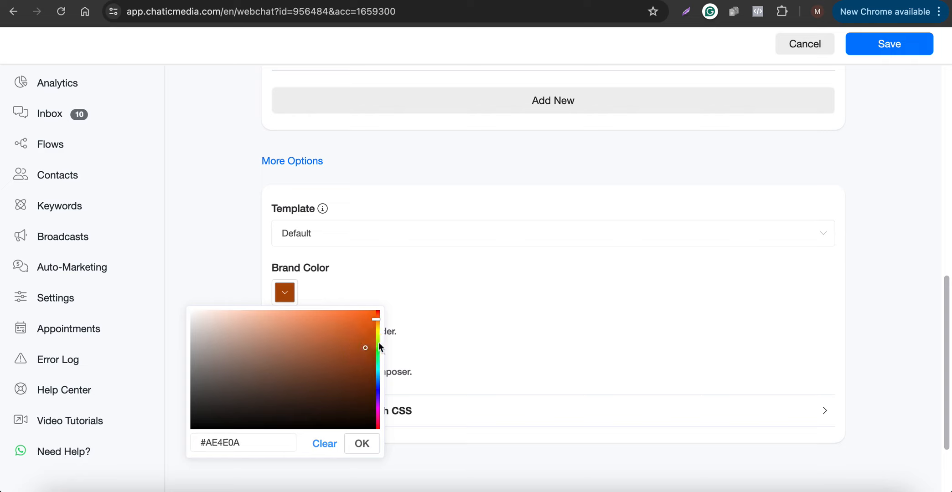
pyautogui.moveTo(201, 443); pyautogui.dragTo(268, 435)
pyautogui.click(360, 445)
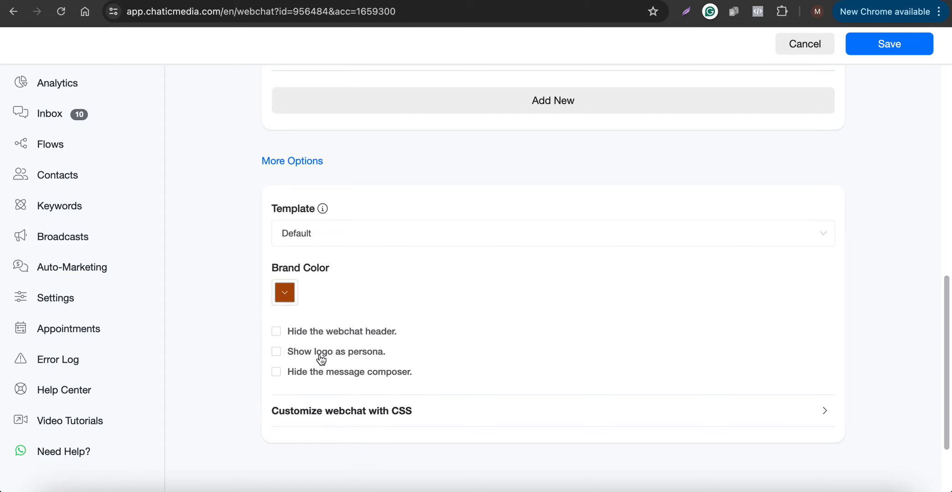
# Look at the account logo change dialog in the general account settings, cancel it, and return to the webchat's settings.
pyautogui.click(382, 1)
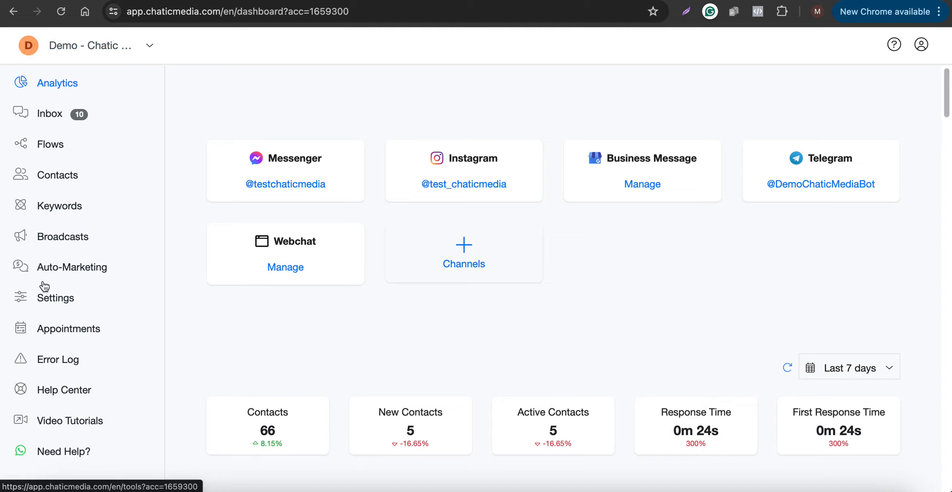
pyautogui.click(44, 297)
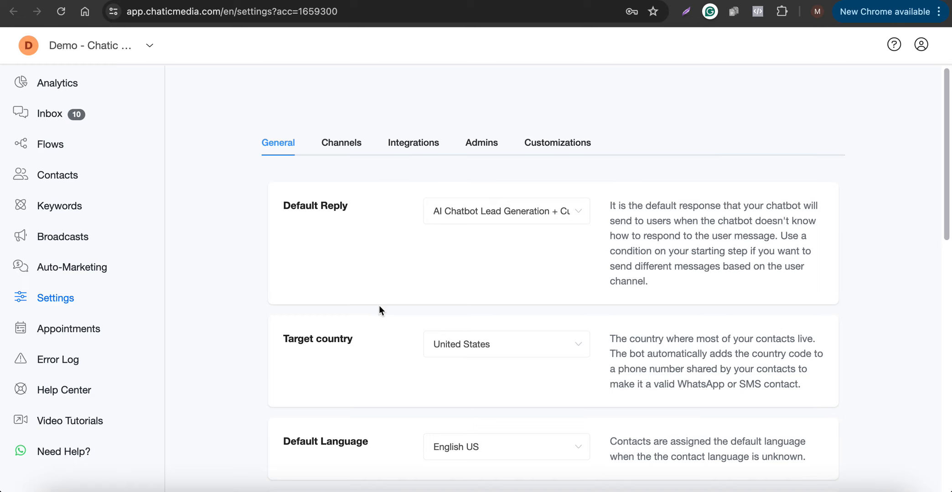
pyautogui.scroll(-15, 380, 310)
pyautogui.click(613, 214)
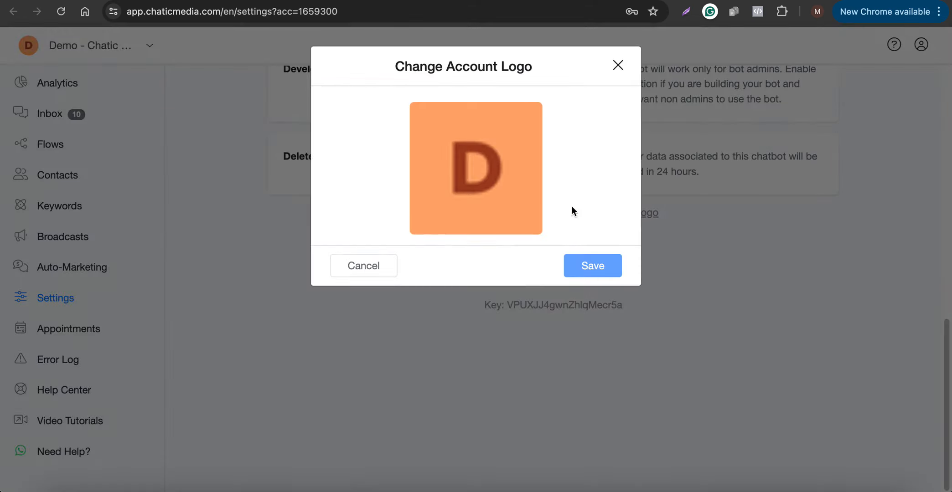
pyautogui.click(366, 266)
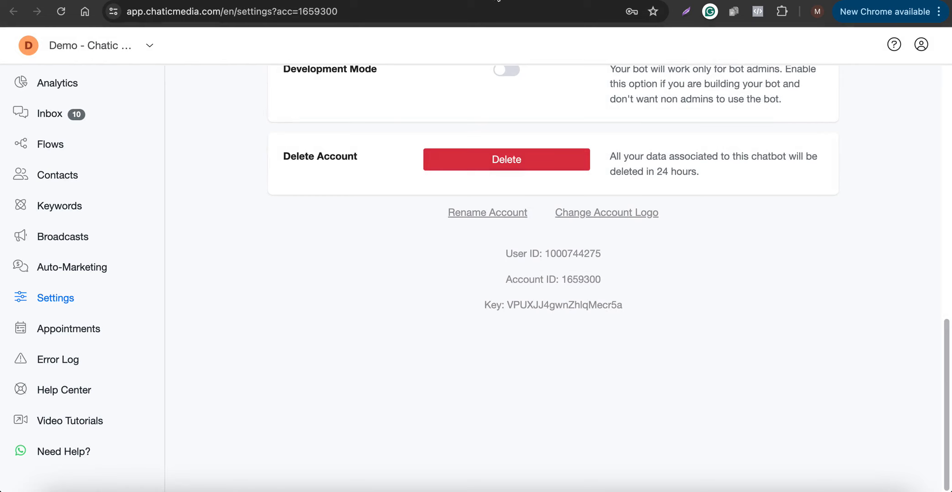
pyautogui.click(497, 1)
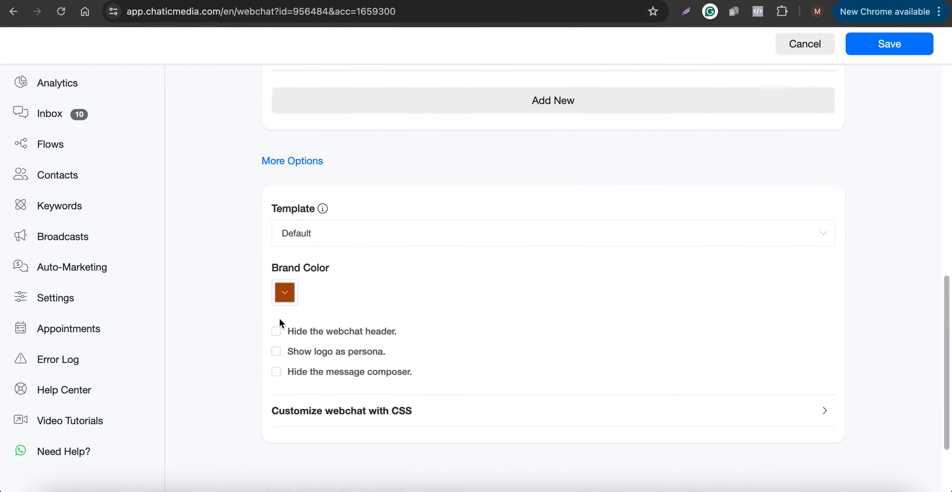
# Enable showing the logo as persona, expand the webchat's CSS customization, and save the webchat.
pyautogui.click(289, 354)
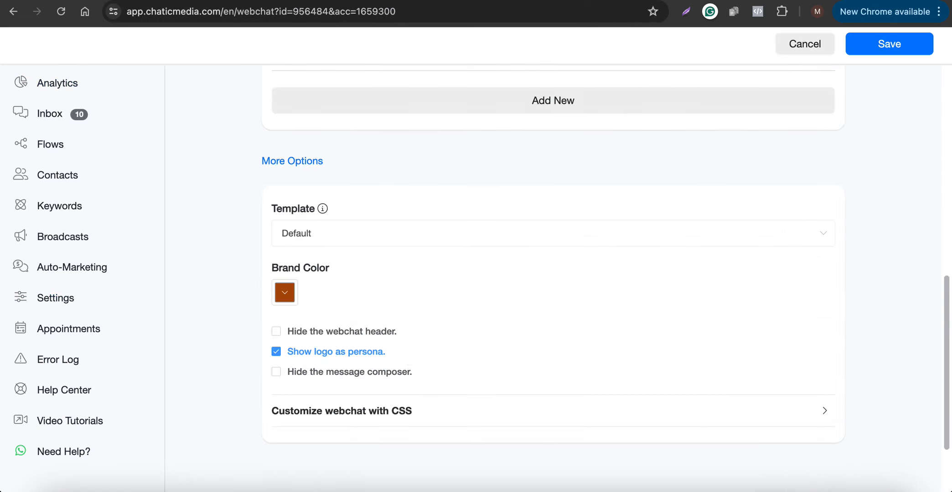
pyautogui.click(368, 420)
pyautogui.scroll(-3, 367, 421)
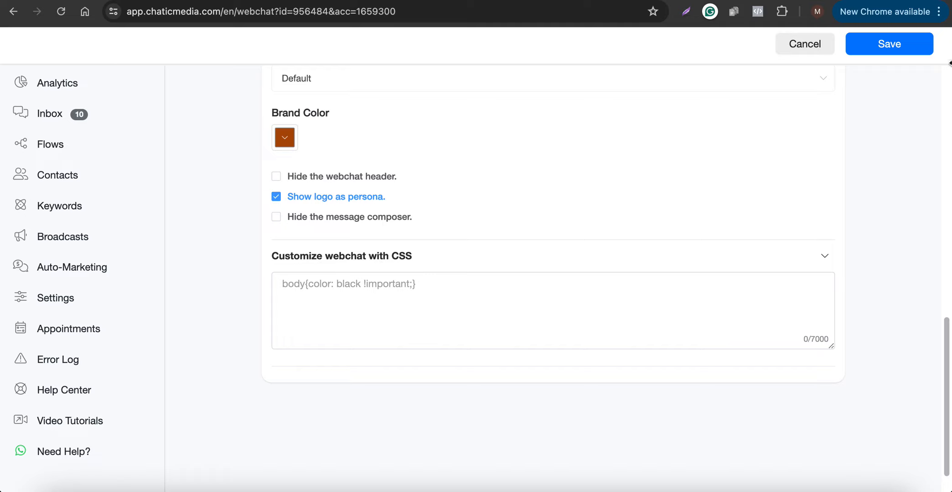
pyautogui.click(896, 53)
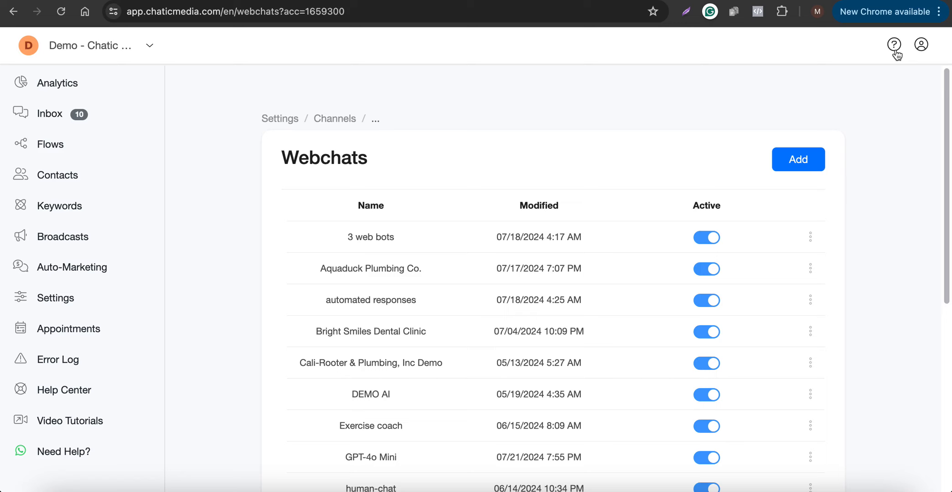
# Copy the embed code of the "TopShield Roofing Solutions!" webchat from the webchats list.
pyautogui.scroll(-3, 429, 254)
pyautogui.scroll(-2, 362, 356)
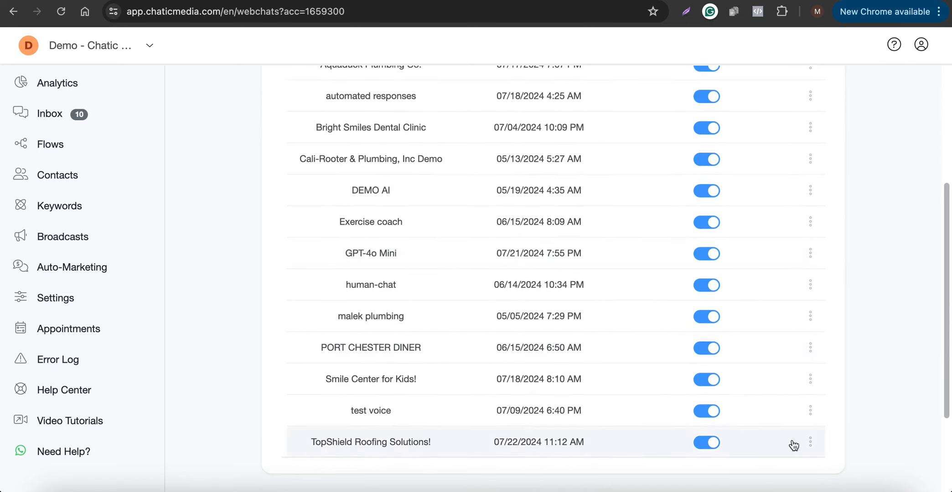
pyautogui.click(810, 443)
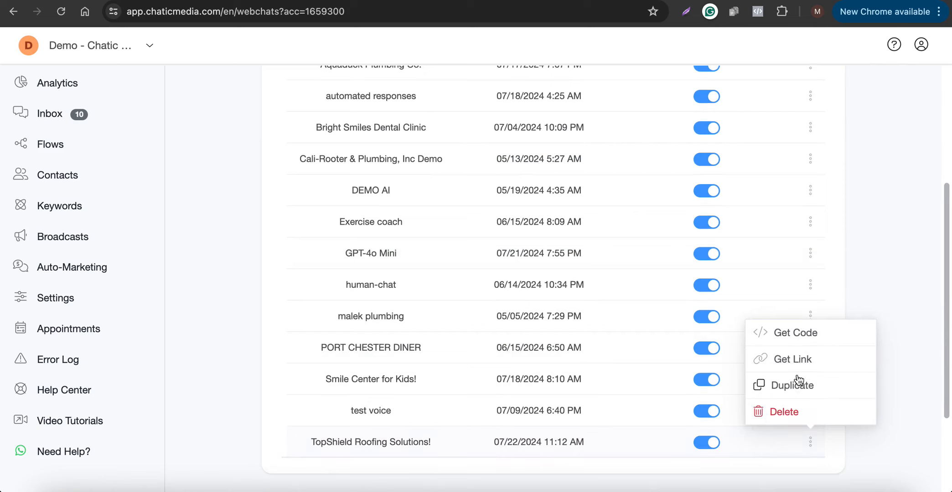
pyautogui.click(797, 333)
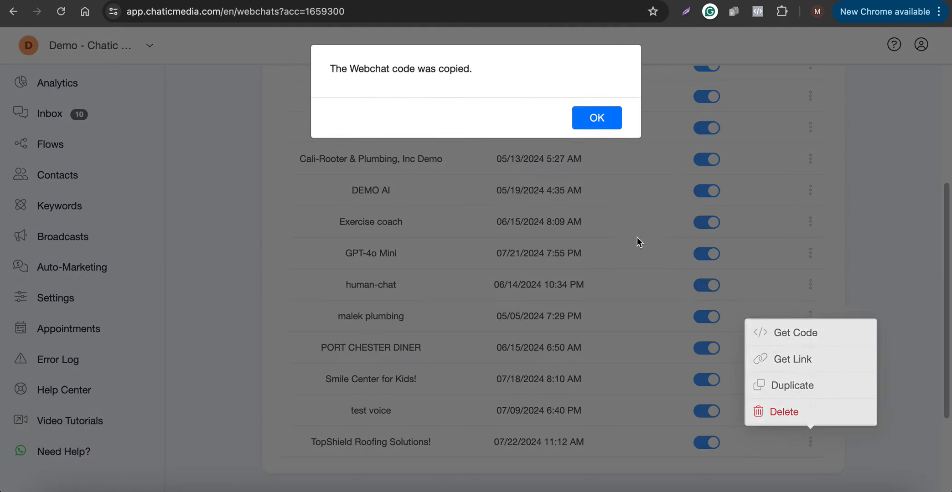
pyautogui.click(599, 119)
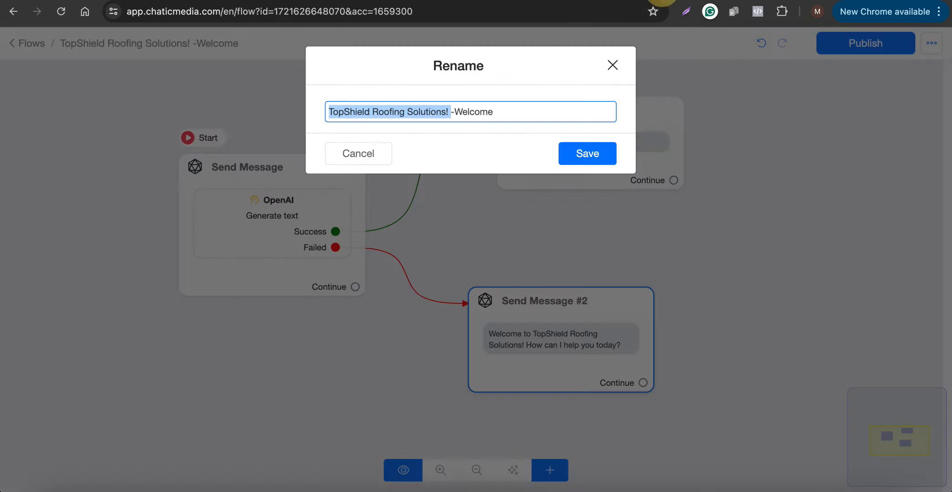
# Add a Landing Page block to the welcome flow and insert a headline element in it.
pyautogui.click(342, 161)
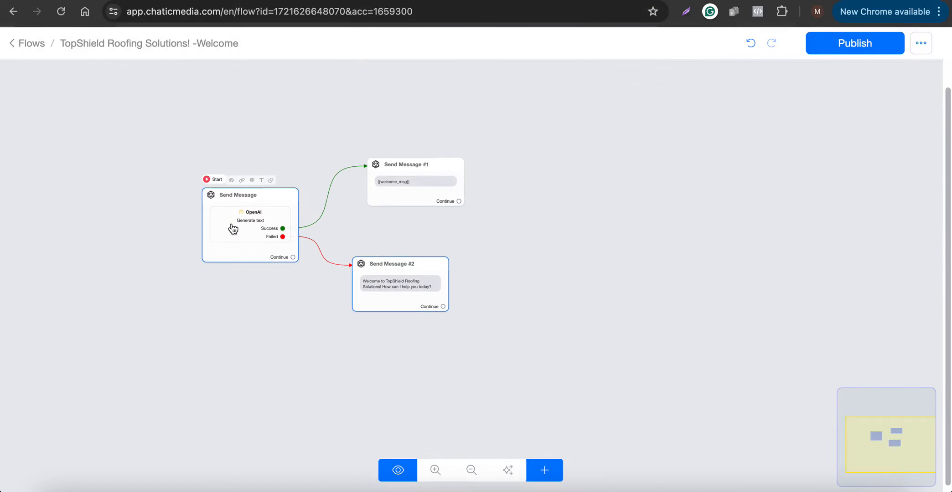
pyautogui.click(546, 469)
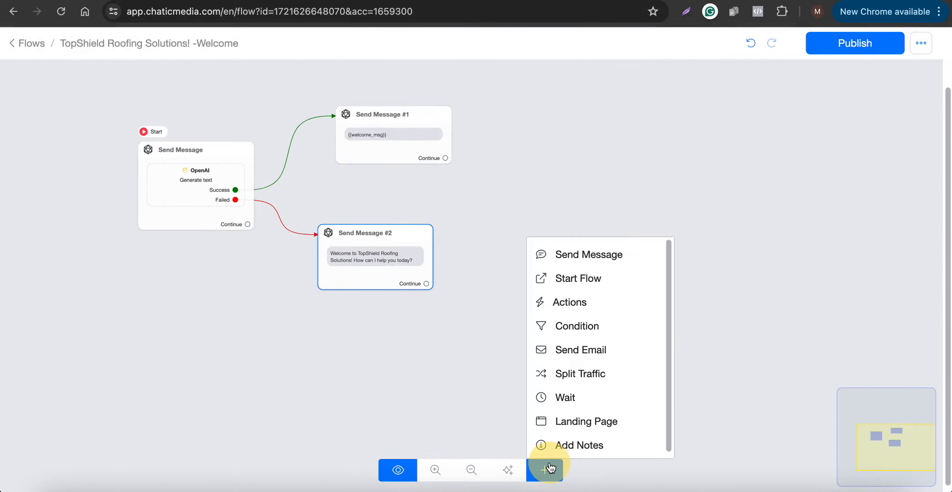
pyautogui.click(597, 416)
pyautogui.click(721, 314)
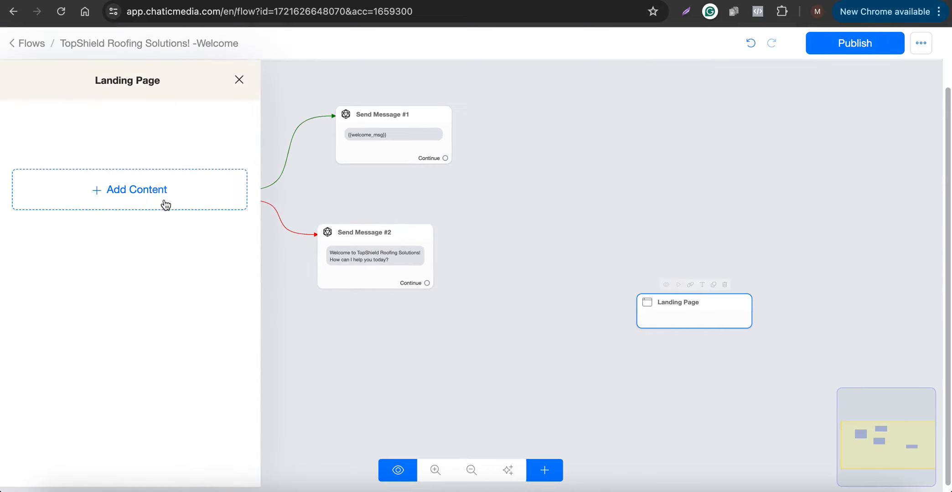
pyautogui.click(164, 199)
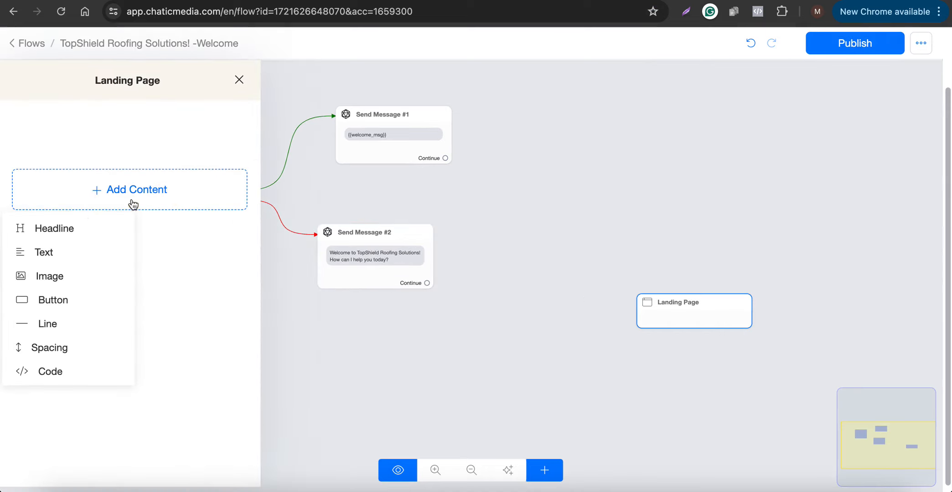
pyautogui.click(68, 228)
pyautogui.click(81, 143)
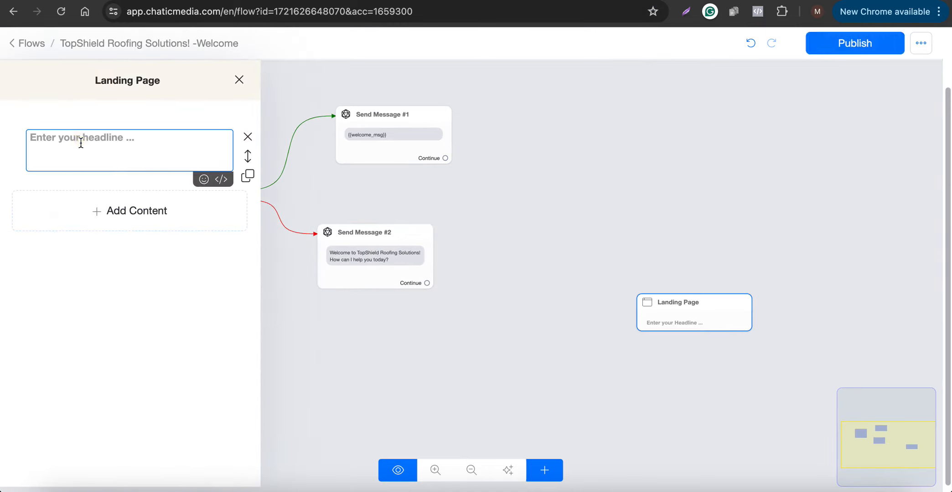
# Copy the flow's full name from its rename dialog, leaving the flow's name as it is.
pyautogui.click(931, 53)
pyautogui.click(783, 82)
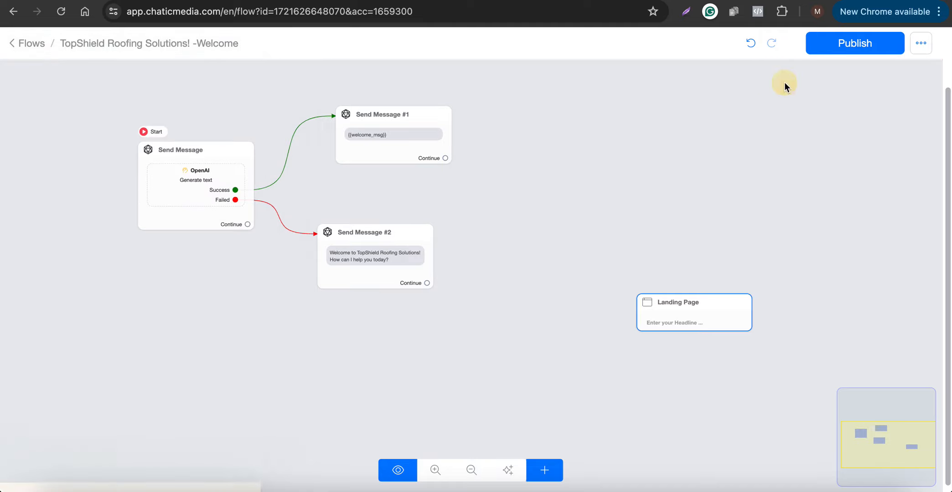
pyautogui.click(921, 47)
pyautogui.click(815, 76)
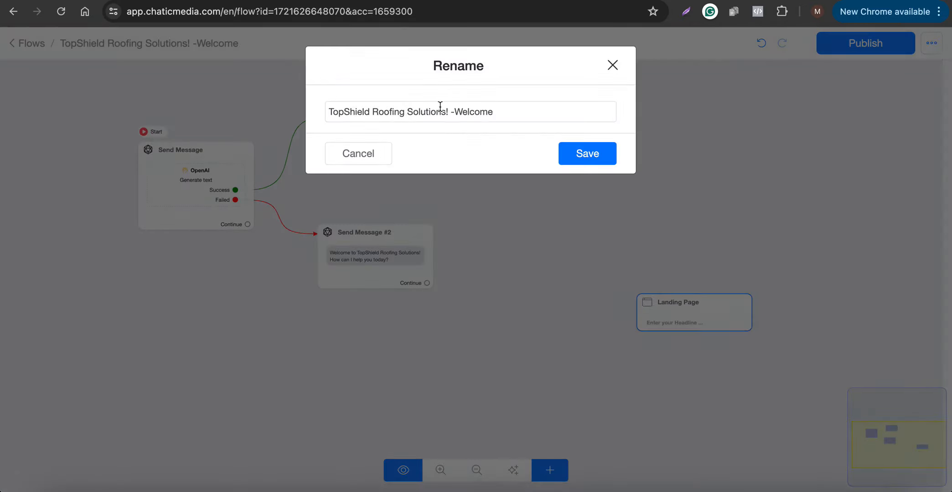
pyautogui.moveTo(448, 111); pyautogui.dragTo(334, 112)
pyautogui.press('super+a')
pyautogui.press('super+c')
pyautogui.click(355, 153)
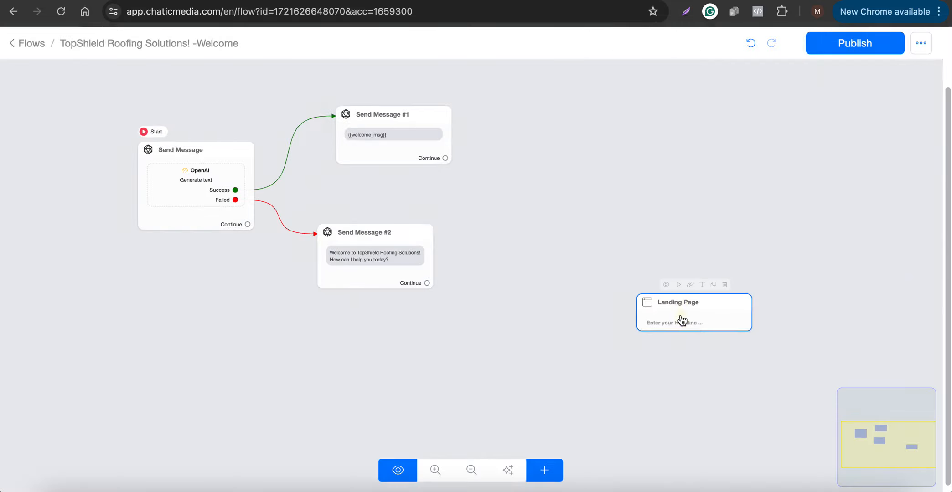
# Fill the landing page's headline with "TopShield Roofing Solutions! -Welcome...".
pyautogui.click(681, 320)
pyautogui.click(132, 151)
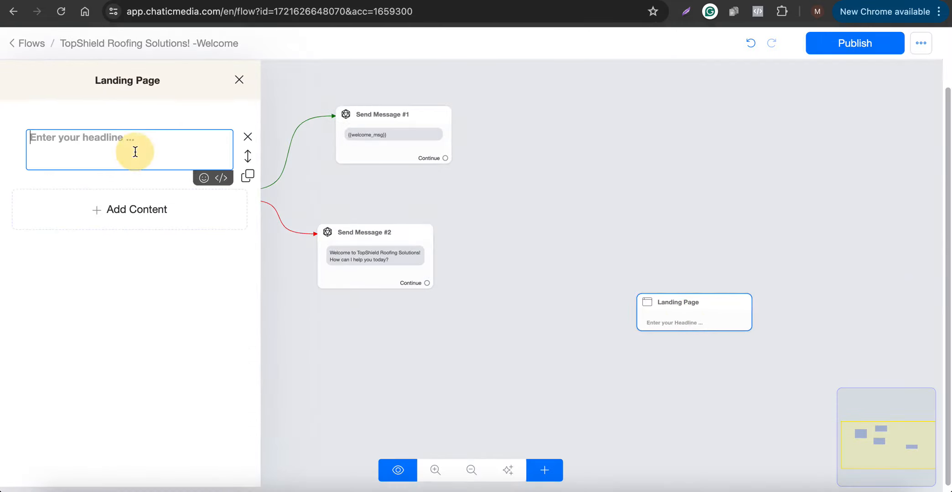
pyautogui.press('super+v')
pyautogui.write('..')
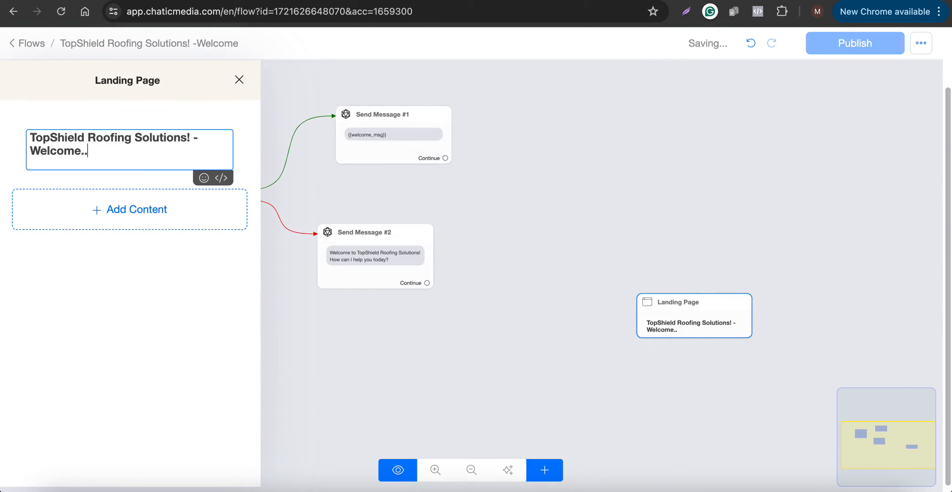
pyautogui.write('.')
# Add a code element below the landing page's headline and leave its content empty.
pyautogui.click(149, 203)
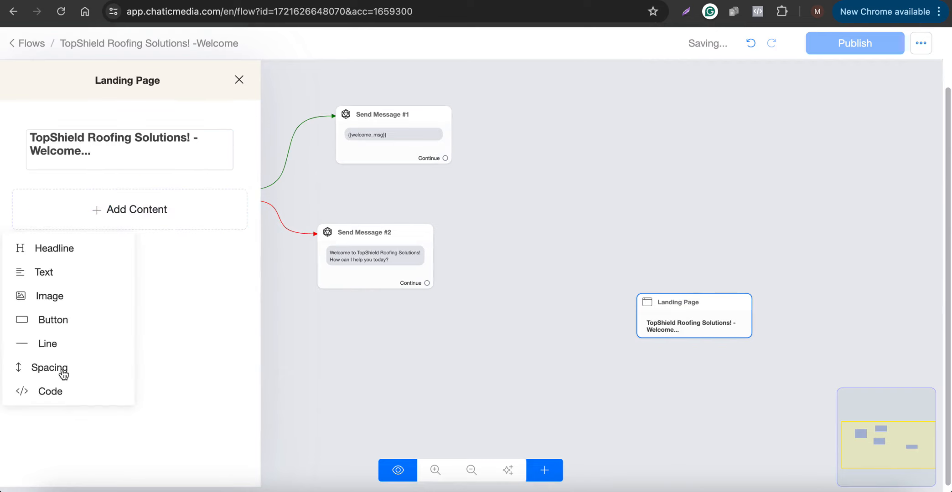
pyautogui.click(52, 393)
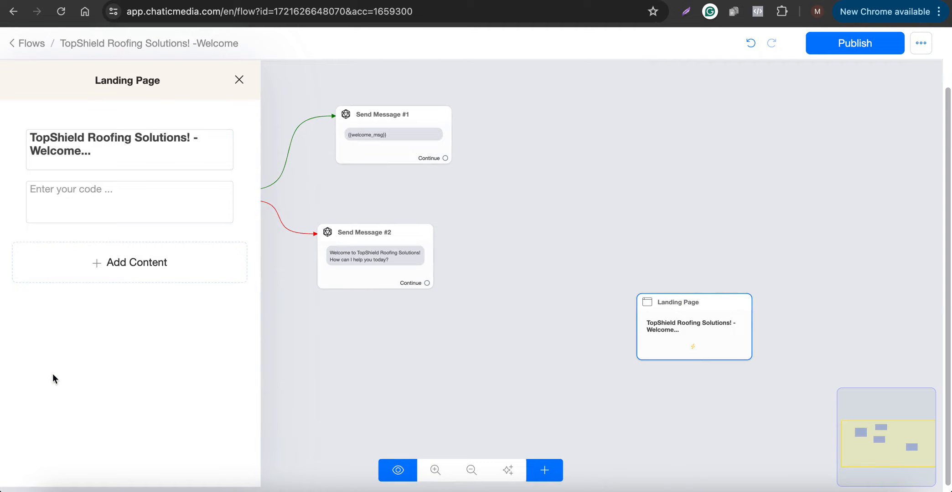
pyautogui.click(86, 192)
pyautogui.hotkey('ctrl', 'v')
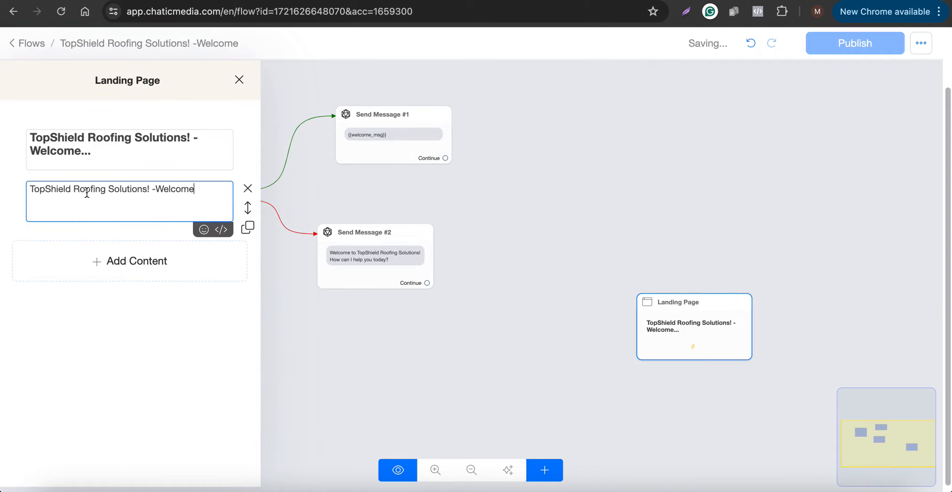
pyautogui.hotkey('ctrl', 'a')
pyautogui.press('BackSpace')
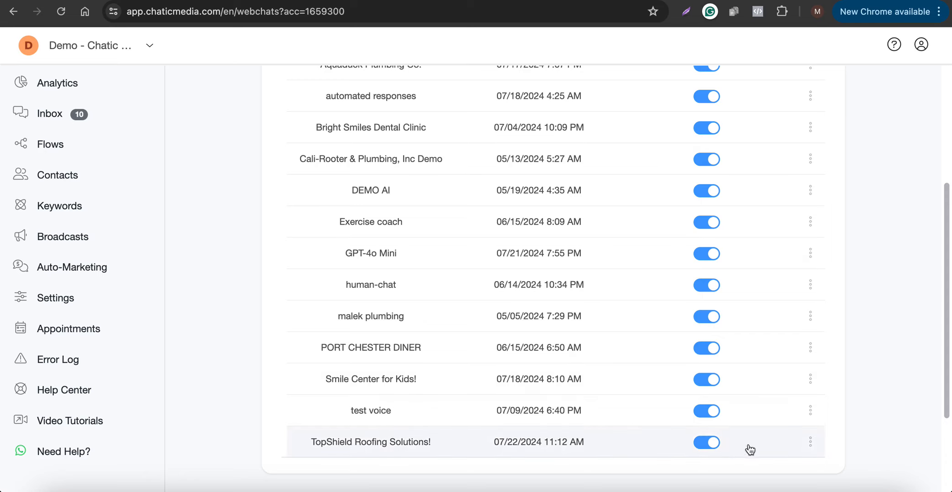
# Copy the "TopShield Roofing Solutions!" webchat's embed code from the webchats list and paste it into the landing page's code element.
pyautogui.click(810, 442)
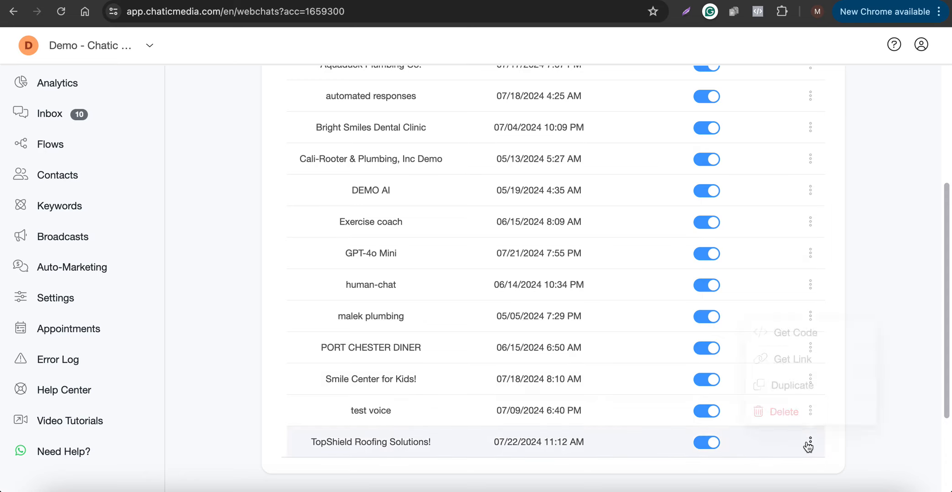
pyautogui.click(805, 339)
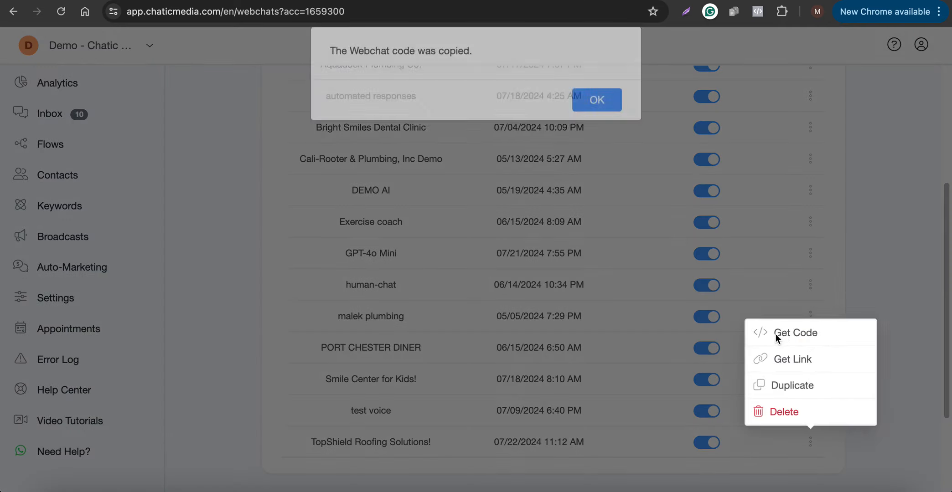
pyautogui.click(593, 114)
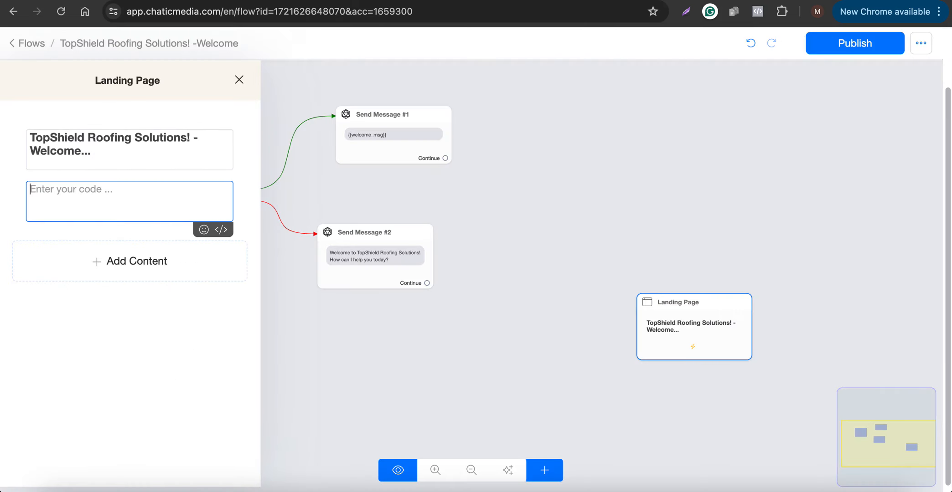
pyautogui.write('<script src="https://app.chaticmedia.com/webchat/plugin.js?v=5"></script> <script>ktt10.setup({id:"Hlqy48n0UlbbppZuV",accountId:"1659300",color:"#AE4E0A"})</script>')
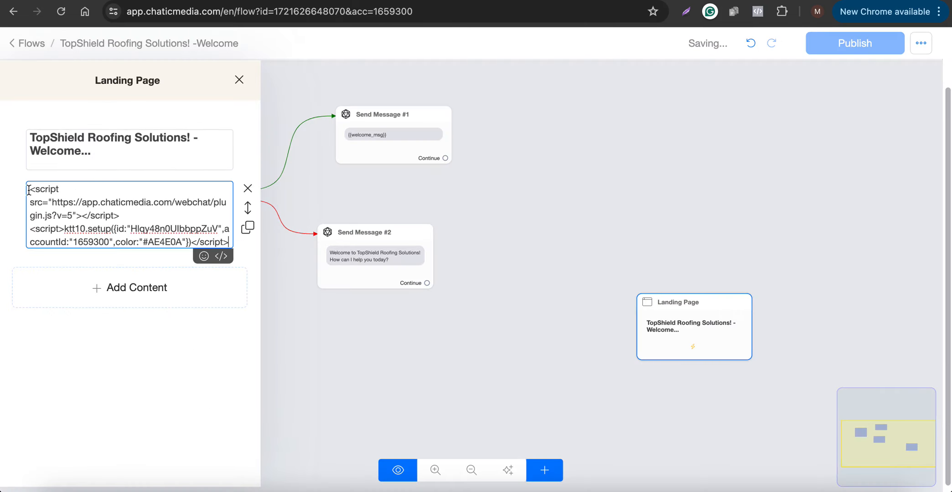
pyautogui.click(486, 349)
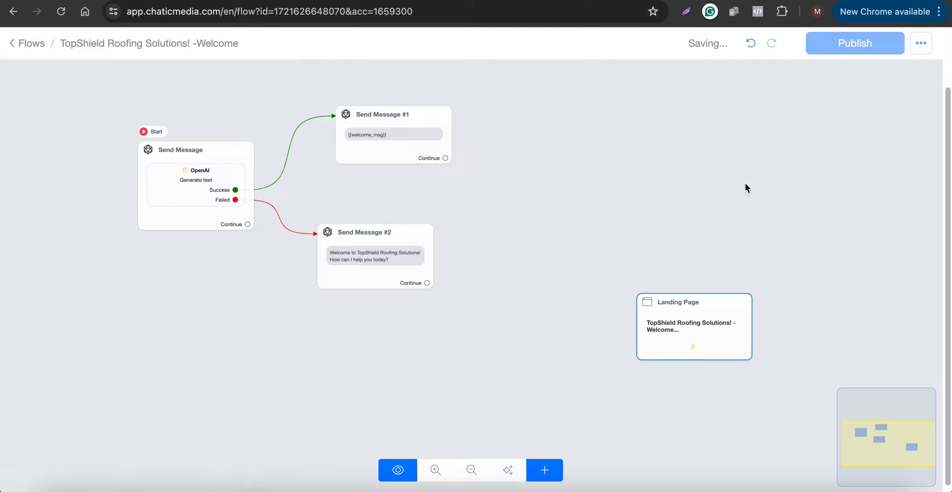
# Publish the welcome flow and open a preview of its landing page.
pyautogui.click(850, 43)
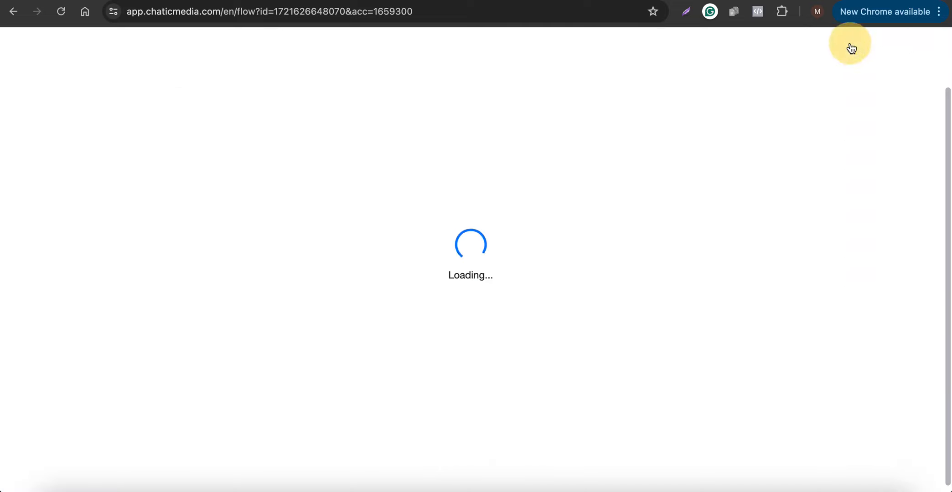
pyautogui.click(667, 322)
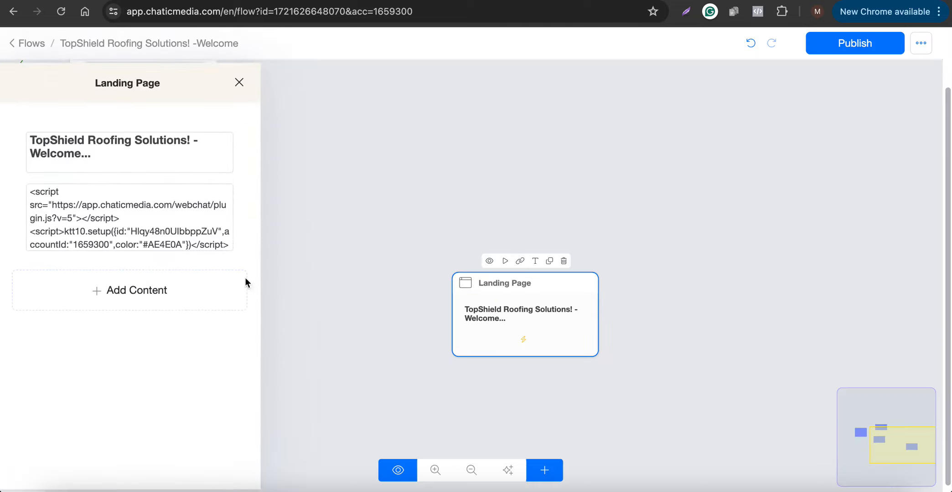
pyautogui.click(662, 259)
pyautogui.click(483, 263)
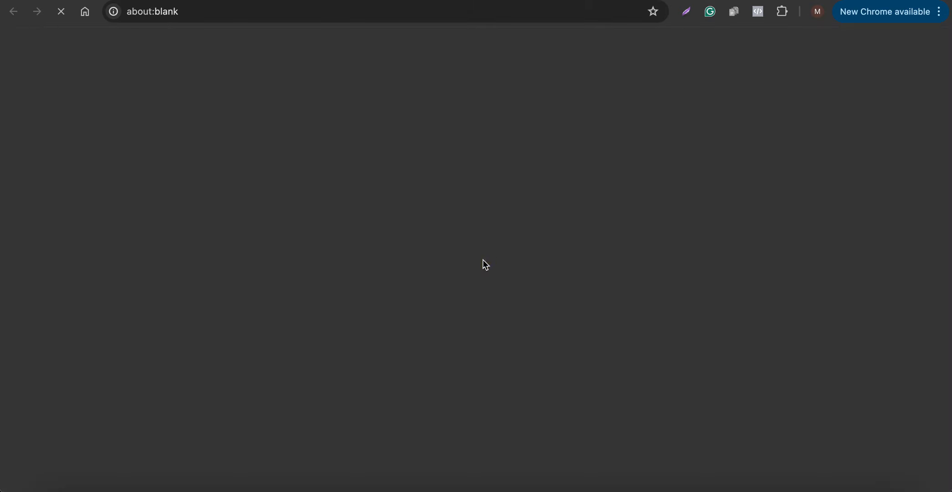
# Examine the previewed page's headline and the conversation in its chat widget, then close the widget.
pyautogui.moveTo(301, 52); pyautogui.dragTo(642, 55)
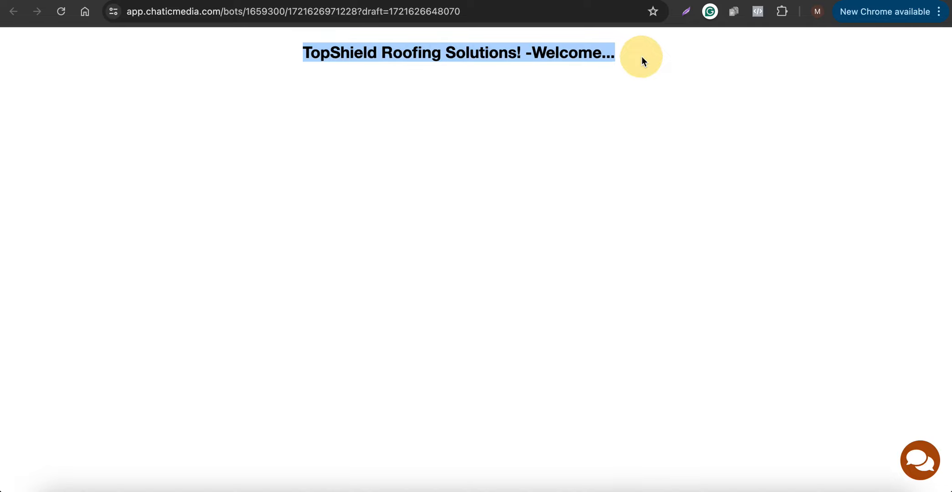
pyautogui.click(919, 459)
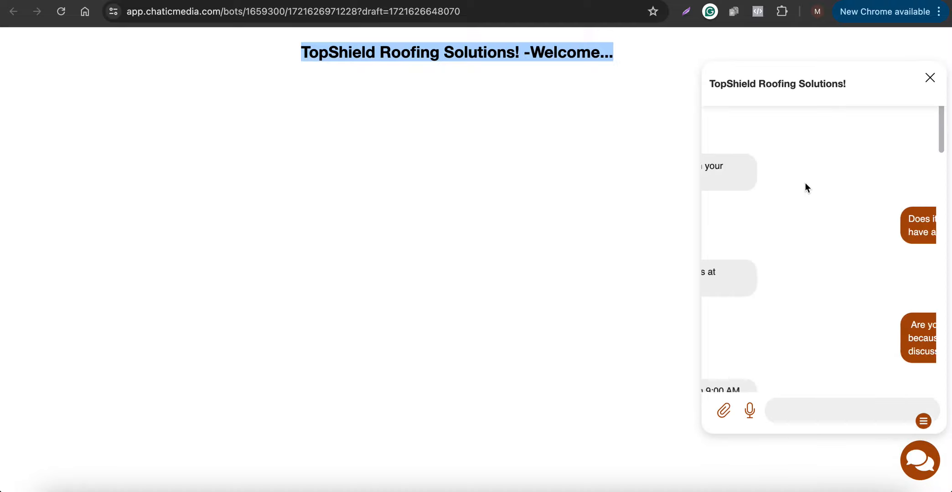
pyautogui.click(919, 461)
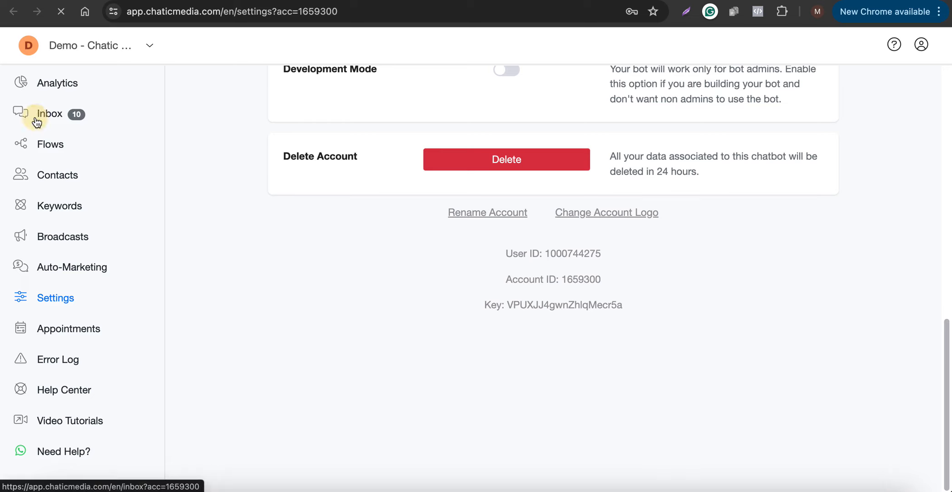
# Delete the most recent webchat contact from the inbox to clear the old test conversation.
pyautogui.click(36, 119)
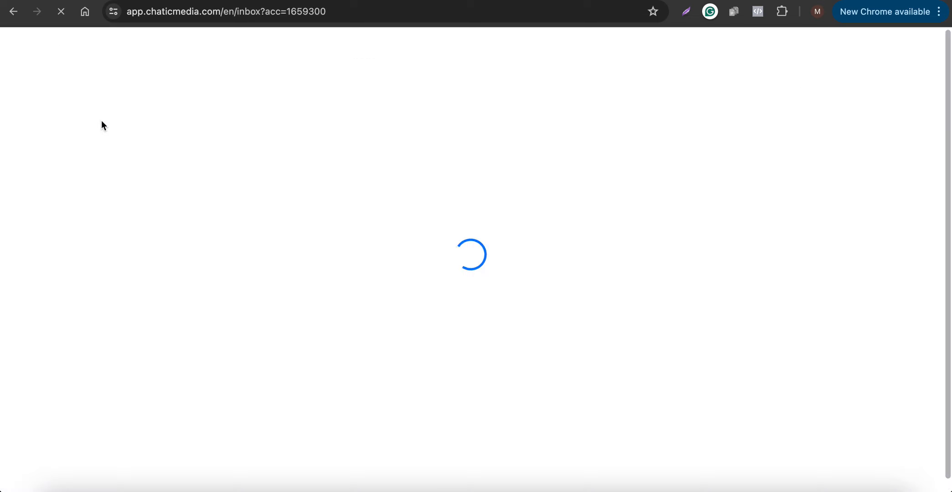
pyautogui.click(144, 146)
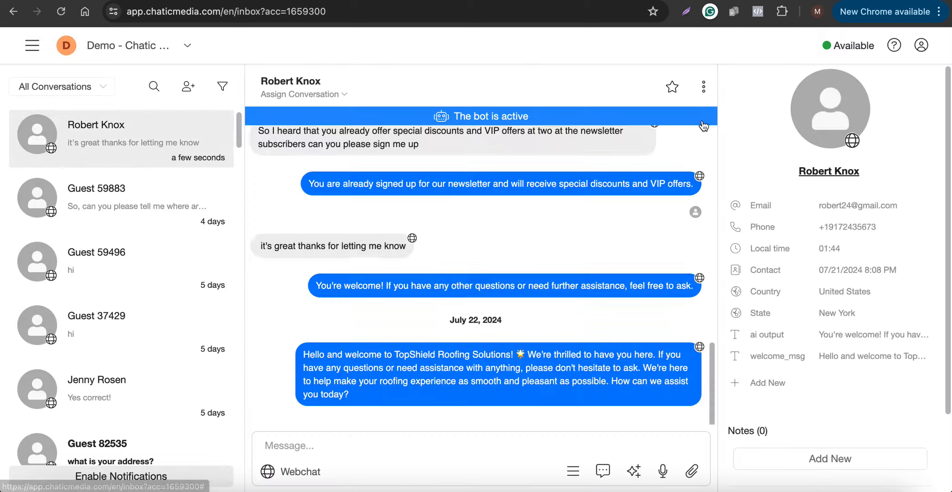
pyautogui.click(703, 87)
pyautogui.click(651, 224)
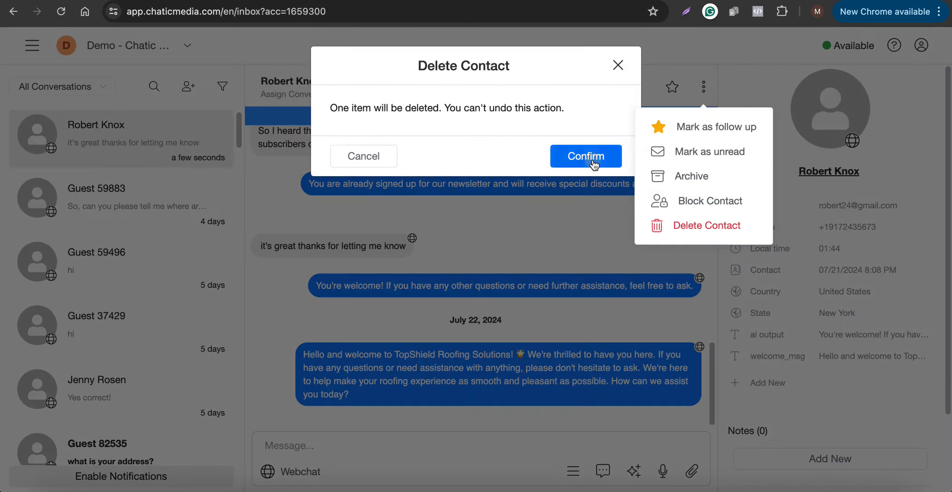
pyautogui.click(590, 157)
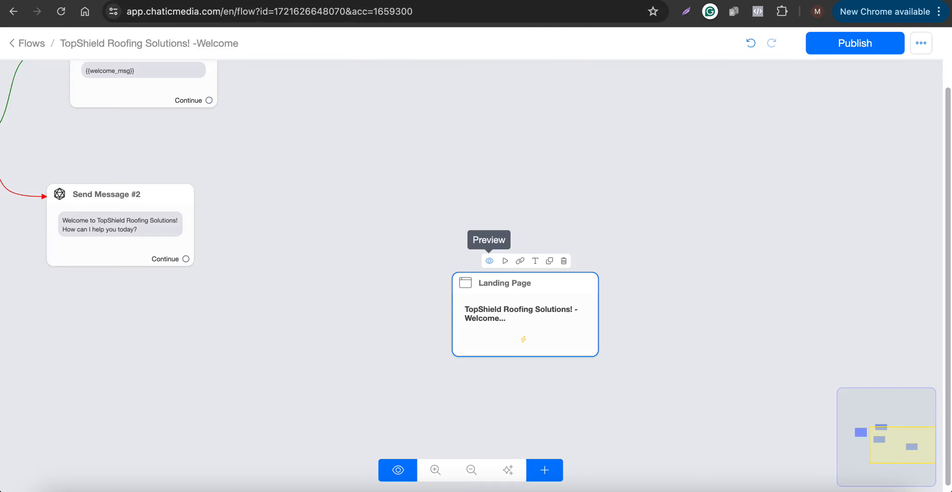
# Reload the landing page preview, reopen the chat widget, and examine its title and the bot's welcome message.
pyautogui.click(489, 261)
pyautogui.click(917, 461)
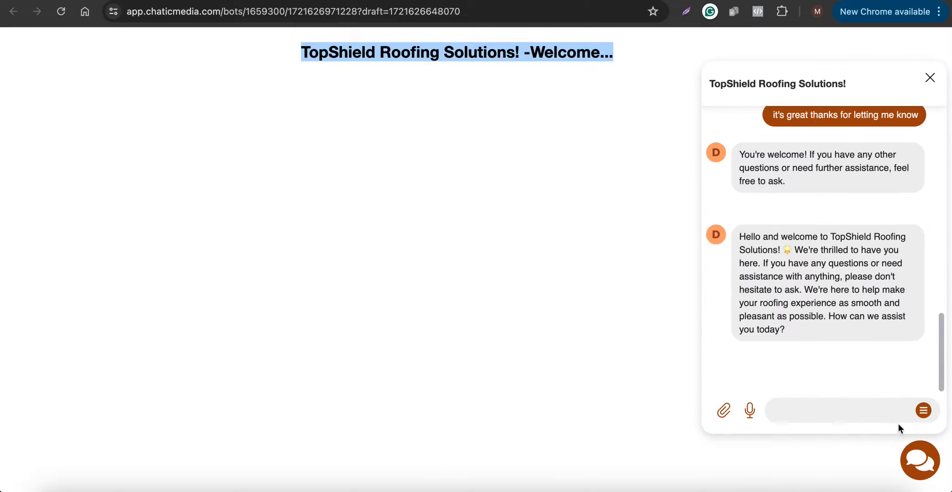
pyautogui.click(929, 78)
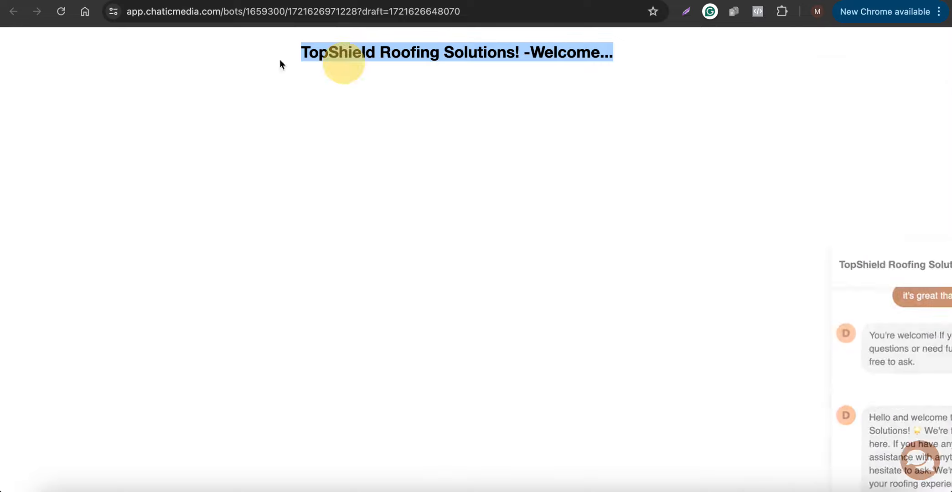
pyautogui.click(61, 12)
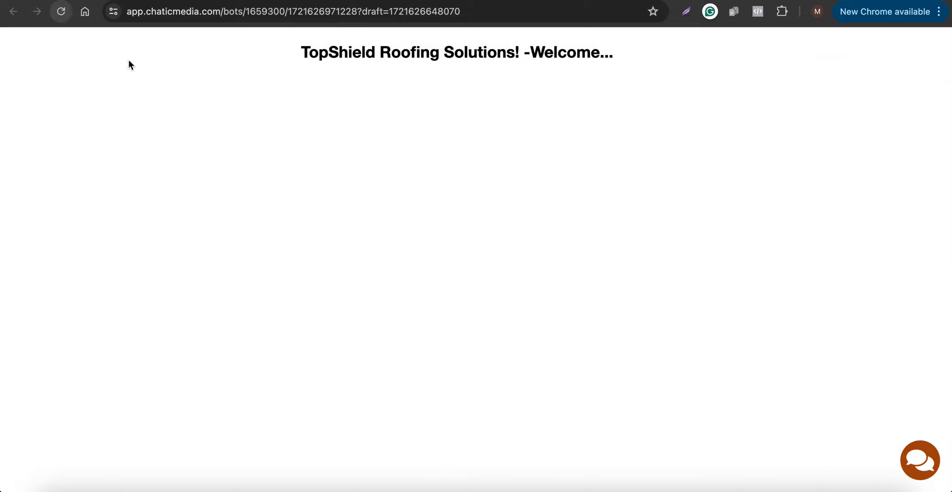
pyautogui.click(925, 466)
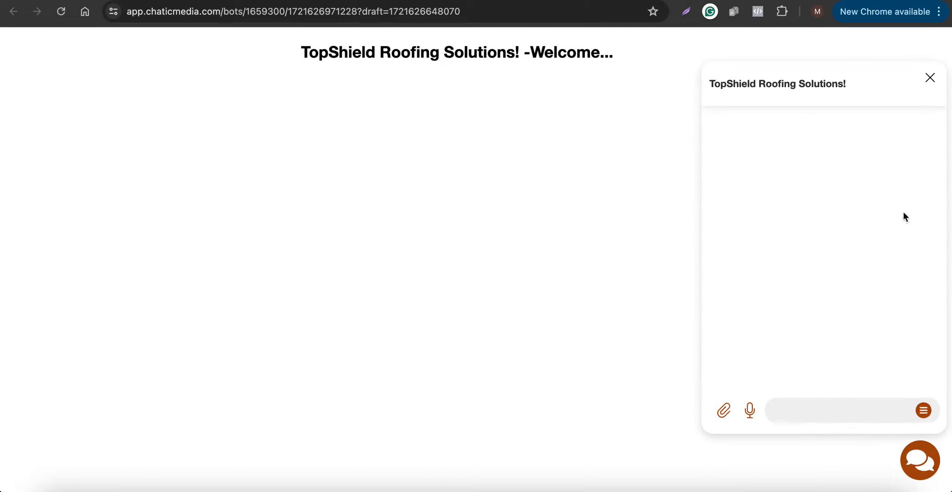
pyautogui.moveTo(707, 84); pyautogui.dragTo(884, 93)
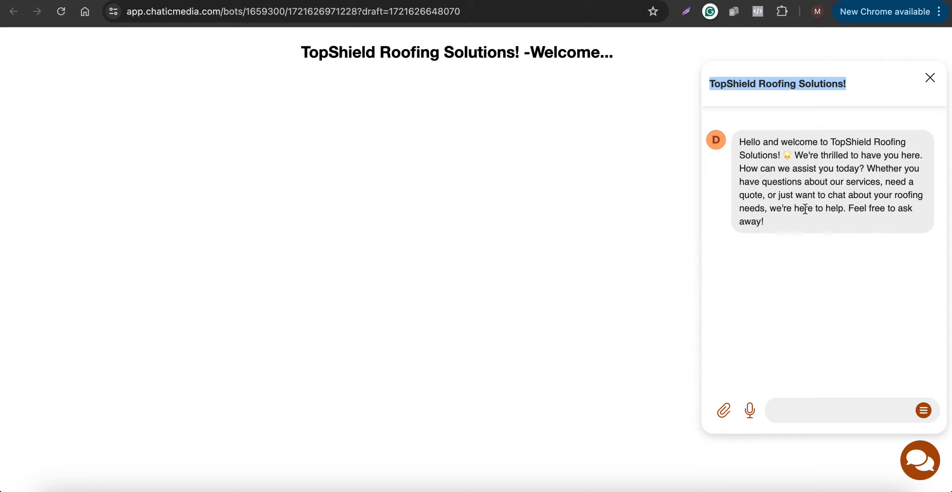
pyautogui.moveTo(788, 222); pyautogui.dragTo(727, 147)
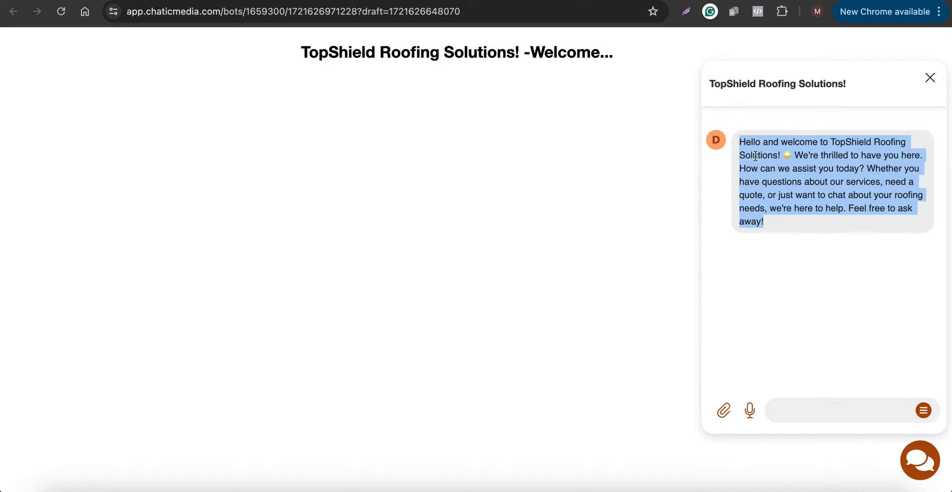
# Return to the welcome flow and examine its message blocks and their success and failed branches.
pyautogui.press('super+w')
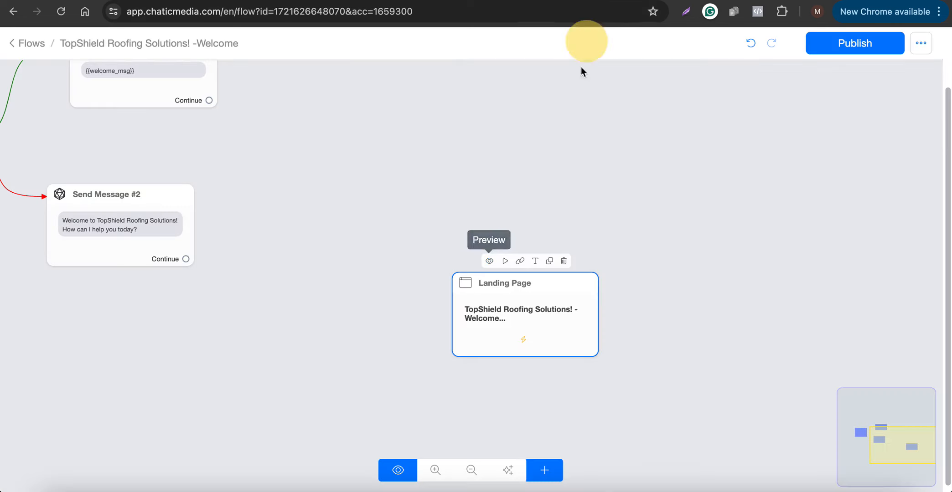
pyautogui.click(634, 203)
pyautogui.scroll(-3, 637, 219)
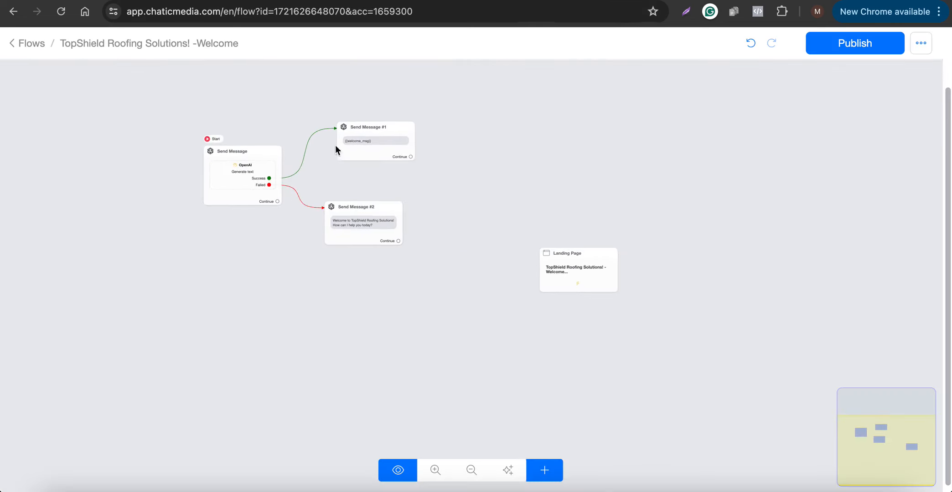
pyautogui.scroll(4, 222, 158)
pyautogui.click(222, 159)
pyautogui.scroll(1, 222, 159)
pyautogui.click(503, 158)
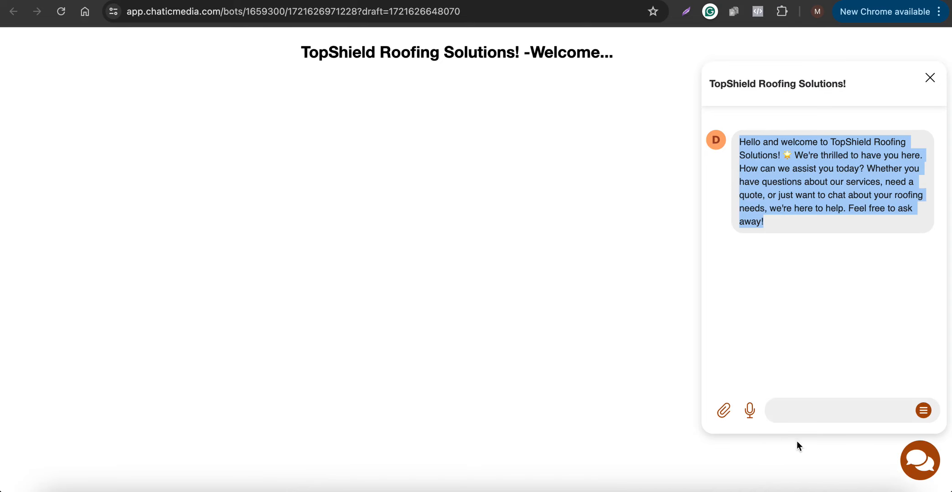
# Open the previewed chat widget's menu, choose Book an appointment, and examine the widget's title.
pyautogui.click(806, 410)
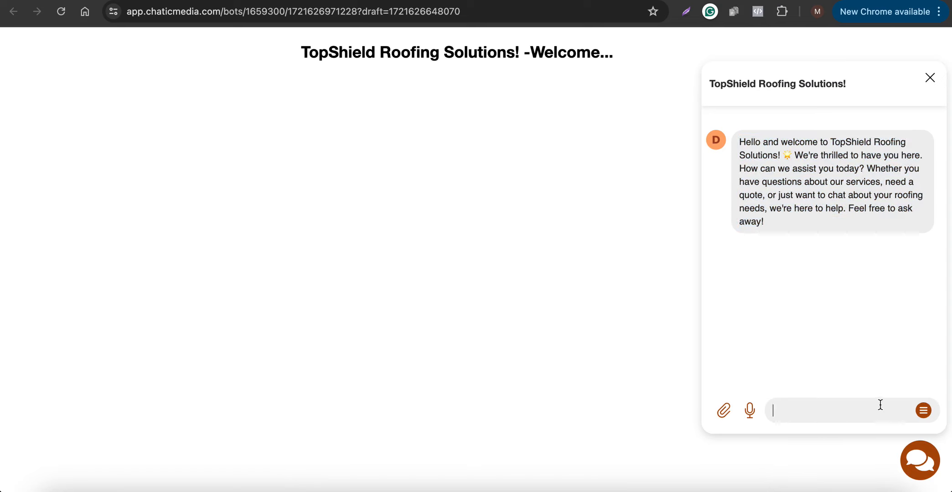
pyautogui.click(921, 411)
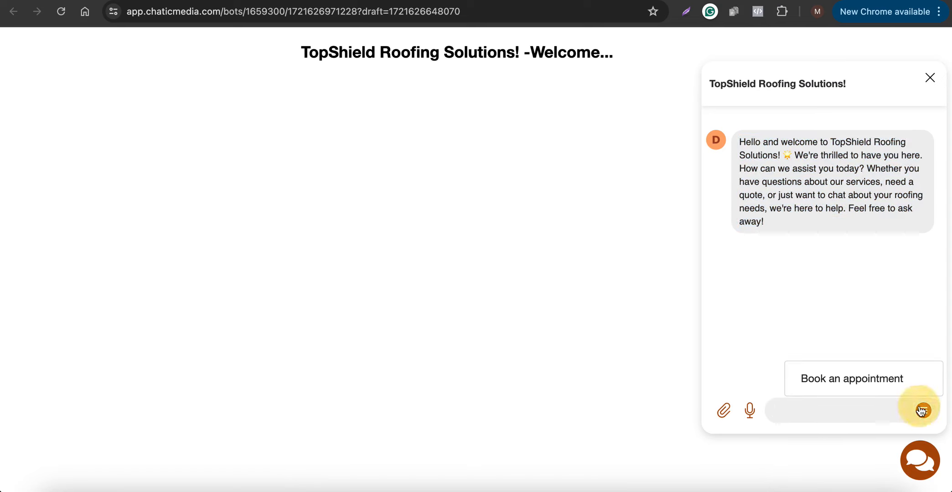
pyautogui.click(840, 382)
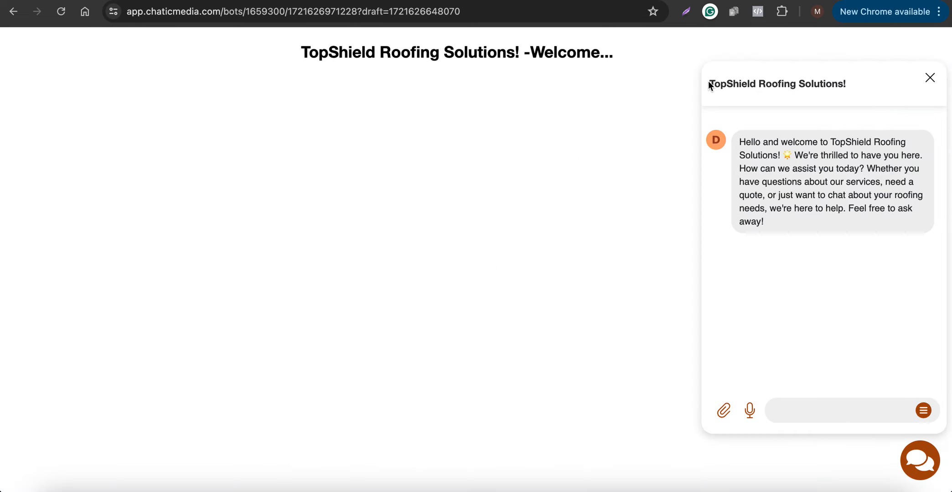
pyautogui.moveTo(709, 86); pyautogui.dragTo(830, 73)
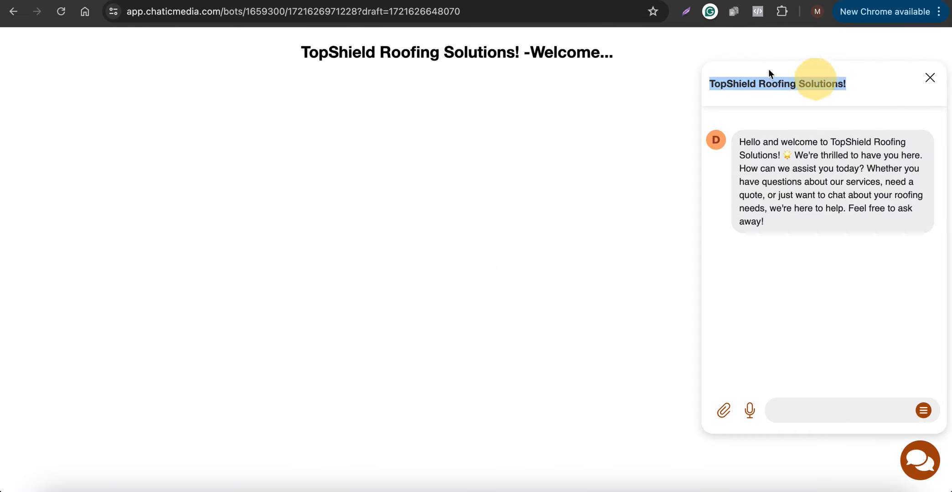
# Open the Help Center, search the knowledge base for "webchat cus", and open the WebChat Customizations article.
pyautogui.click(415, 2)
pyautogui.click(893, 45)
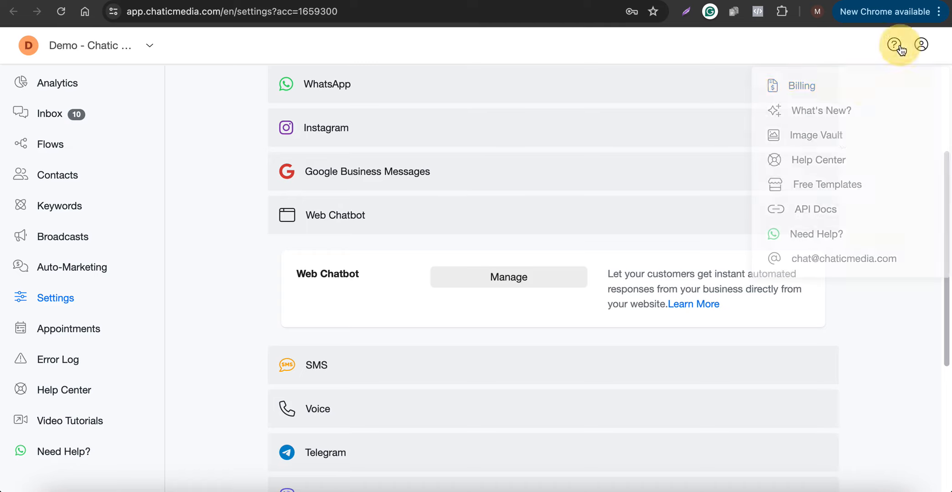
pyautogui.click(807, 160)
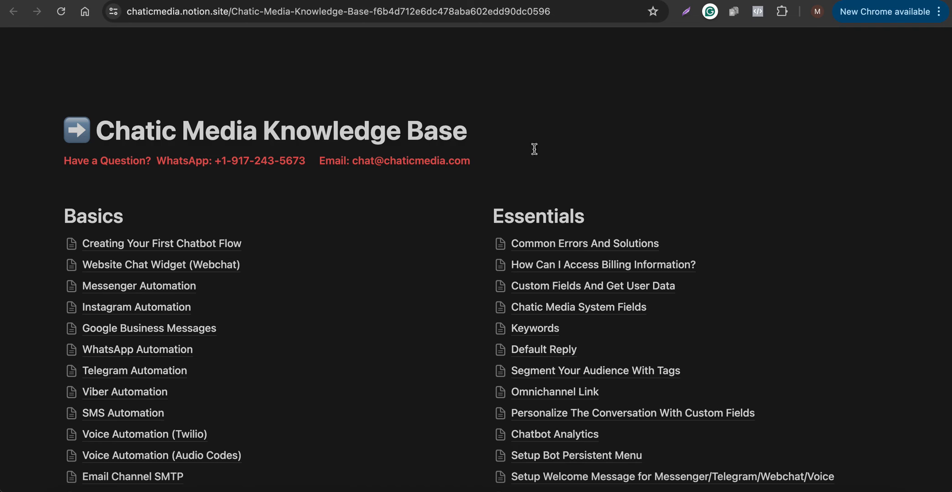
pyautogui.click(912, 49)
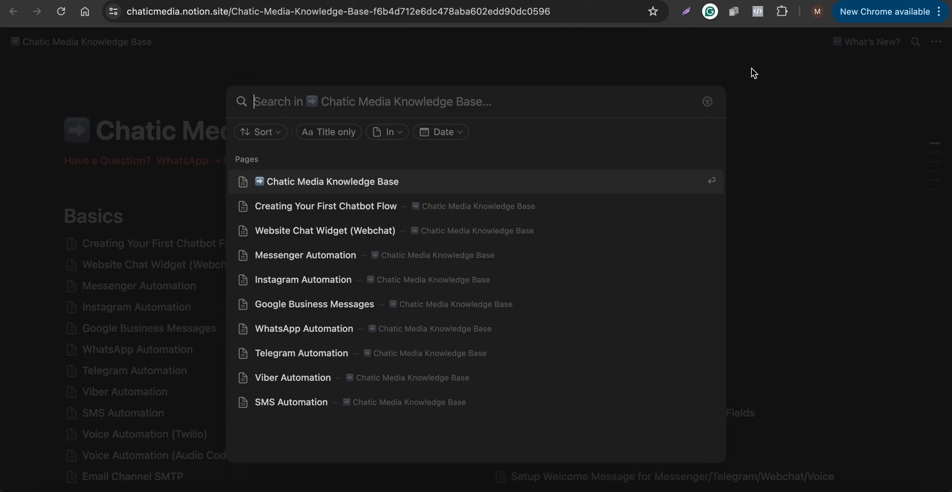
pyautogui.write('we')
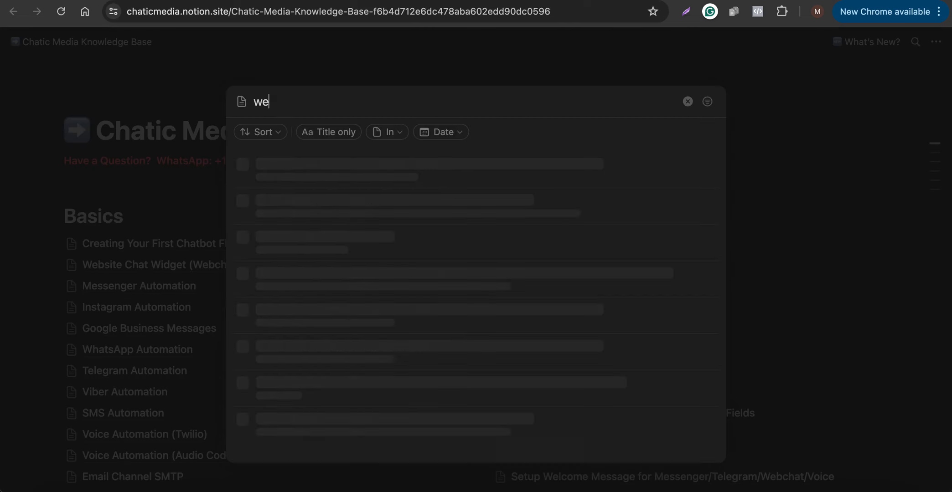
pyautogui.write('bchat cui')
pyautogui.press('BackSpace')
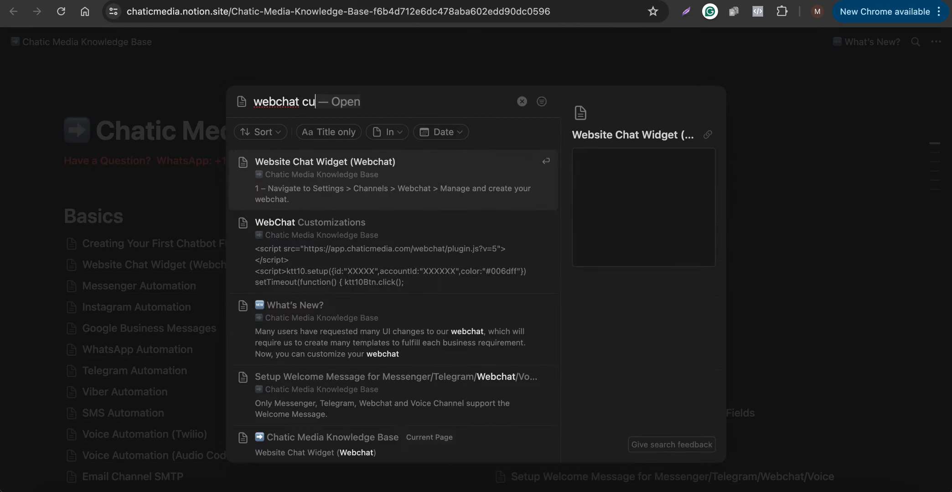
pyautogui.write('s')
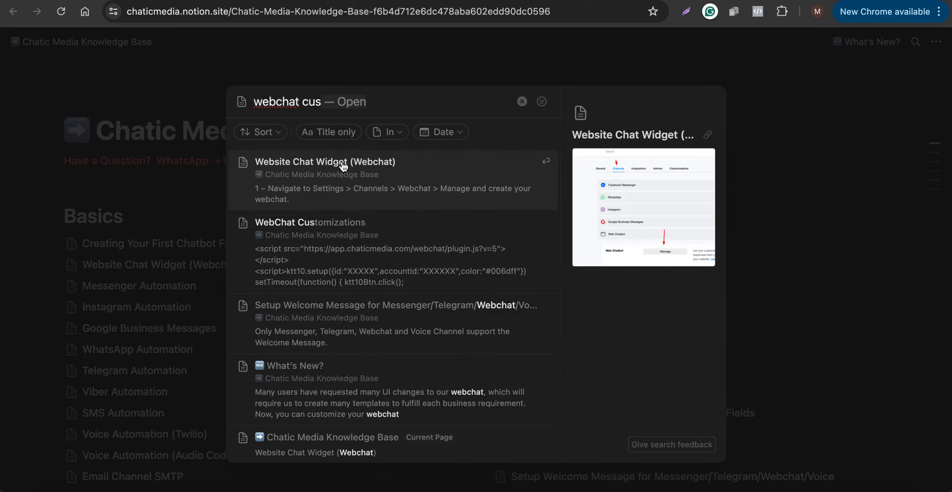
pyautogui.click(316, 236)
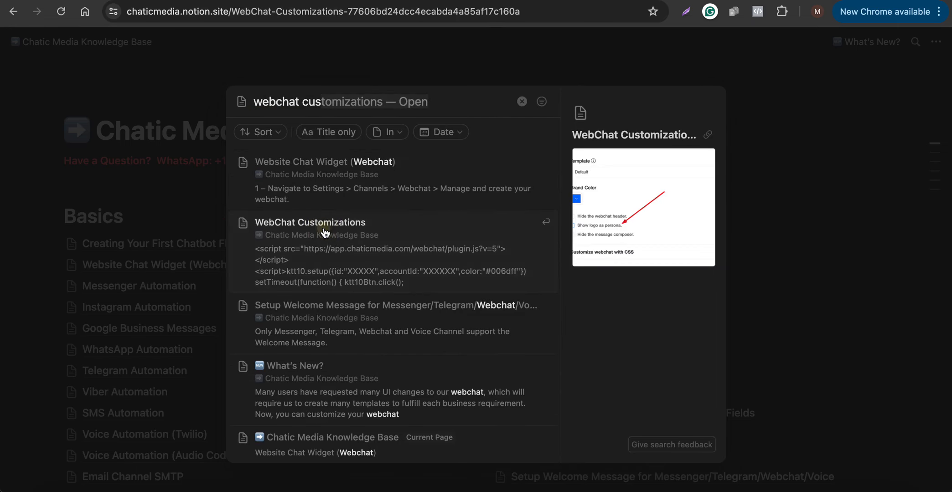
# Examine the article's code snippet for automatically opening the chat widget and its time setting.
pyautogui.scroll(-4, 362, 269)
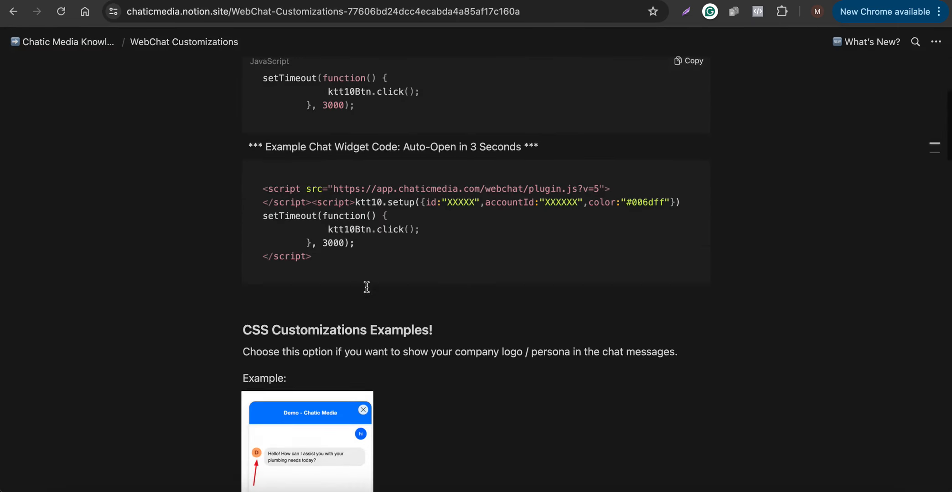
pyautogui.scroll(3, 436, 256)
pyautogui.scroll(1, 435, 258)
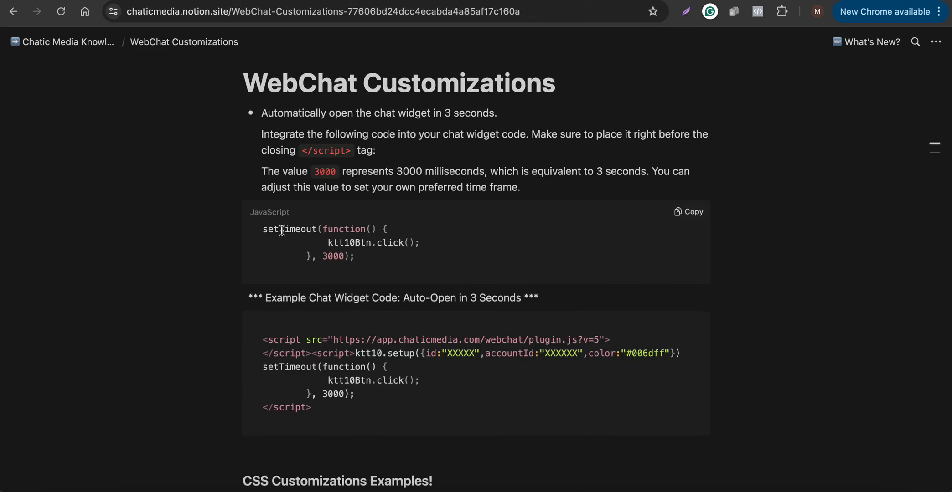
pyautogui.moveTo(255, 229); pyautogui.dragTo(438, 269)
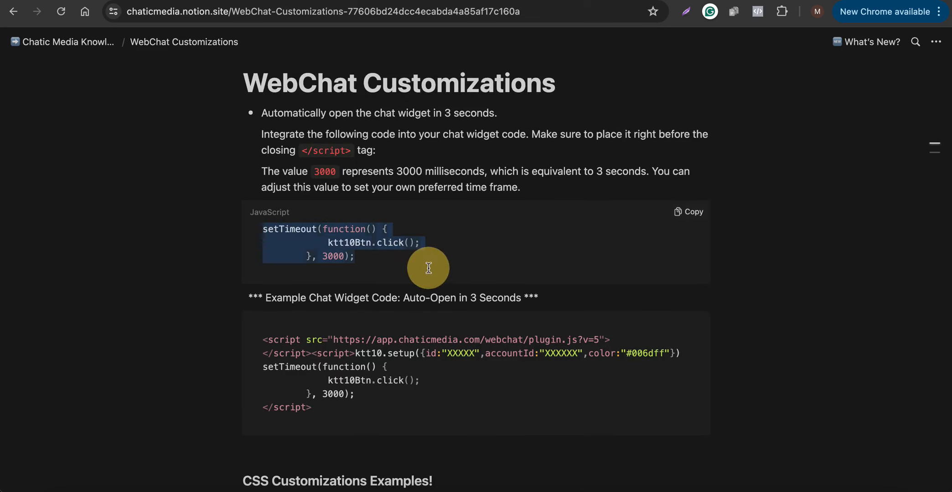
# Return to the landing page preview, examine its headline and the widget's welcome message, and leave the widget closed.
pyautogui.click(518, 3)
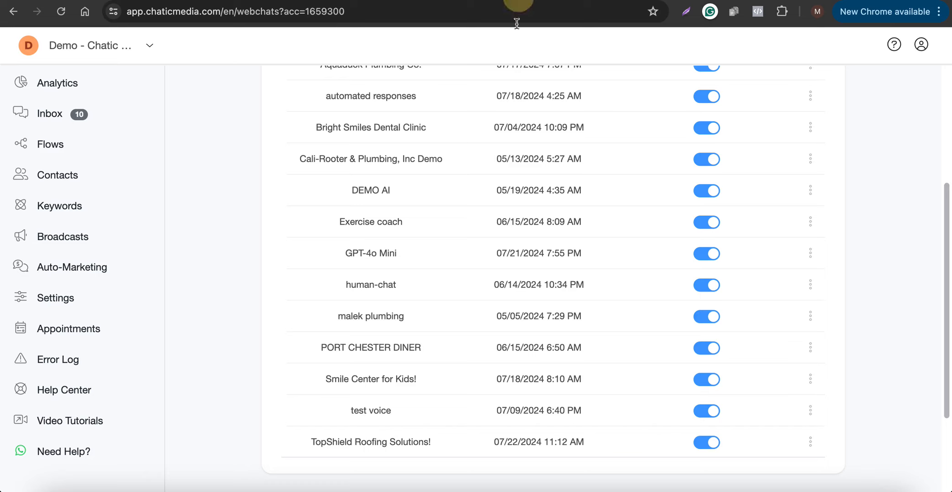
pyautogui.click(586, 3)
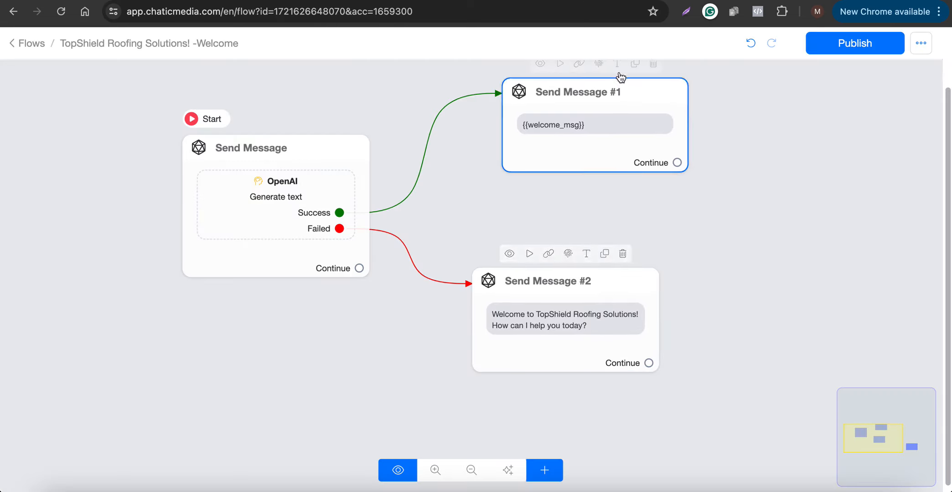
pyautogui.click(651, 1)
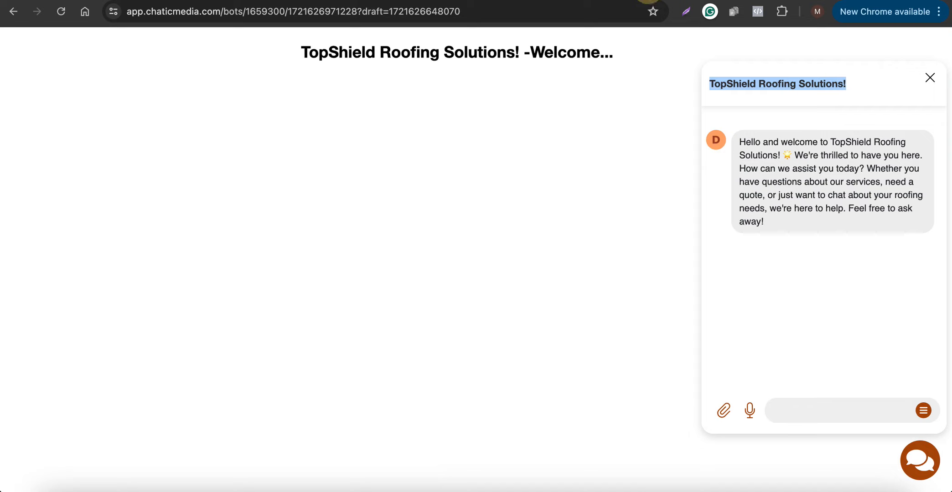
pyautogui.click(936, 470)
pyautogui.moveTo(283, 52); pyautogui.dragTo(622, 78)
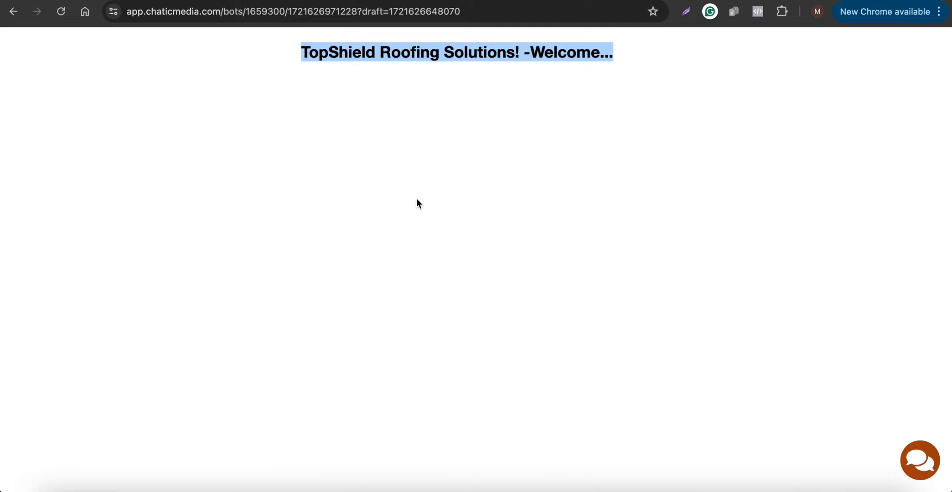
pyautogui.click(919, 460)
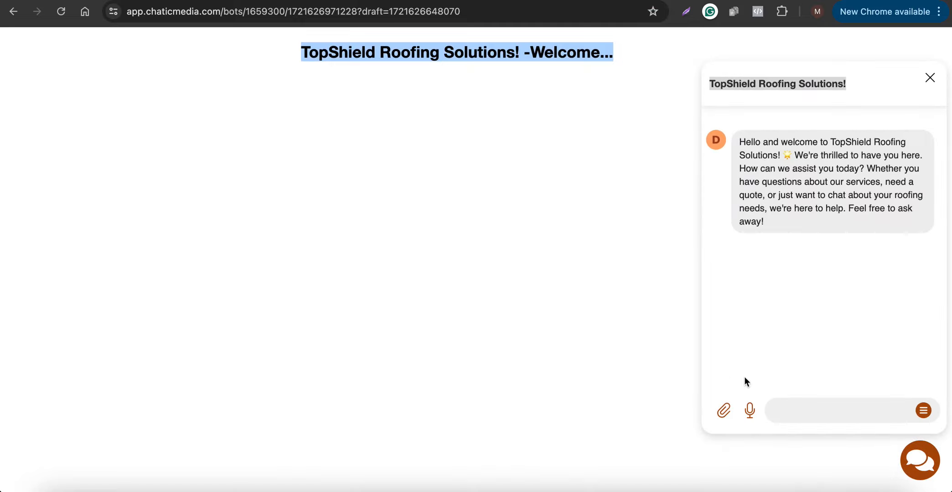
pyautogui.moveTo(793, 224); pyautogui.dragTo(724, 144)
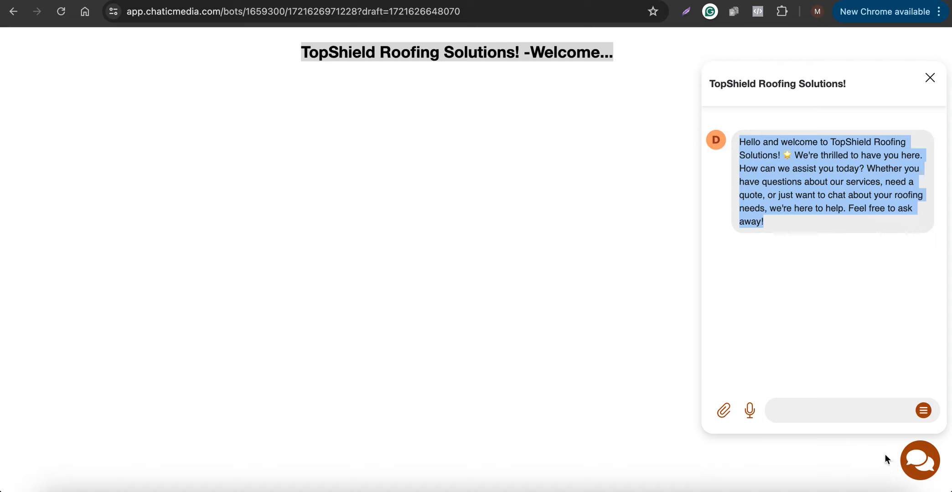
pyautogui.click(920, 460)
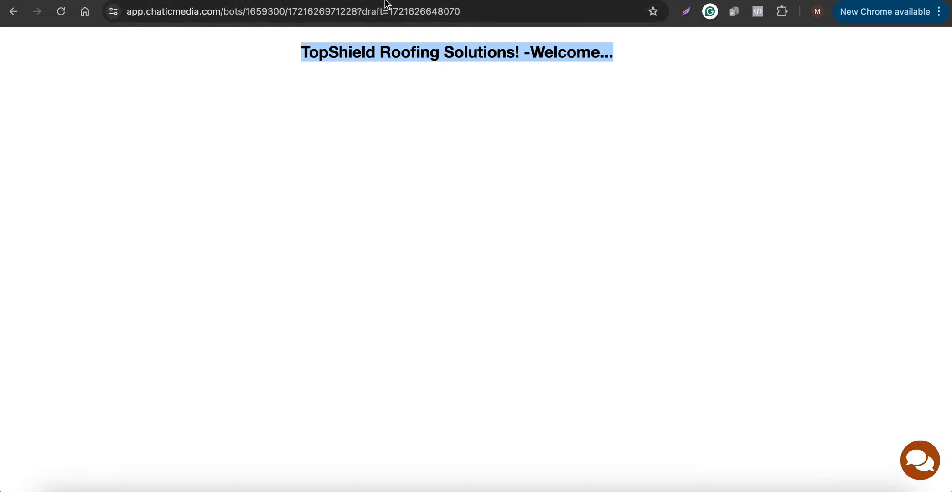
# Copy the setTimeout auto-open snippet from the WebChat Customizations article.
pyautogui.click(452, 1)
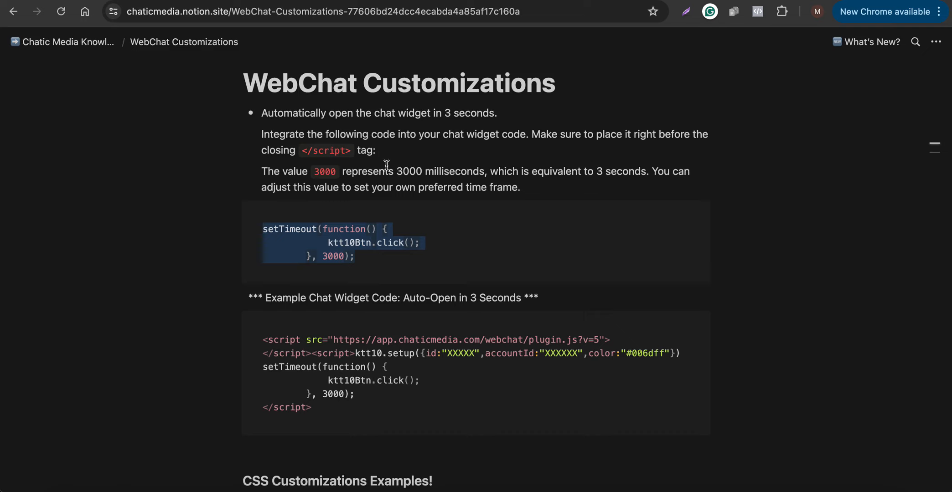
pyautogui.moveTo(381, 264); pyautogui.dragTo(249, 235)
pyautogui.click(689, 211)
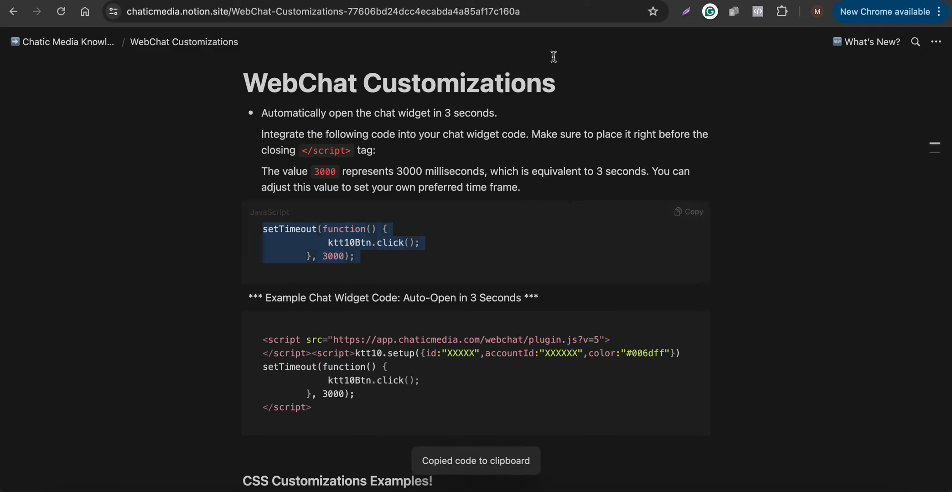
# In the welcome flow, move the Landing Page block closer to the message blocks and open it for editing.
pyautogui.click(526, 1)
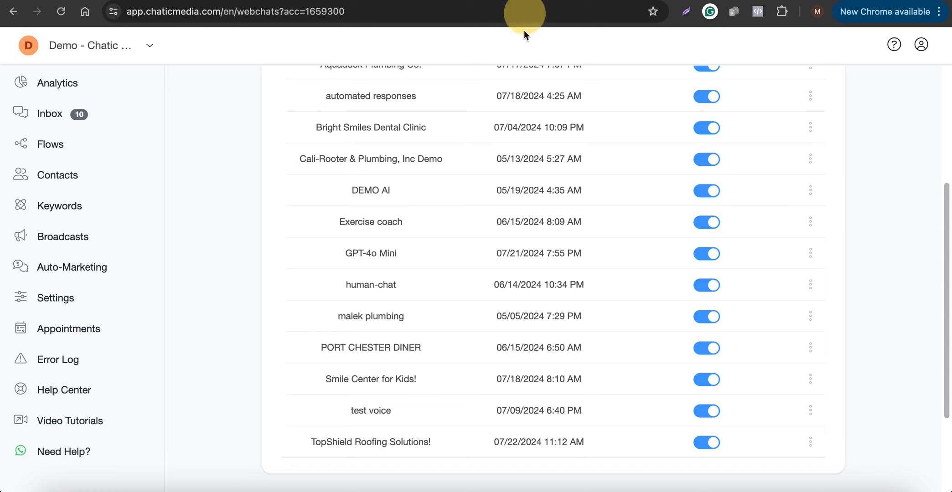
pyautogui.click(533, 1)
pyautogui.scroll(-5, 135, 194)
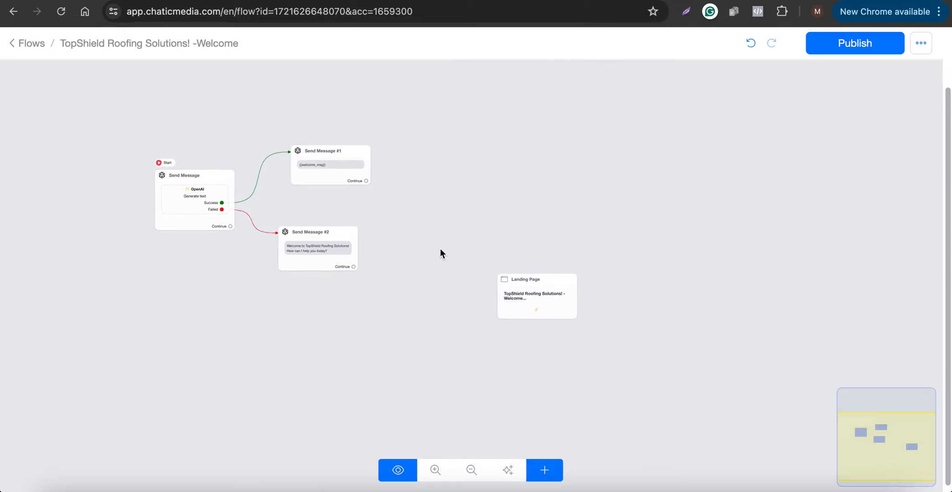
pyautogui.scroll(3, 474, 281)
pyautogui.moveTo(576, 304); pyautogui.dragTo(480, 220)
pyautogui.click(463, 260)
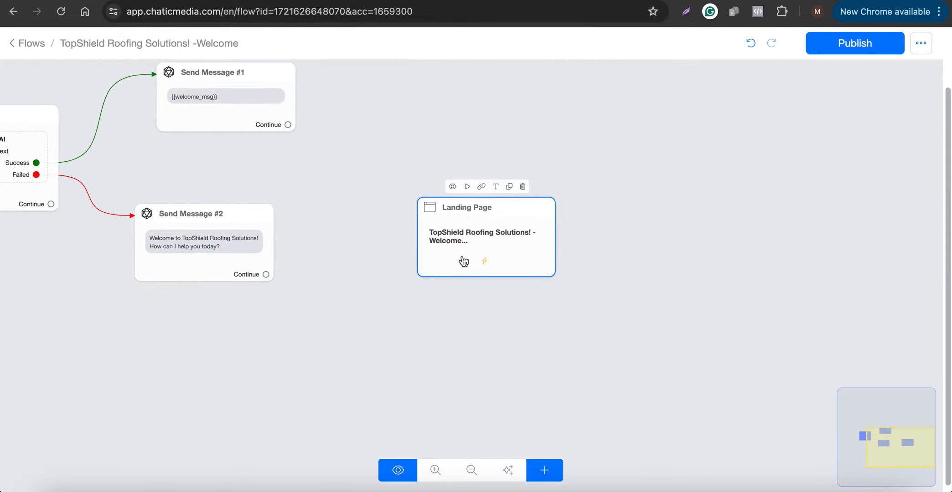
pyautogui.click(463, 259)
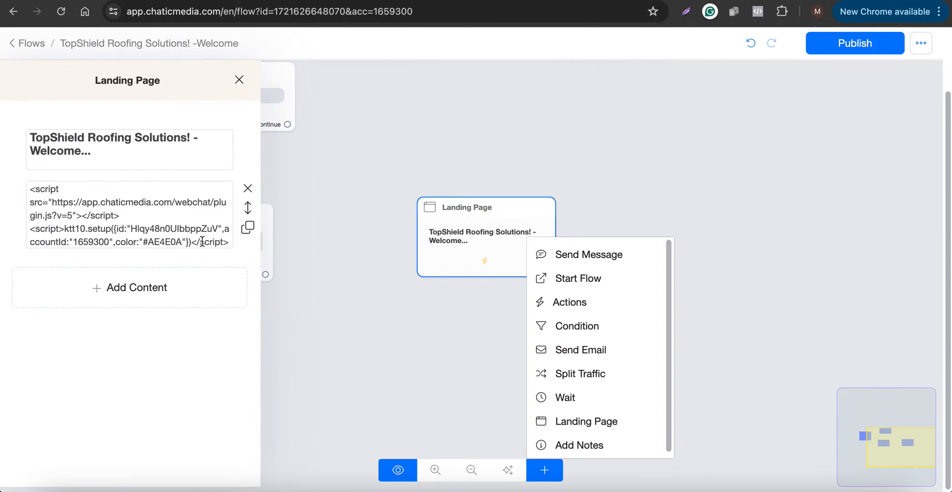
# Insert the copied setTimeout snippet on new lines just before the last closing script tag of the landing page's webchat code.
pyautogui.click(193, 241)
pyautogui.press('Return')
pyautogui.press('Return')
pyautogui.press('Return')
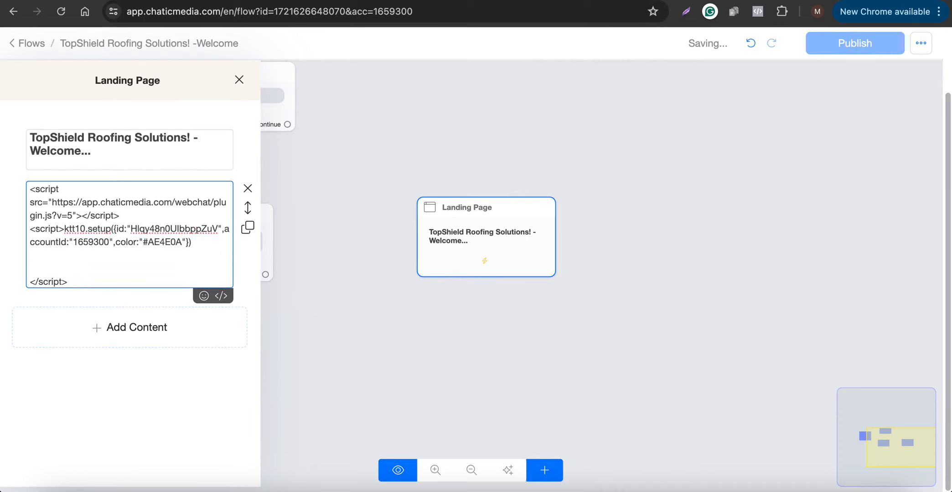
pyautogui.press('super+v')
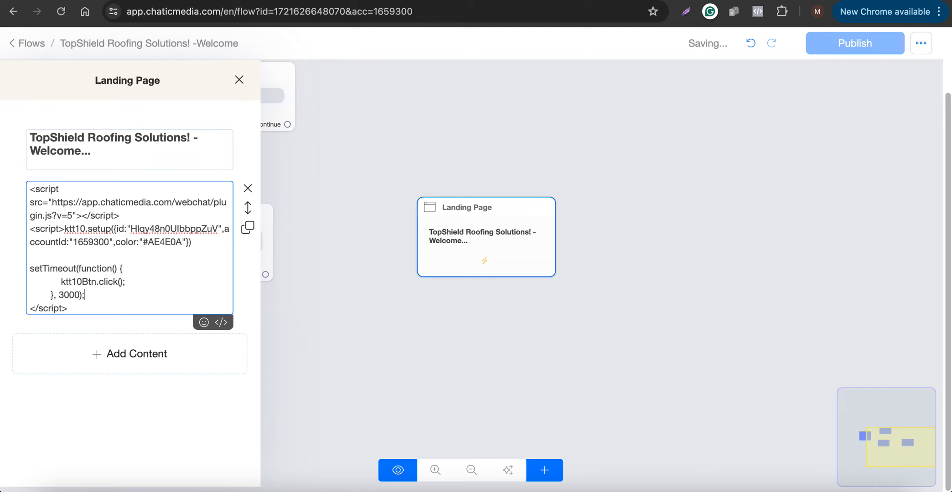
# Set the auto-open delay in the webchat code to 5000 milliseconds and close the landing page editor.
pyautogui.click(64, 297)
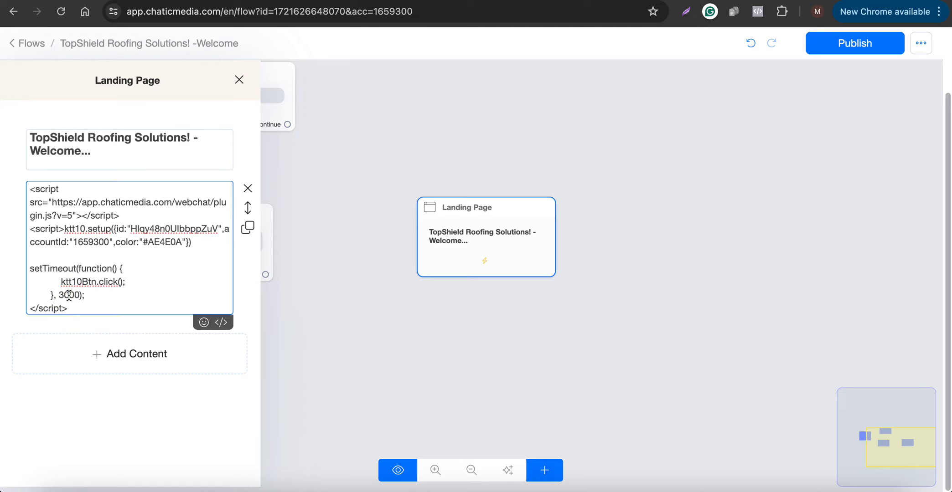
pyautogui.press('BackSpace')
pyautogui.write('5')
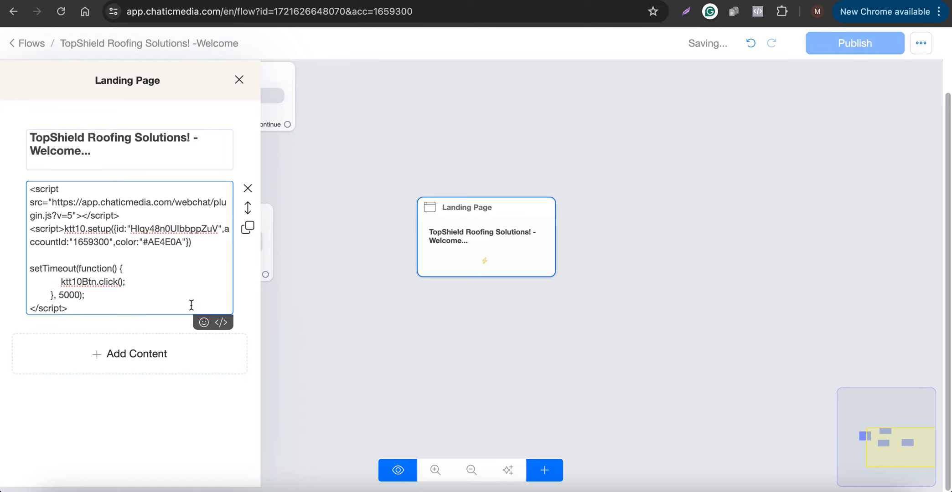
pyautogui.click(353, 309)
pyautogui.scroll(1, 852, 78)
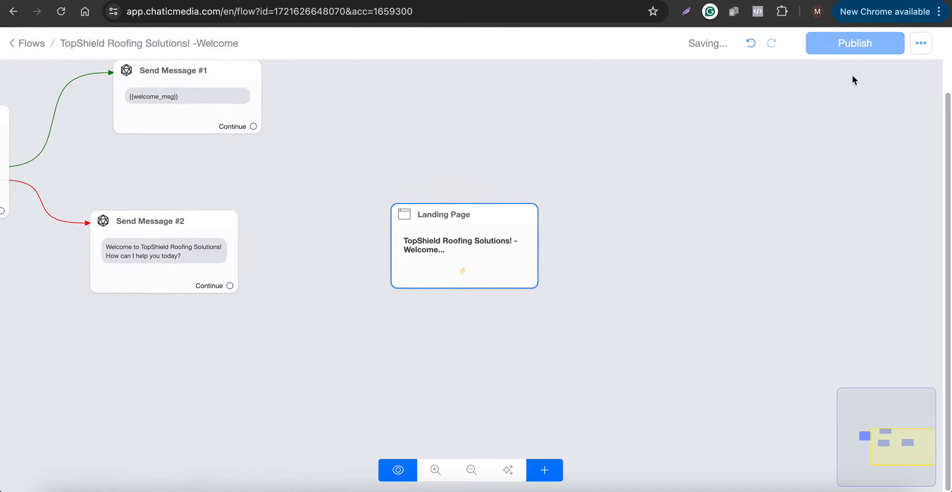
# Publish the TopShield Roofing Solutions! -Welcome flow and open the preview of its Landing Page block.
pyautogui.click(857, 49)
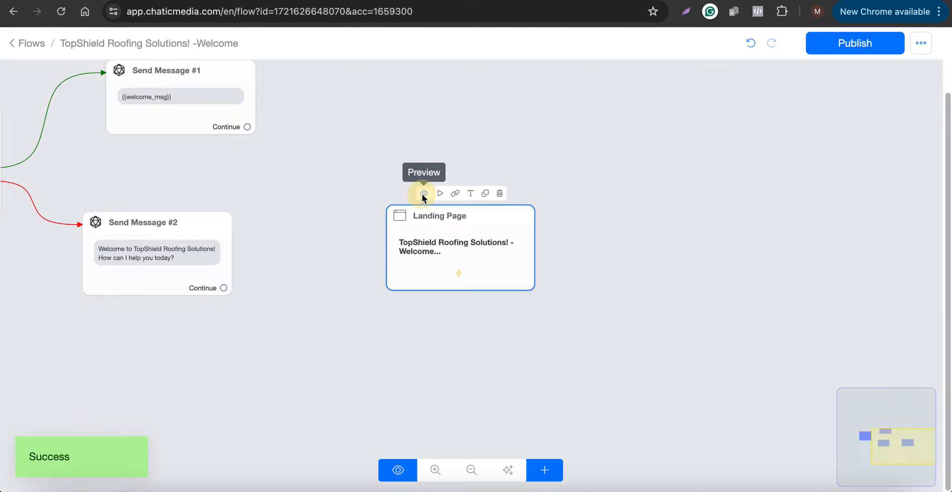
pyautogui.click(422, 195)
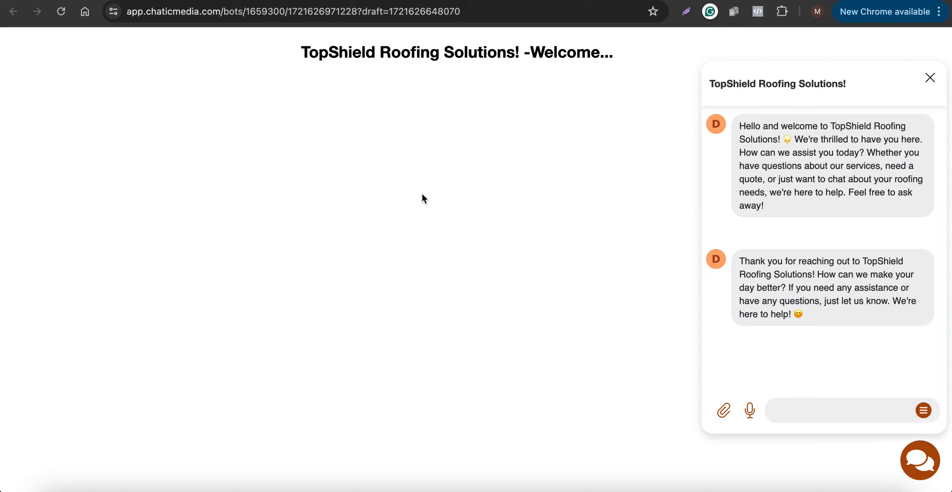
# Ask the auto-opened webchat "Where are you located?" and review the conversation.
pyautogui.click(835, 409)
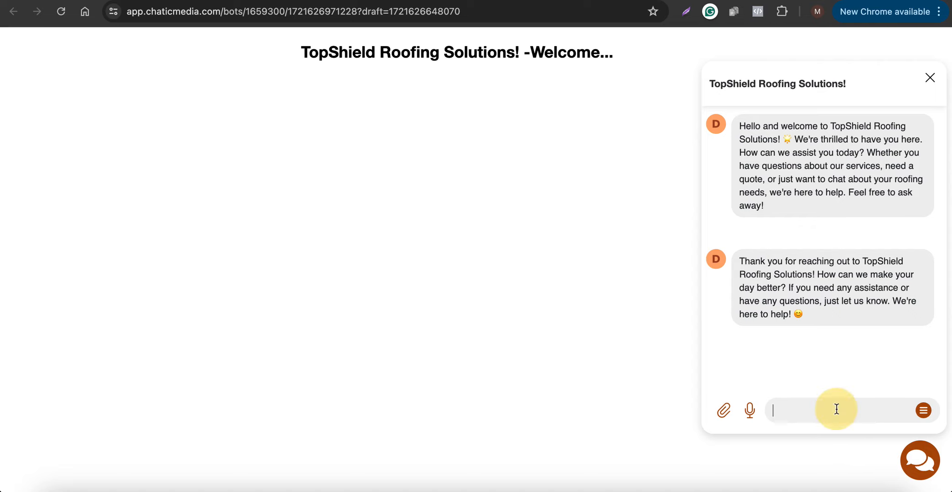
pyautogui.press('fn')
pyautogui.press('fn')
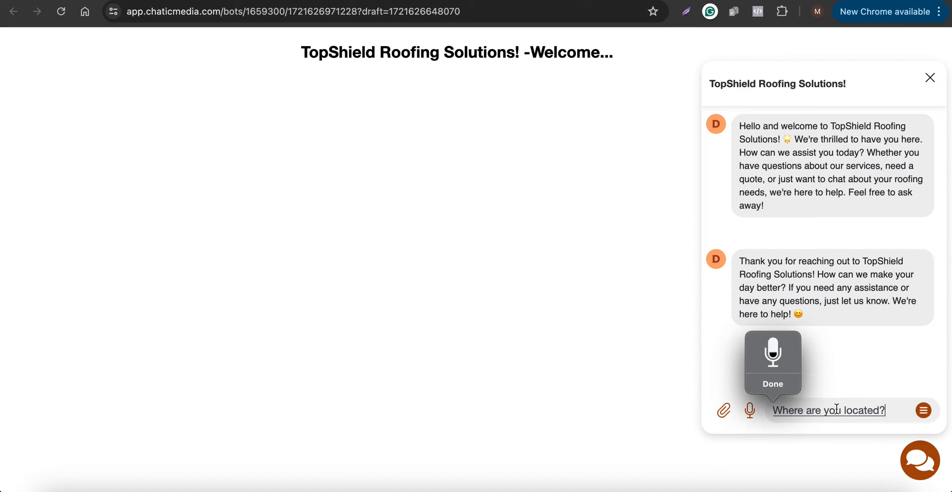
pyautogui.press('Return')
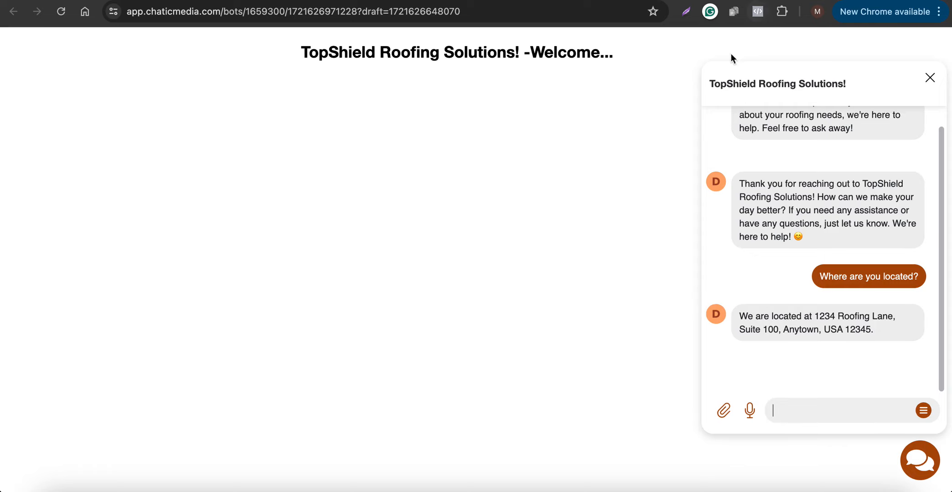
pyautogui.scroll(2, 753, 256)
pyautogui.scroll(-2, 757, 269)
# Copy the whole block of CSS customization examples from the WebChat Customizations article.
pyautogui.click(416, 6)
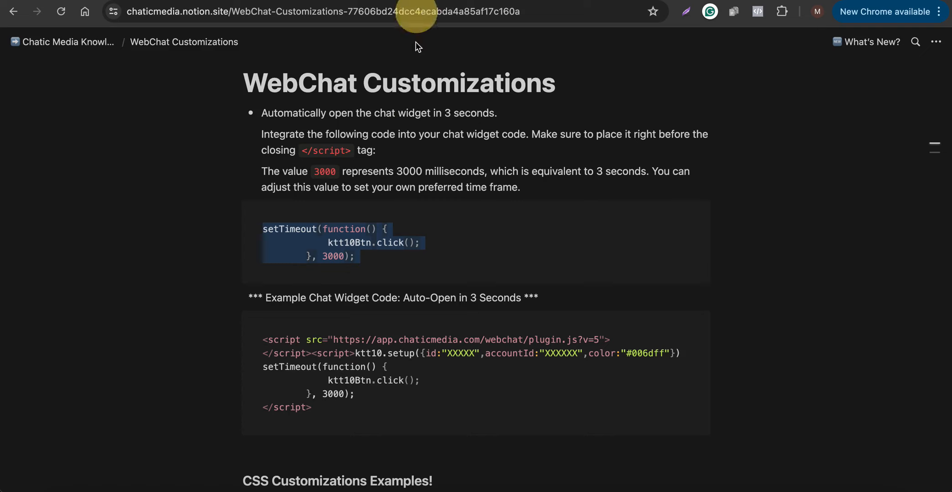
pyautogui.scroll(-1, 322, 391)
pyautogui.scroll(-15, 323, 391)
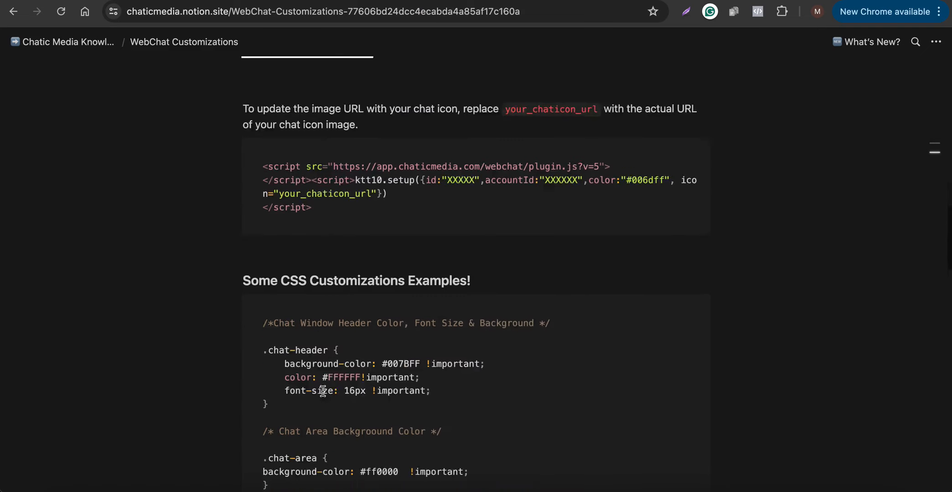
pyautogui.scroll(-1, 323, 391)
pyautogui.moveTo(279, 303); pyautogui.dragTo(269, 244)
pyautogui.click(686, 206)
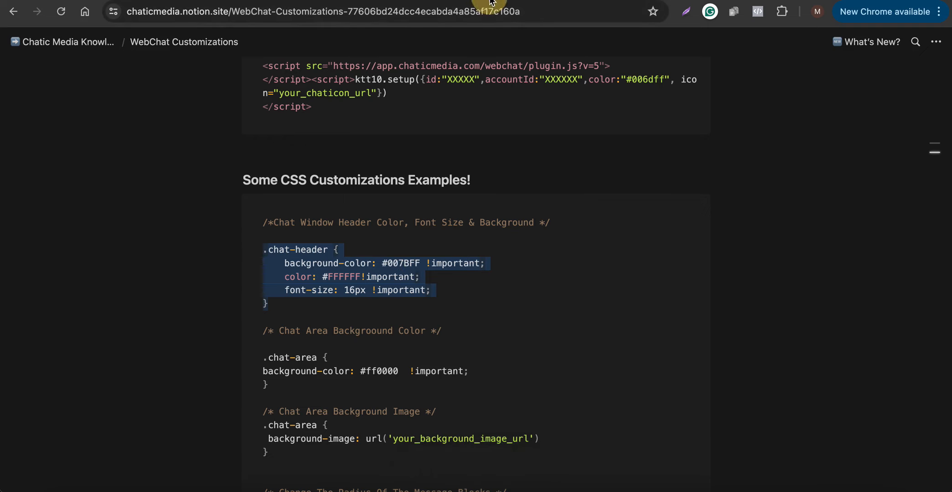
# Open the TopShield Roofing Solutions! webchat for editing and expand its extra options to the custom CSS section.
pyautogui.hotkey('ctrl', 'Tab')
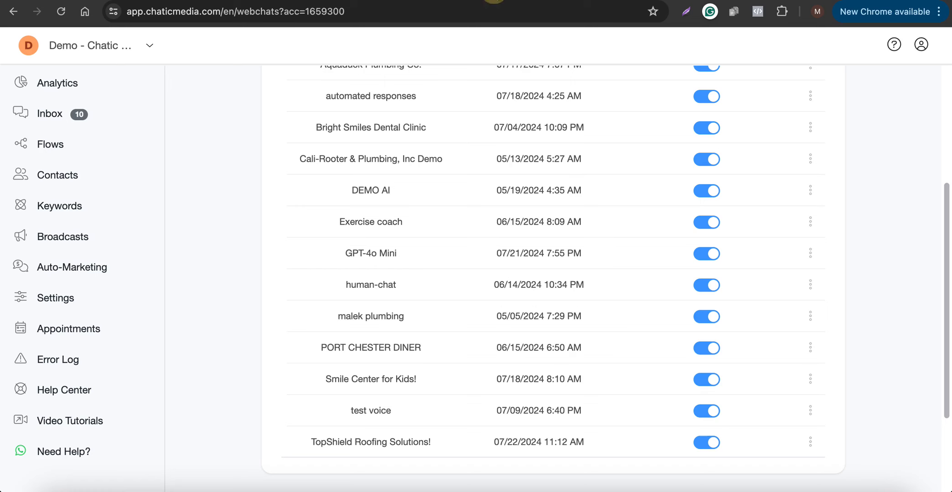
pyautogui.click(391, 448)
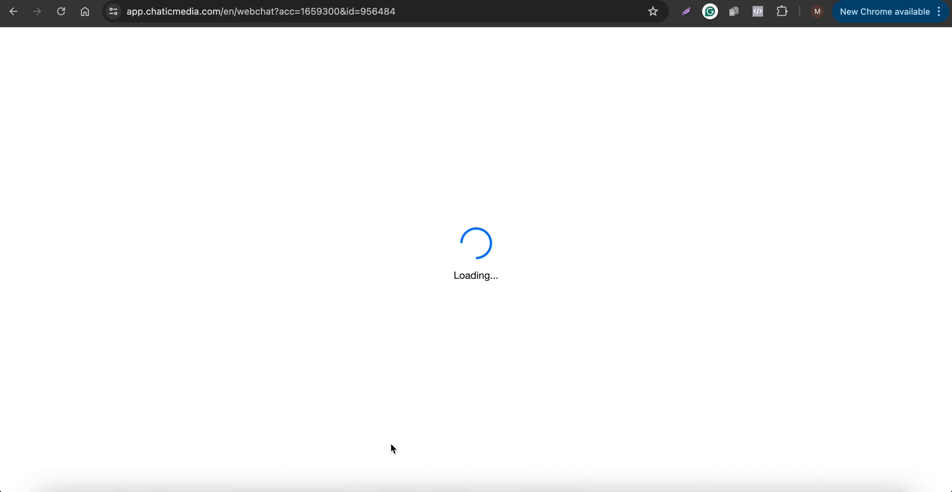
pyautogui.scroll(-7, 389, 448)
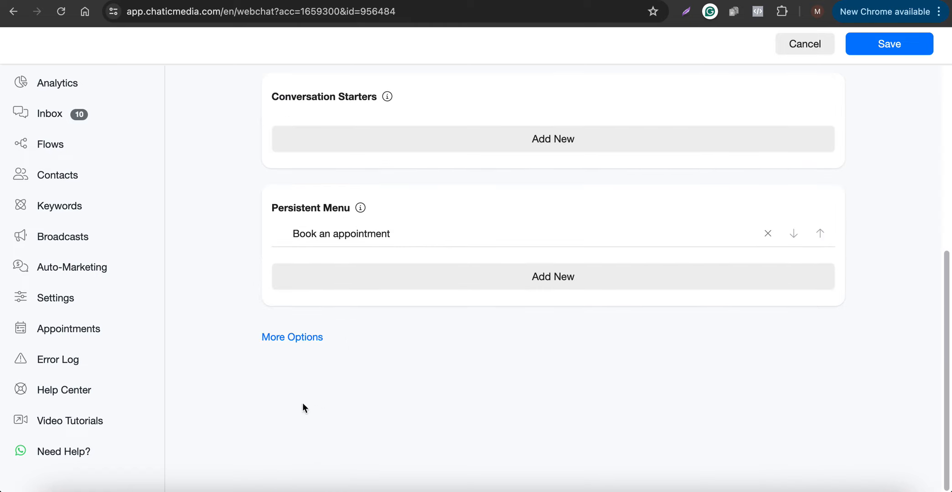
pyautogui.click(296, 340)
pyautogui.click(320, 321)
pyautogui.click(320, 360)
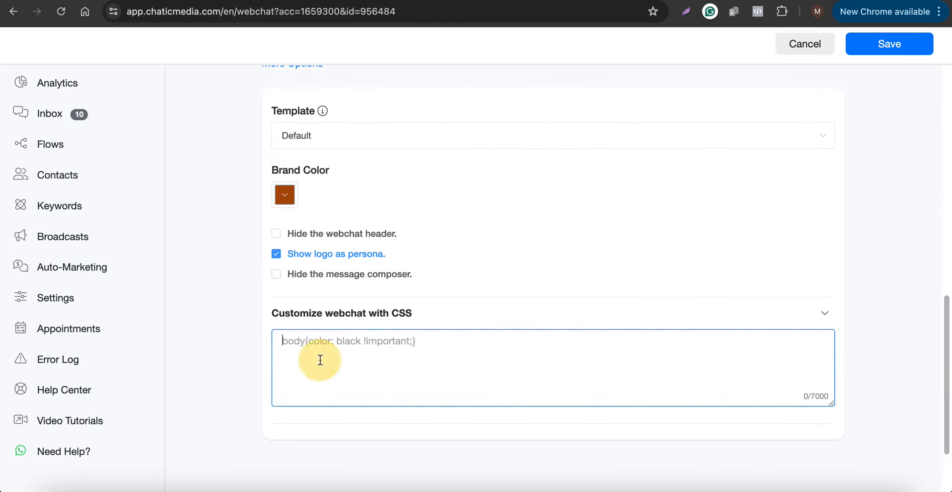
pyautogui.hotkey('ctrl', 'v')
pyautogui.scroll(10, 369, 369)
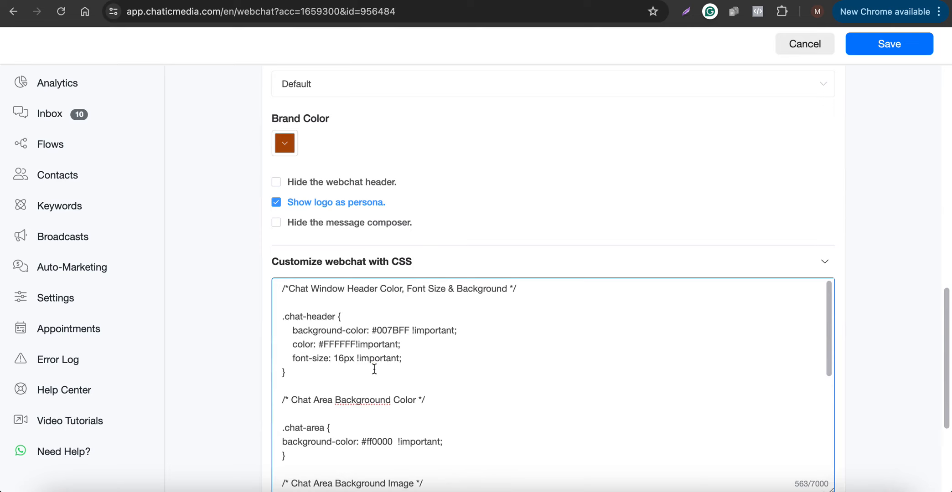
pyautogui.hotkey('ctrl', 'a')
pyautogui.press('BackSpace')
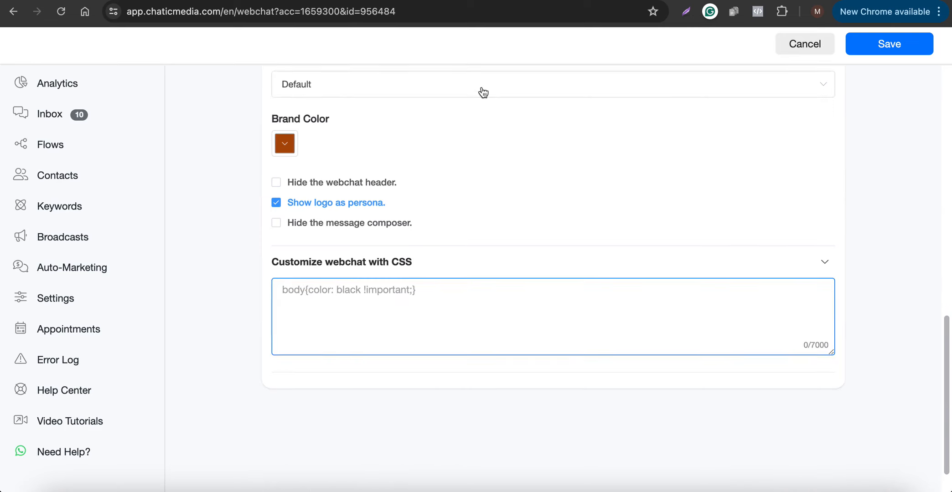
# Copy only the .chat-header rule from the article's CSS examples into the webchat's custom CSS.
pyautogui.hotkey('ctrl', 'Tab')
pyautogui.scroll(-2, 370, 305)
pyautogui.moveTo(268, 223); pyautogui.dragTo(257, 164)
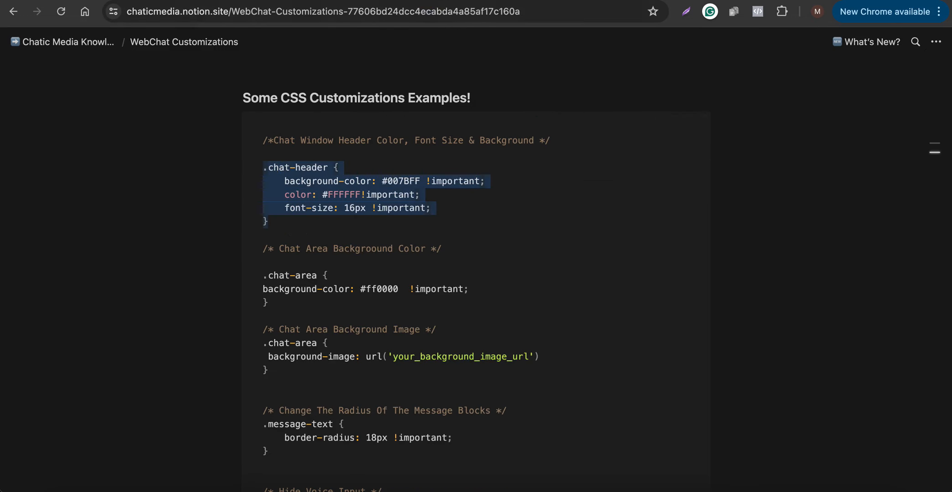
pyautogui.hotkey('ctrl', 'shift', 'Tab')
pyautogui.click(411, 335)
pyautogui.hotkey('ctrl', 'v')
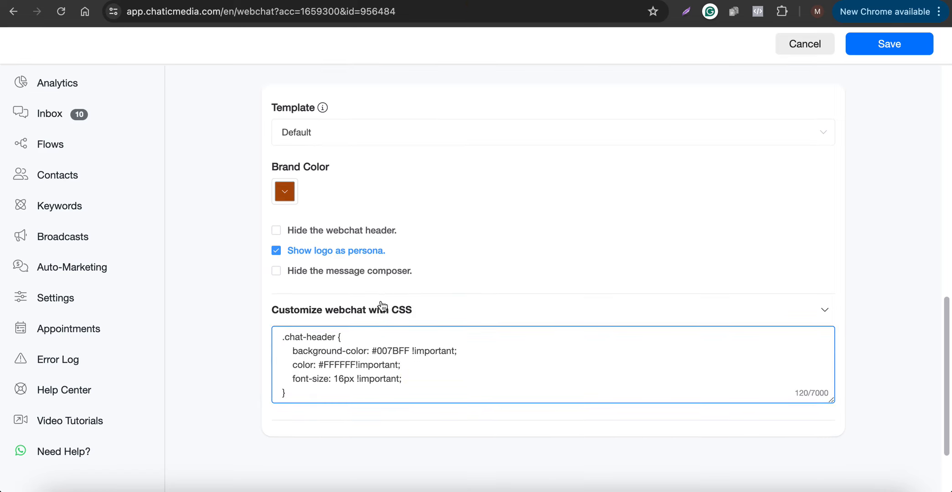
# Copy the brand color's hex code and set the .chat-header background-color to #AE4E0A with a single hash sign.
pyautogui.scroll(1, 392, 303)
pyautogui.click(284, 192)
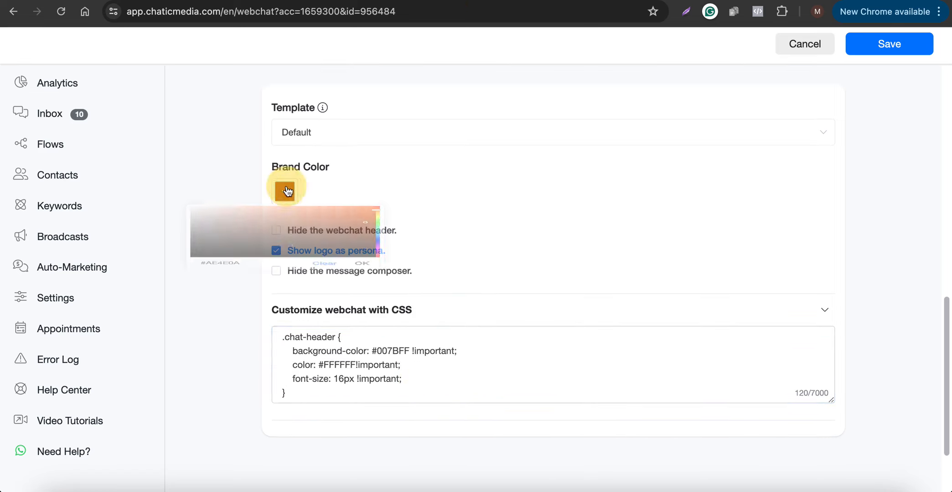
pyautogui.moveTo(240, 341); pyautogui.dragTo(160, 335)
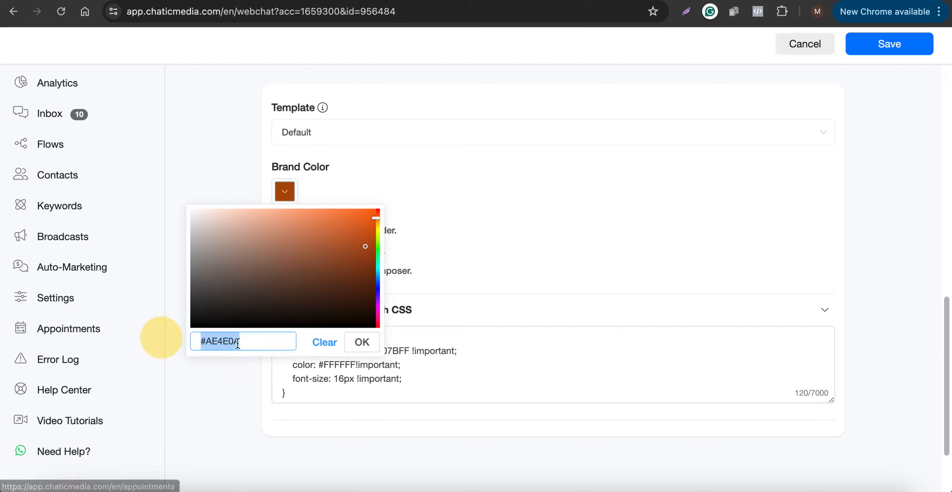
pyautogui.click(358, 348)
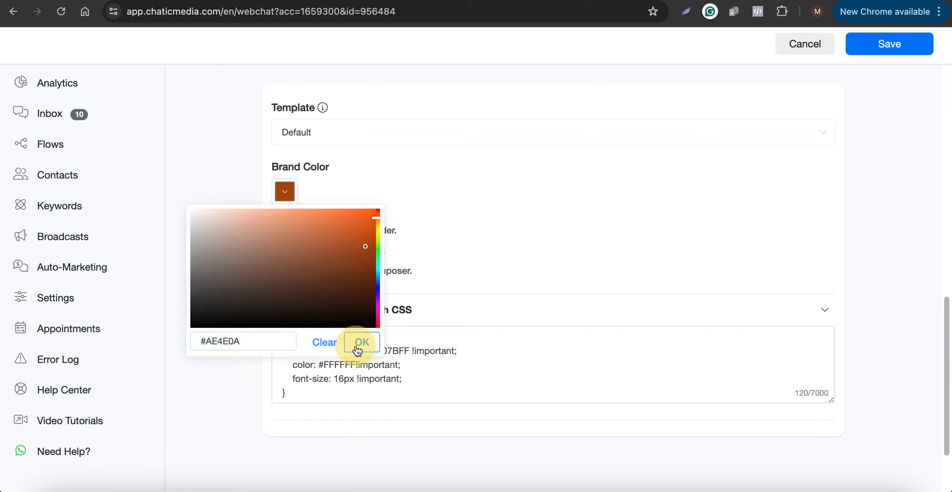
pyautogui.doubleClick(395, 351)
pyautogui.hotkey('ctrl', 'v')
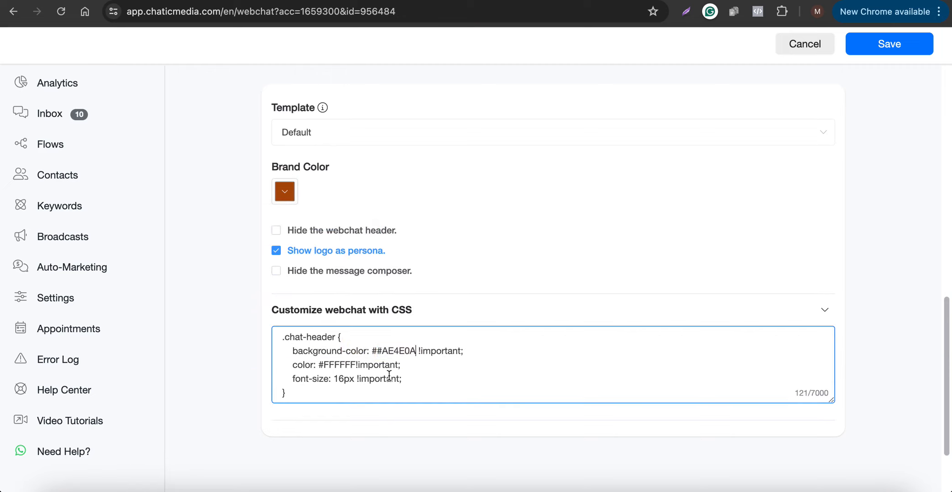
pyautogui.click(376, 352)
pyautogui.press('BackSpace')
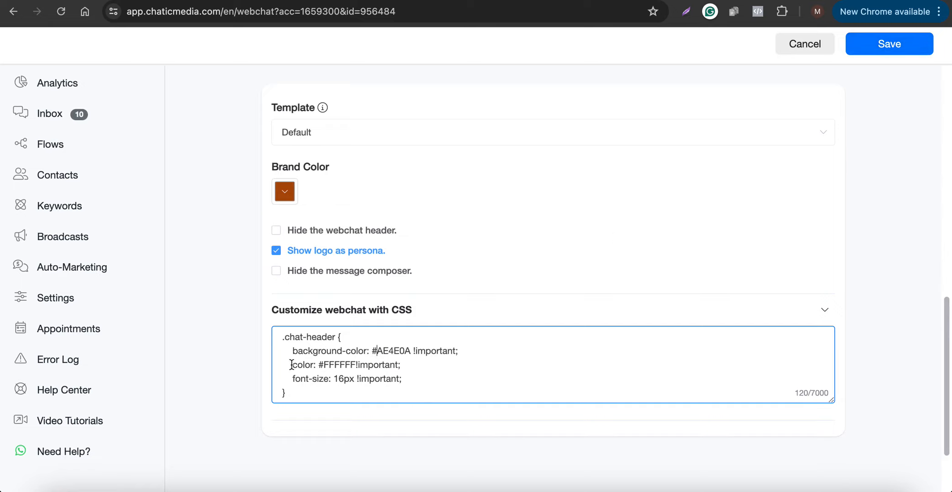
# Save the webchat with its custom header CSS and publish the welcome flow again.
pyautogui.moveTo(288, 364); pyautogui.dragTo(399, 364)
pyautogui.click(859, 48)
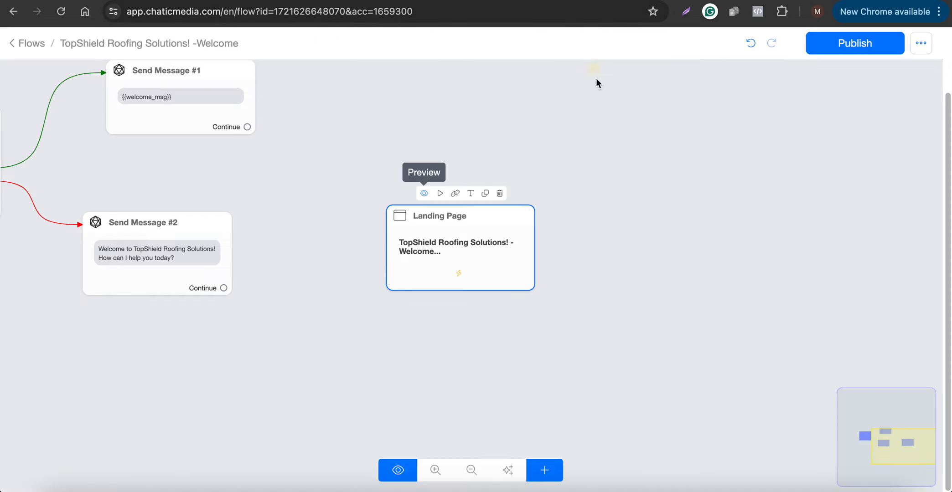
pyautogui.click(867, 43)
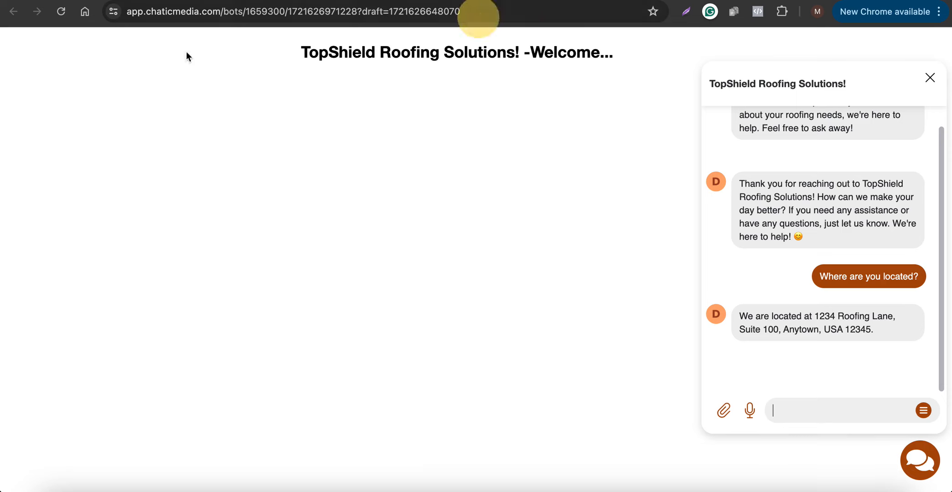
# Reload the landing page preview and examine the webchat's header styling and its open and close behavior.
pyautogui.click(60, 11)
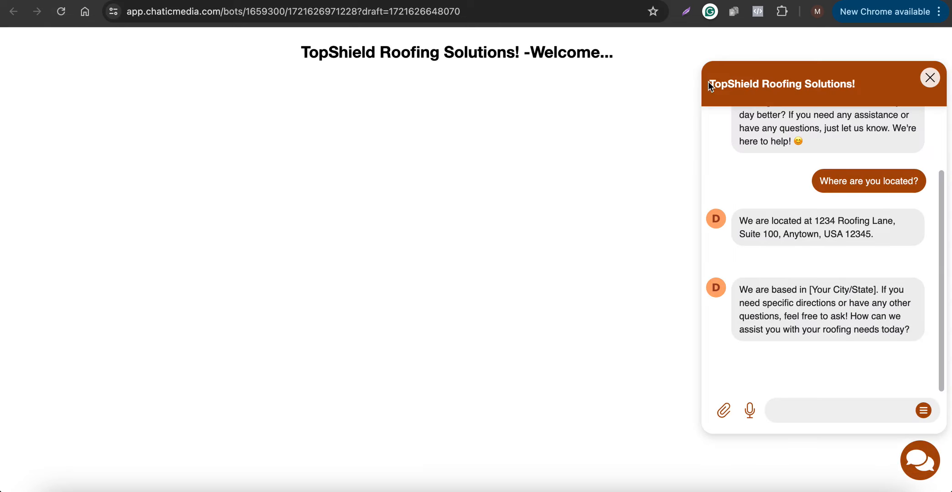
pyautogui.moveTo(708, 86); pyautogui.dragTo(874, 85)
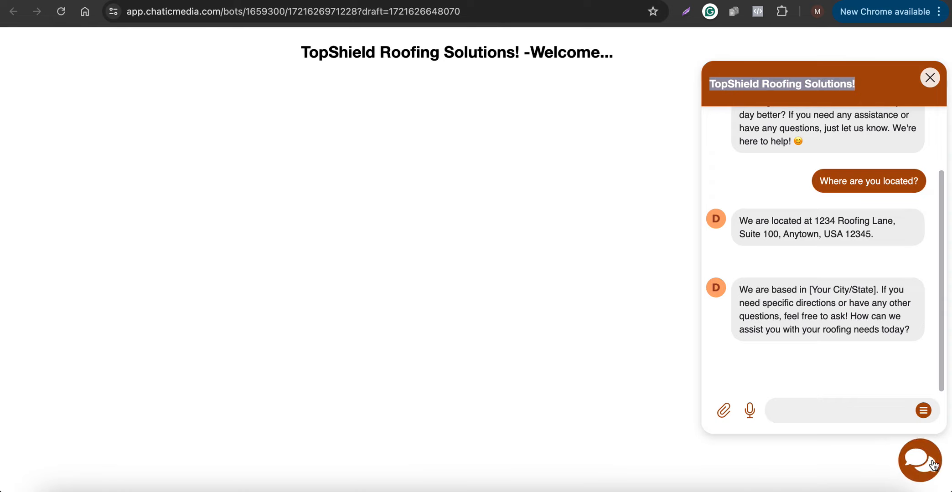
pyautogui.click(919, 459)
pyautogui.click(919, 459)
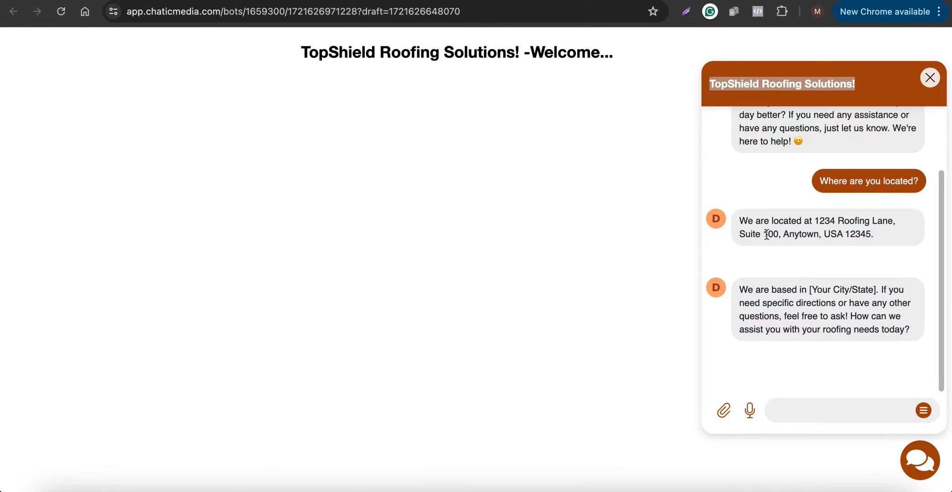
# Close the previewed chat widget and review the setTimeout auto-open snippet in the WebChat Customizations article.
pyautogui.scroll(2, 781, 271)
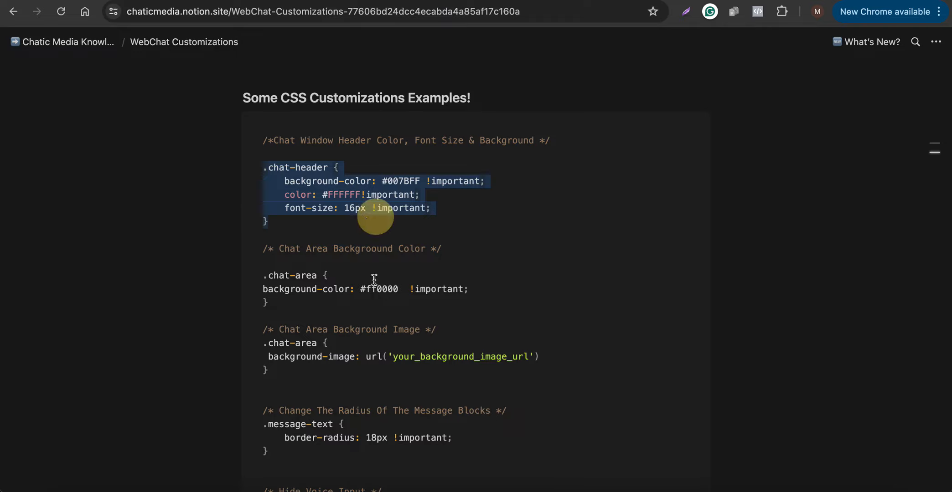
pyautogui.scroll(15, 374, 280)
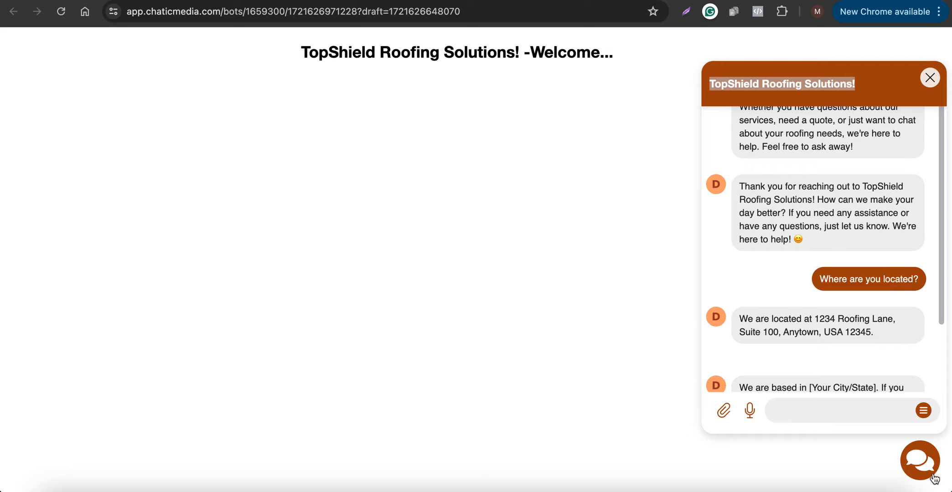
pyautogui.click(918, 463)
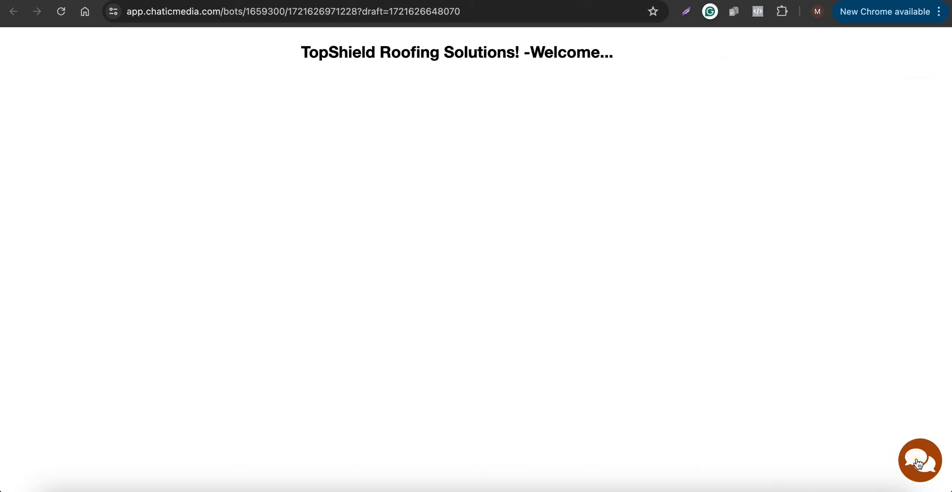
pyautogui.click(433, 0)
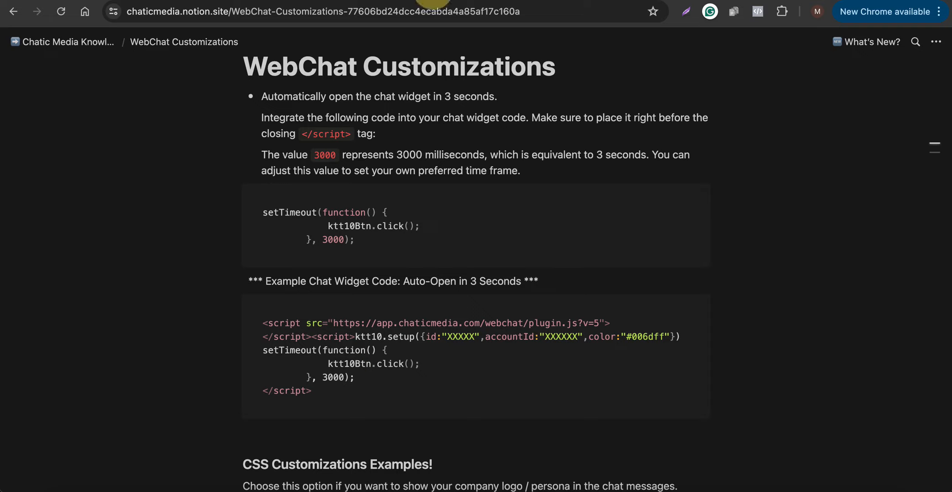
pyautogui.moveTo(360, 245); pyautogui.dragTo(271, 203)
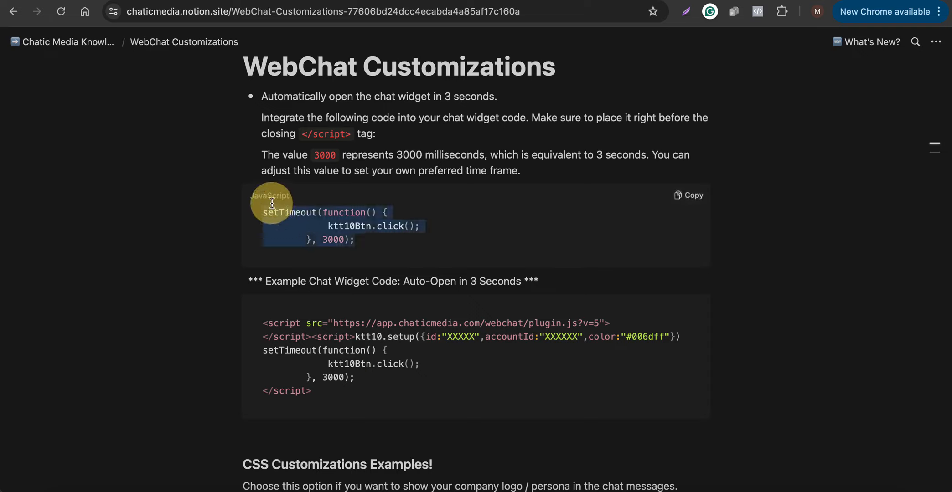
# Return to the landing page preview, reopen the webchat and look through the latest replies down to the message field.
pyautogui.click(496, 0)
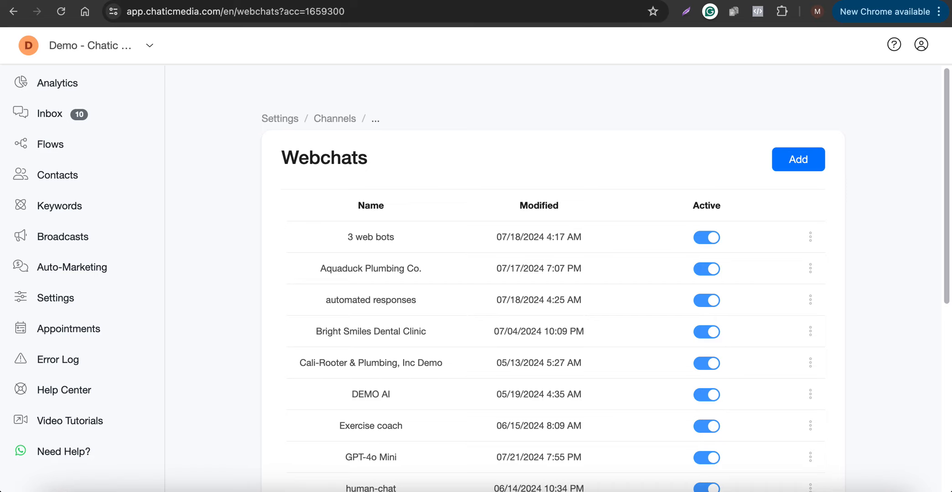
pyautogui.click(545, 1)
pyautogui.click(604, 0)
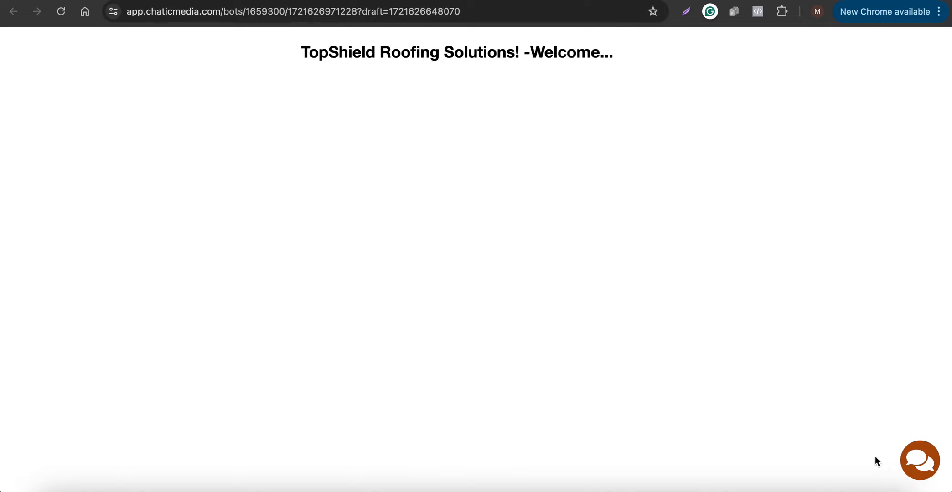
pyautogui.click(910, 455)
pyautogui.scroll(-3, 826, 346)
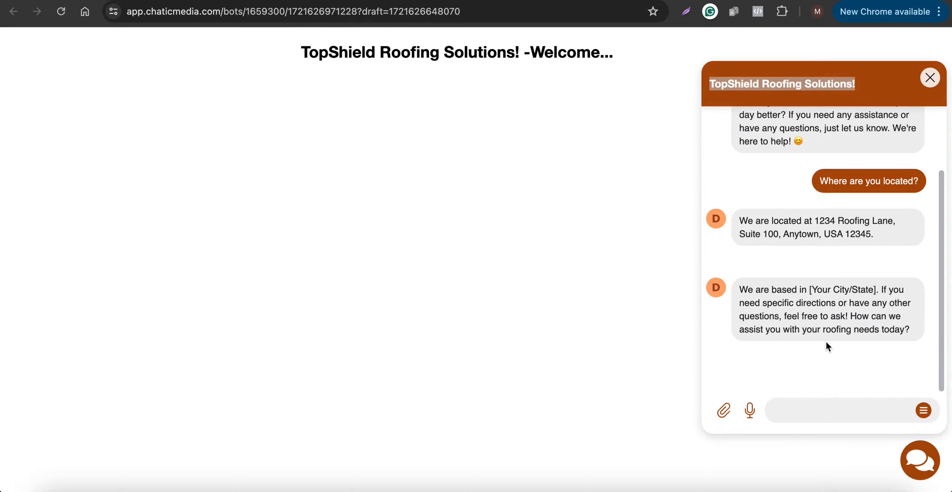
pyautogui.click(810, 408)
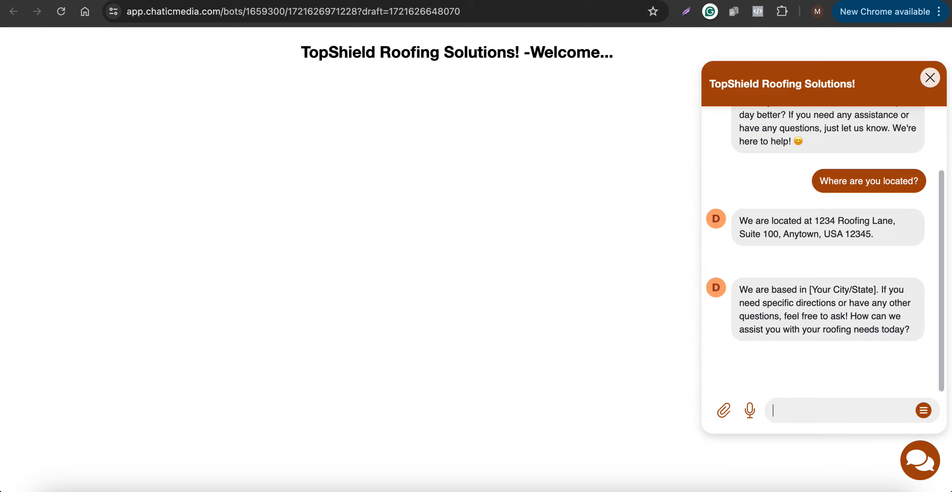
# Ask the webchat "How can he sign up for the newsletter?".
pyautogui.press('fn')
pyautogui.press('fn')
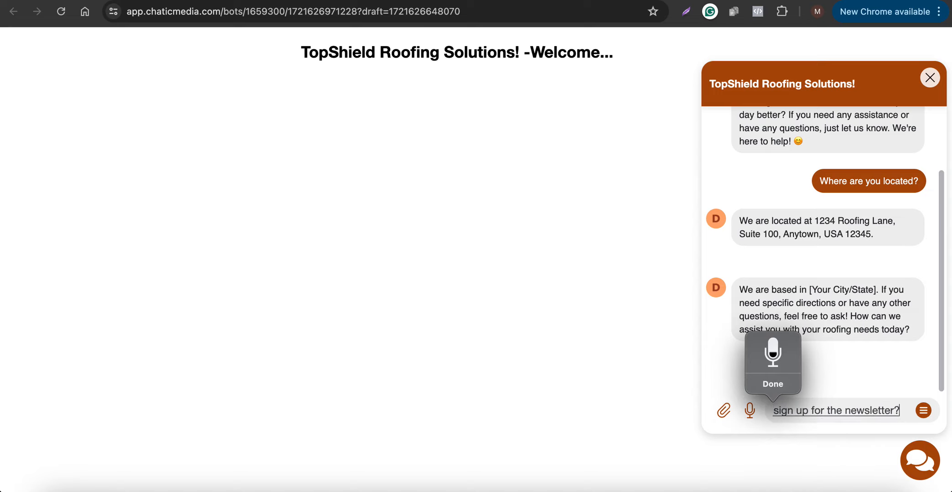
pyautogui.press('Return')
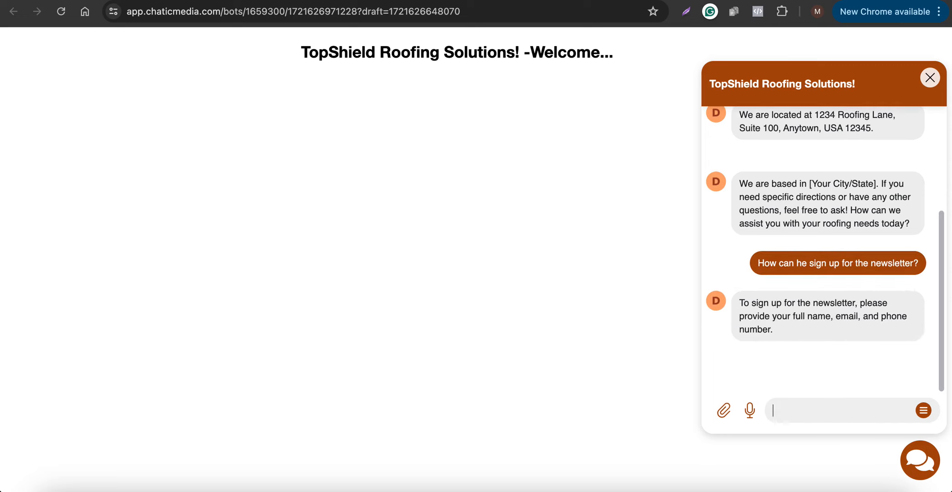
# Correct and send a webchat reply that gives the customer's email address for the newsletter sign-up.
pyautogui.press('fn')
pyautogui.press('fn')
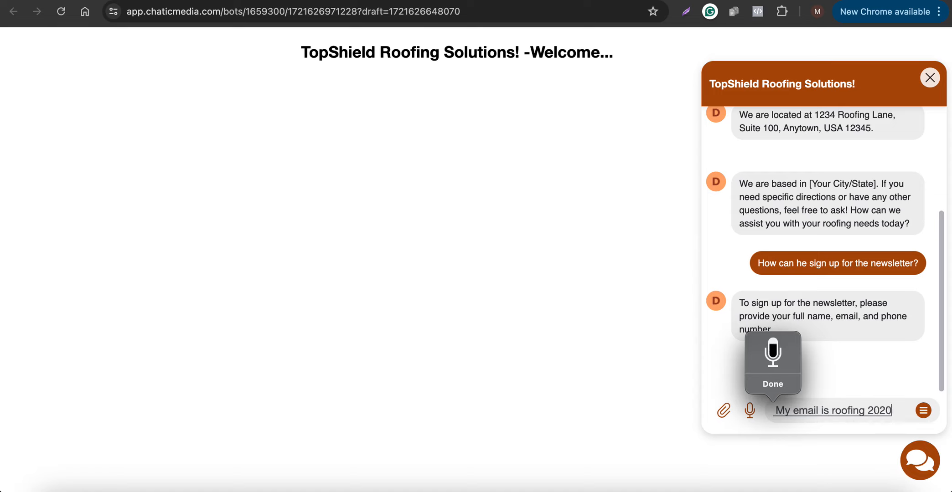
pyautogui.click(905, 409)
pyautogui.click(813, 413)
pyautogui.press('BackSpace')
pyautogui.press('Return')
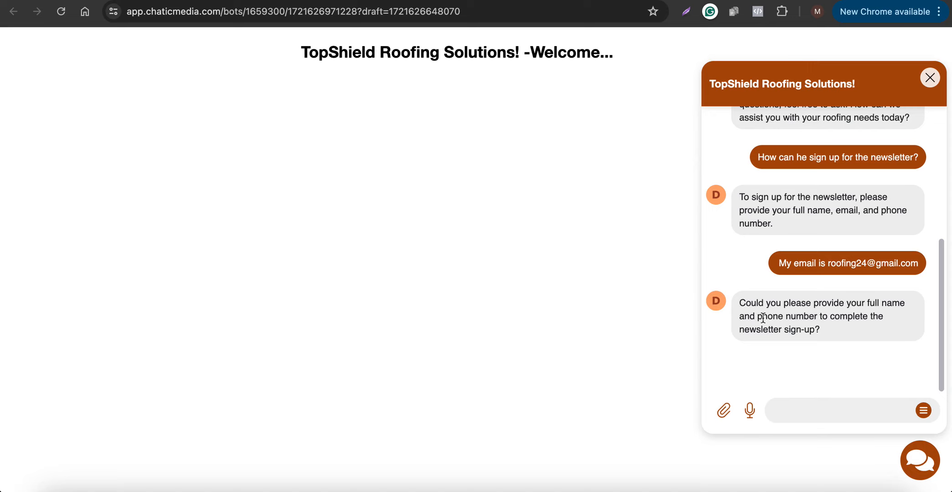
# Look back through the chat replies and send the question "Do you have feet providing tile roofs?".
pyautogui.doubleClick(690, 283)
pyautogui.click(788, 279)
pyautogui.scroll(10, 828, 319)
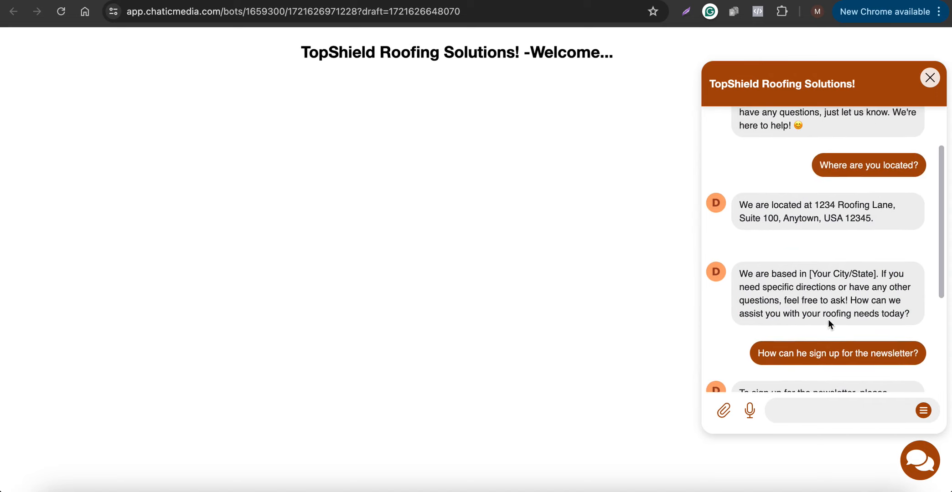
pyautogui.scroll(-10, 828, 319)
pyautogui.click(780, 416)
pyautogui.press('F5')
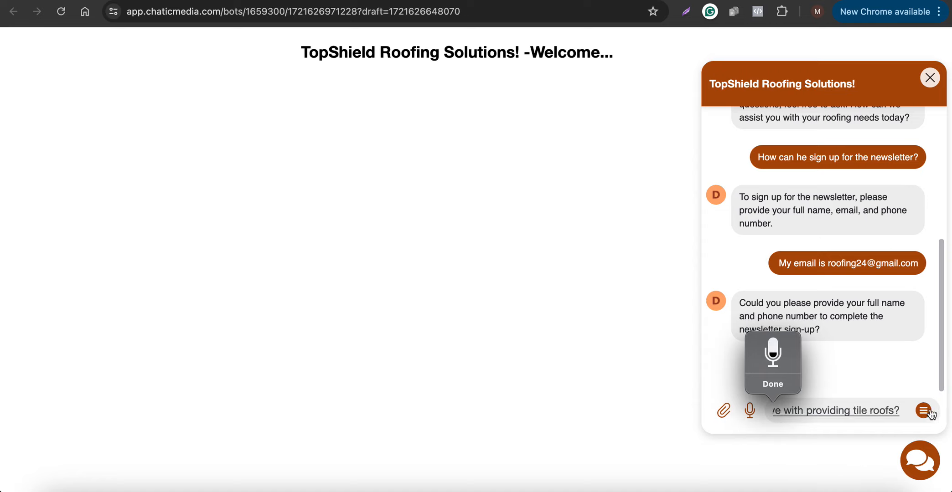
pyautogui.press('Return')
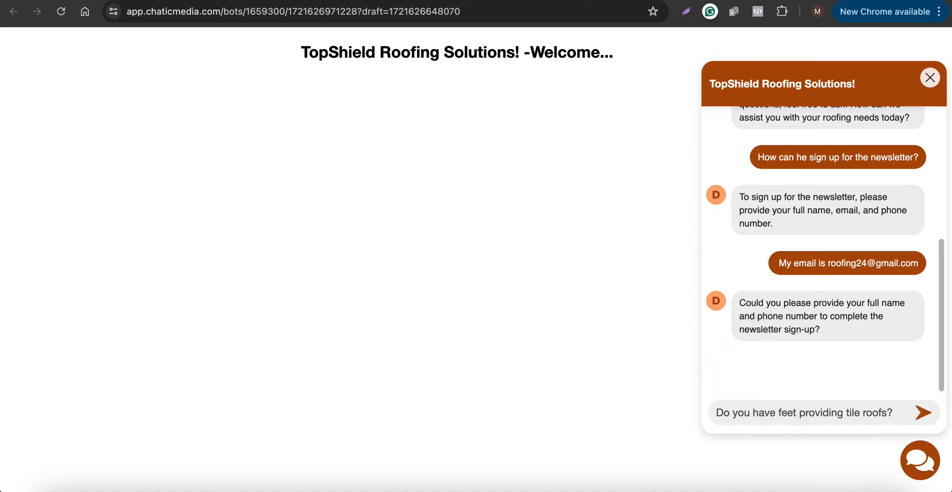
pyautogui.press('Return')
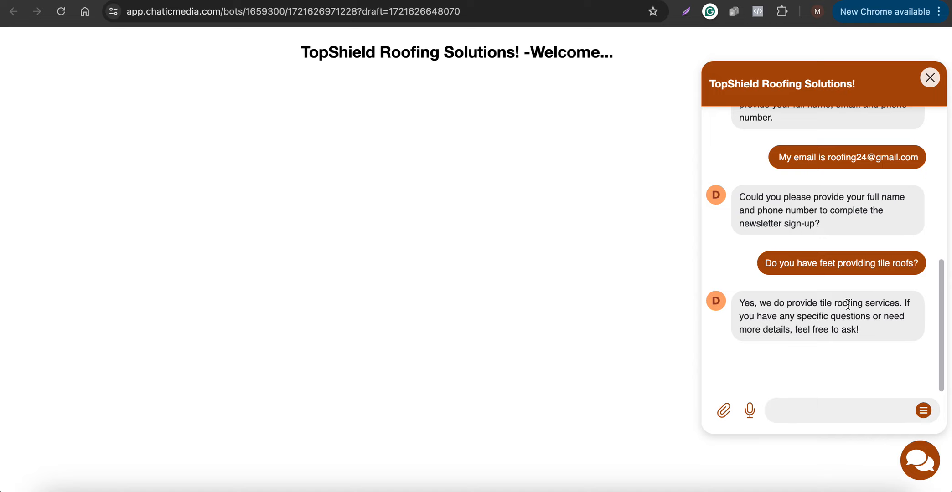
# Send "Let's continue" and reply "I am not interested in signing up for the newsletter at the moment. I will tell you later.".
pyautogui.press('F5')
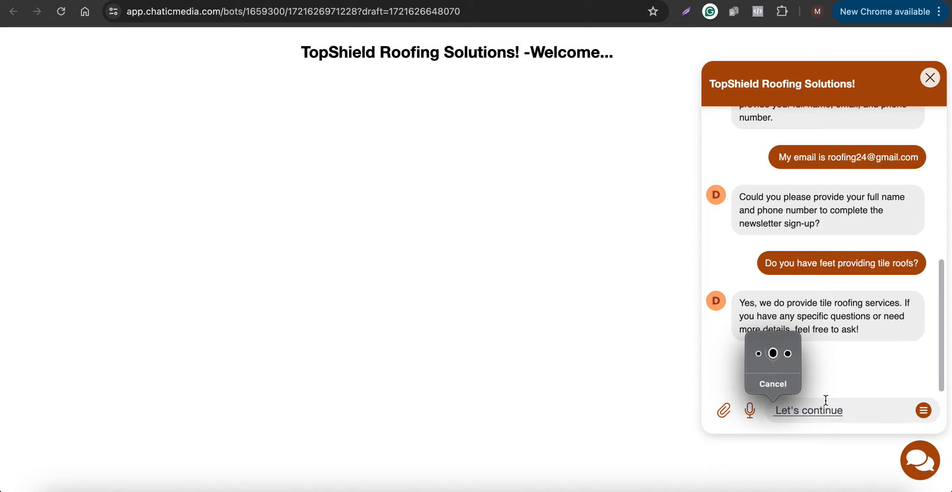
pyautogui.press('Return')
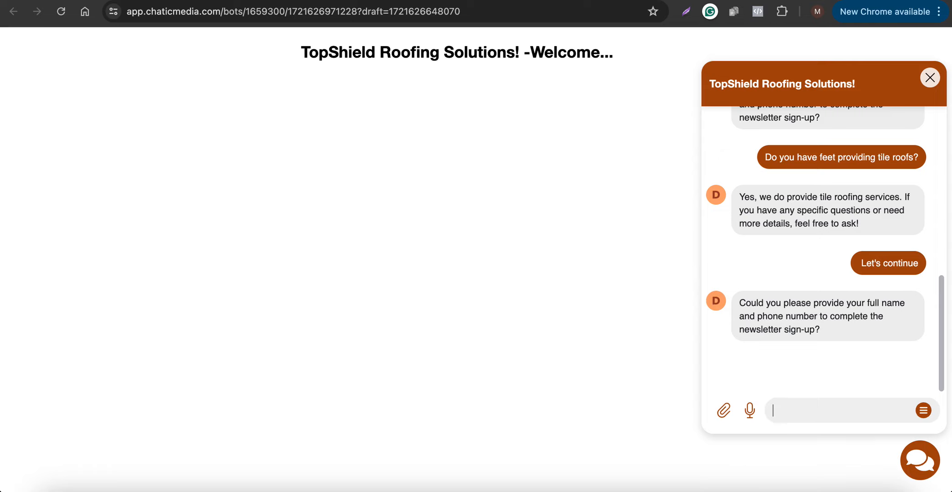
pyautogui.press('fn')
pyautogui.press('fn')
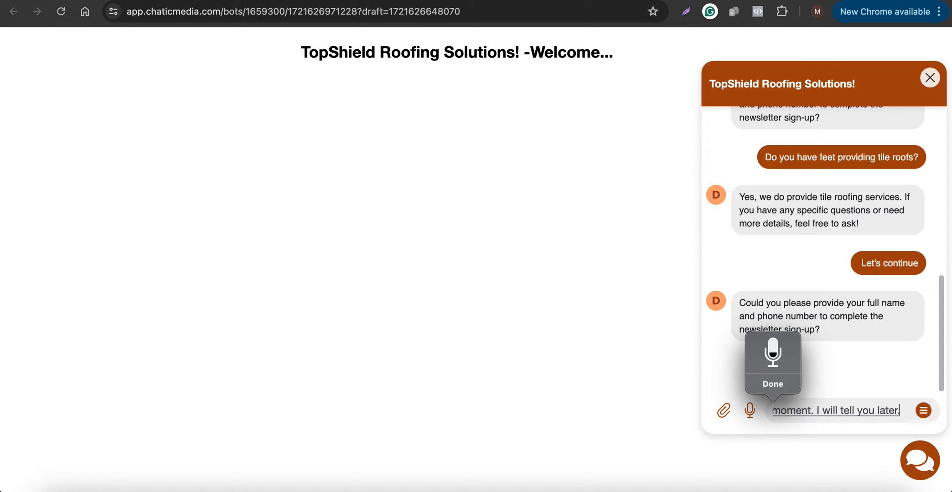
pyautogui.press('Return')
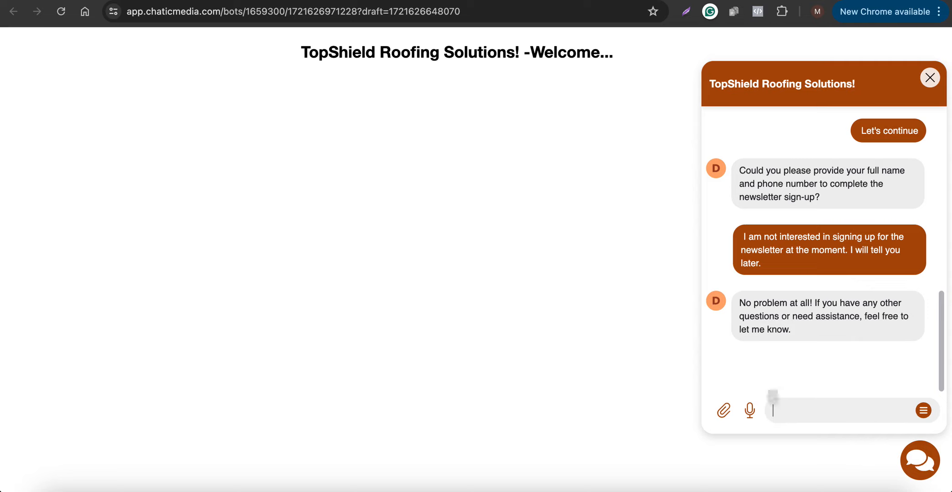
# Ask the webchat which details the newsletter sign-up needs, and reply with the customer's name and phone number.
pyautogui.press('F5')
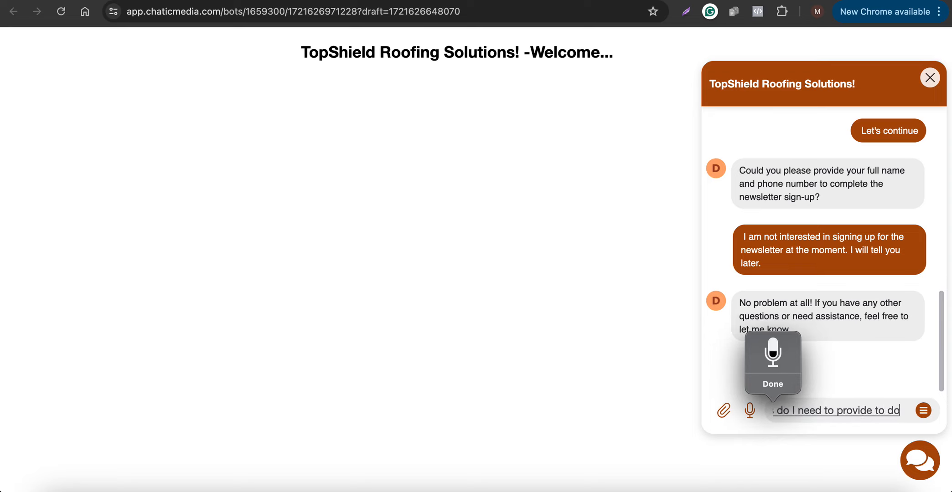
pyautogui.press('Return')
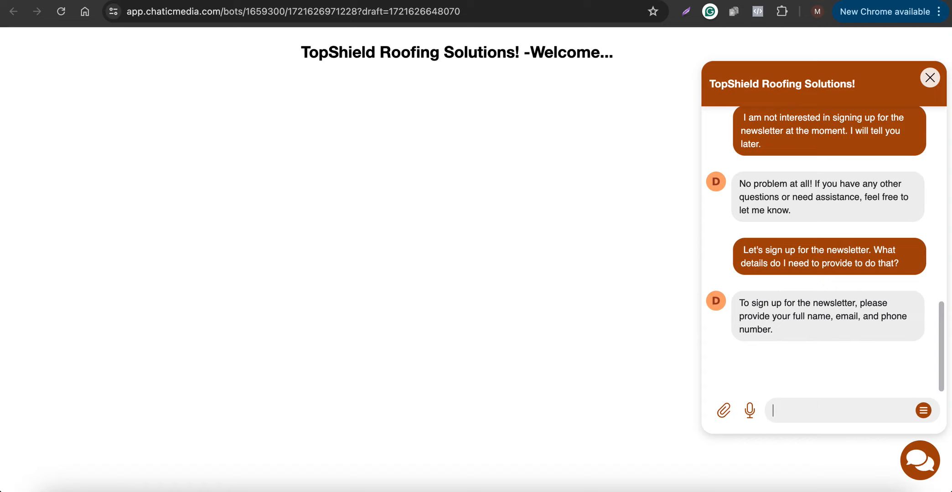
pyautogui.press('F5')
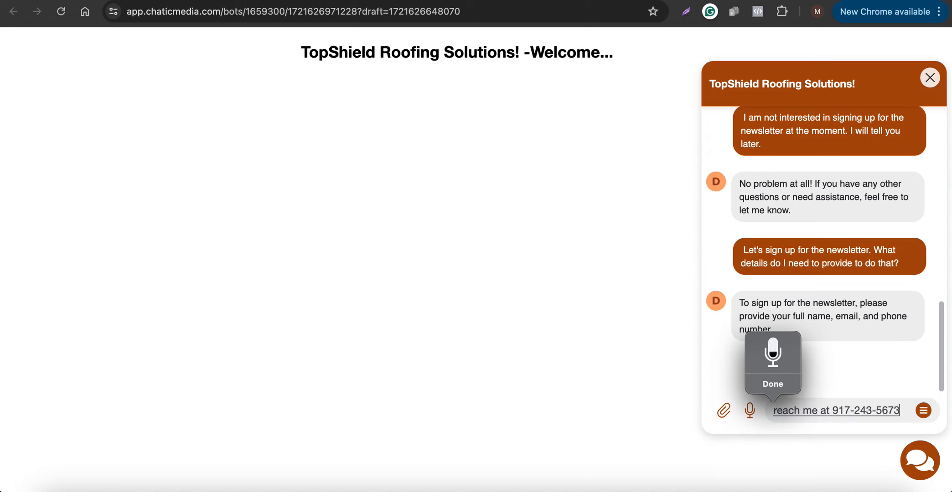
pyautogui.press('Return')
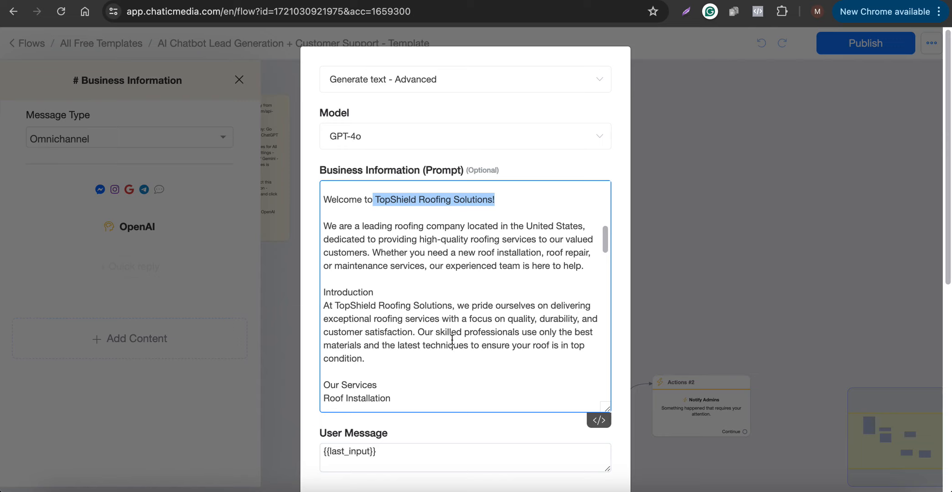
# Review the services section of the Business Information prompt in the flow's OpenAI action.
pyautogui.scroll(1, 452, 340)
pyautogui.scroll(-10, 452, 340)
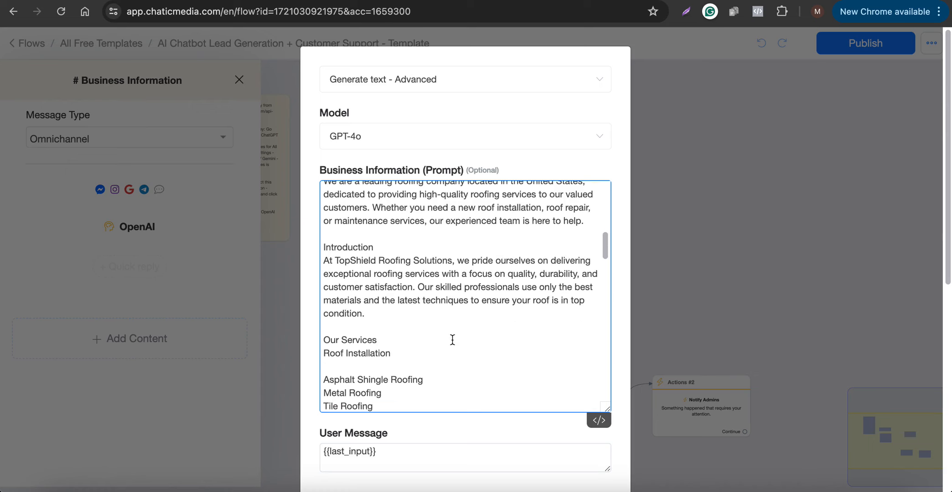
pyautogui.scroll(-10, 452, 340)
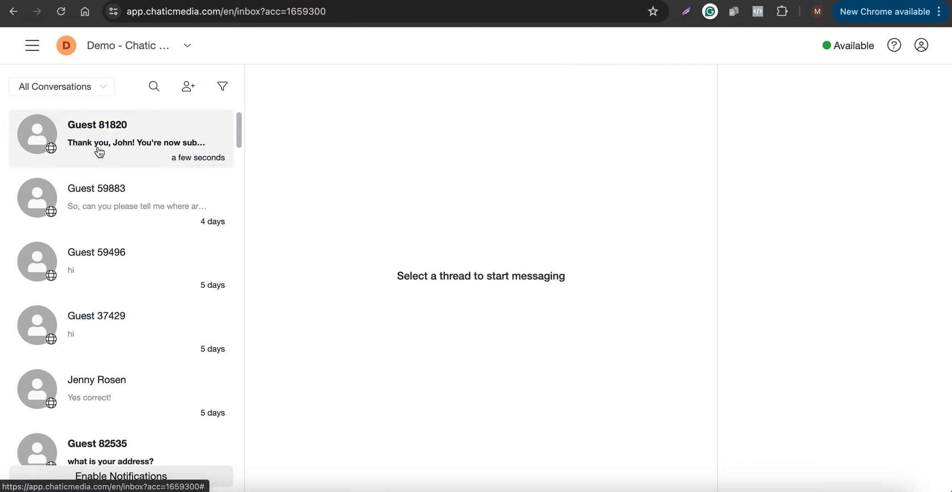
# Open the newest guest conversation in the inbox and reload the page to check the captured contact details.
pyautogui.click(97, 147)
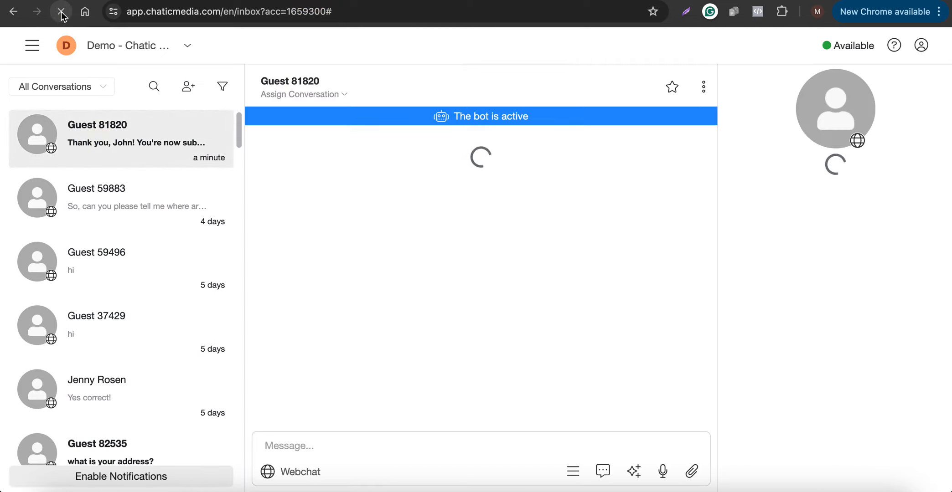
pyautogui.click(61, 12)
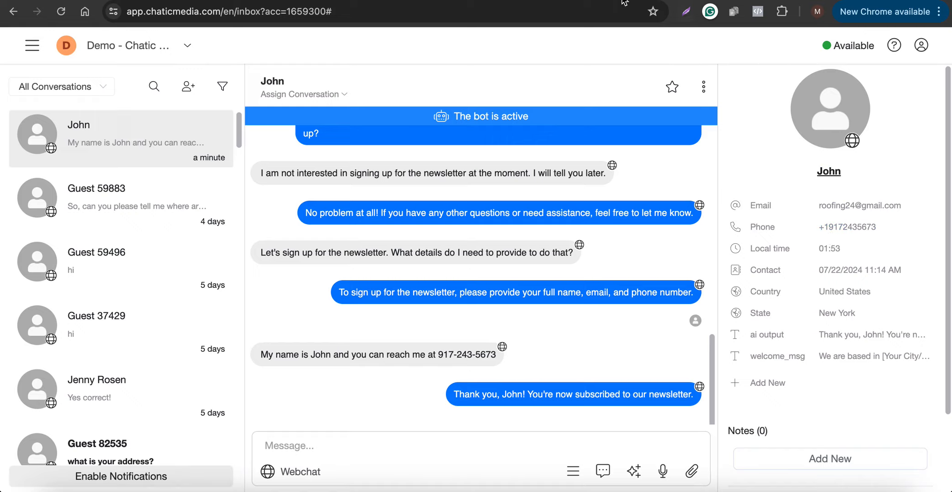
# Return to the landing page preview, tell the webchat the mobile was lost, and ask which phone number is on file.
pyautogui.click(550, 1)
pyautogui.click(625, 2)
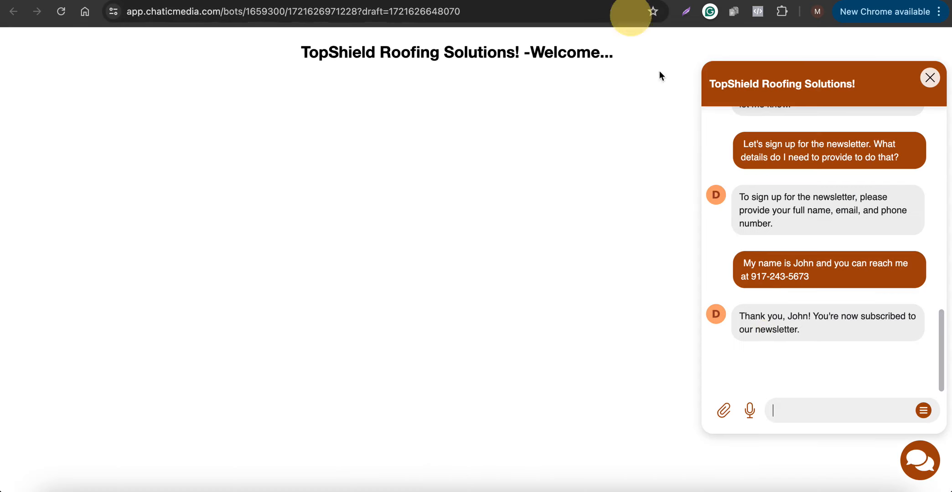
pyautogui.press('F5')
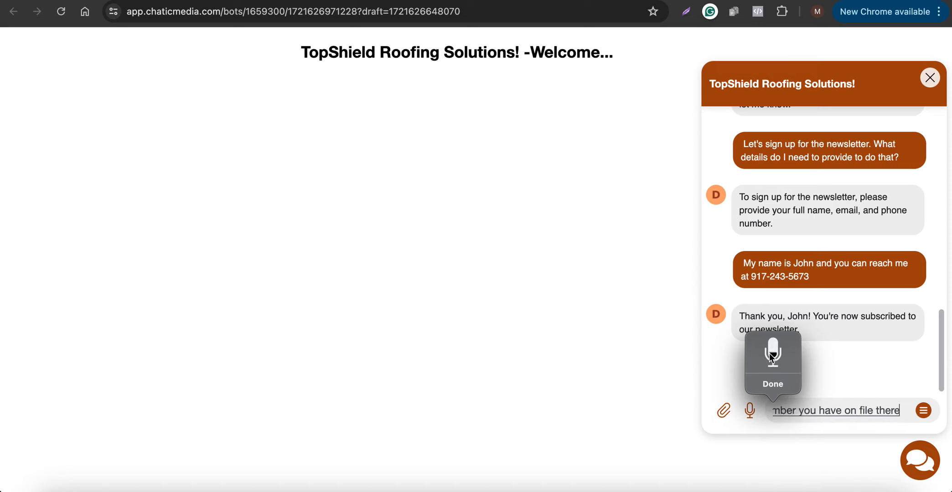
pyautogui.press('Return')
pyautogui.press('Return')
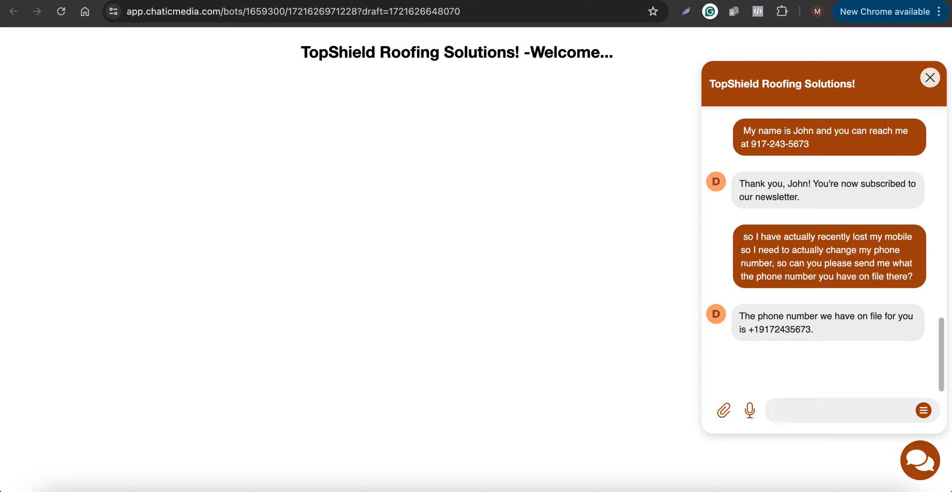
# Draft a webchat reply saying the phone number's last digits have been changed to 88, and check its wording.
pyautogui.press('F5')
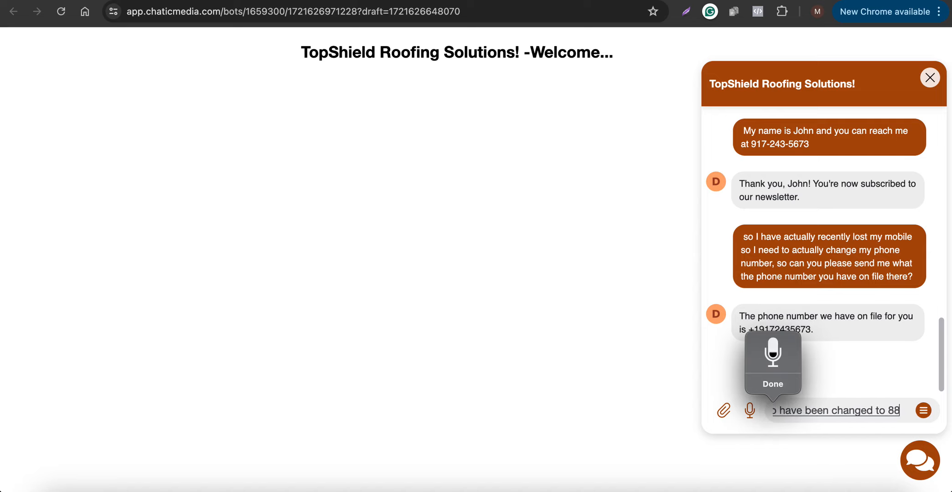
pyautogui.press('Escape')
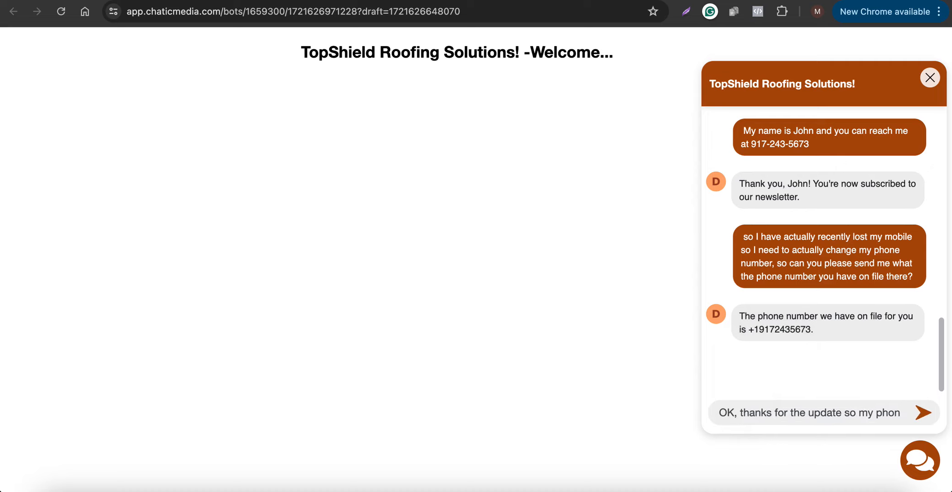
pyautogui.click(834, 413)
pyautogui.hscroll(-2, 834, 415)
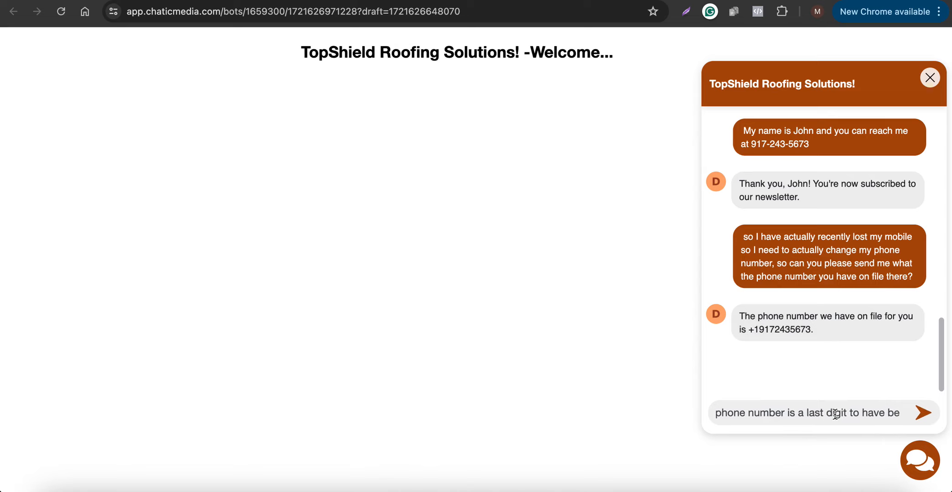
pyautogui.hscroll(-3, 843, 414)
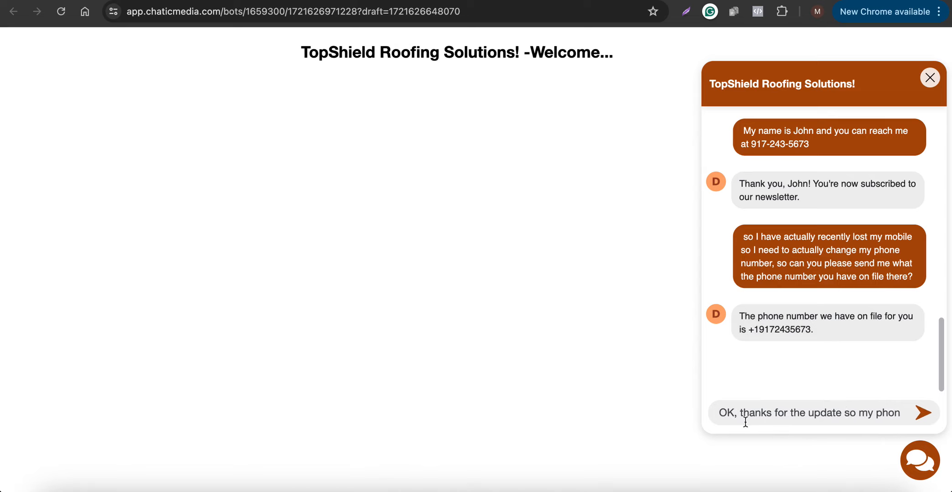
pyautogui.hscroll(5, 745, 420)
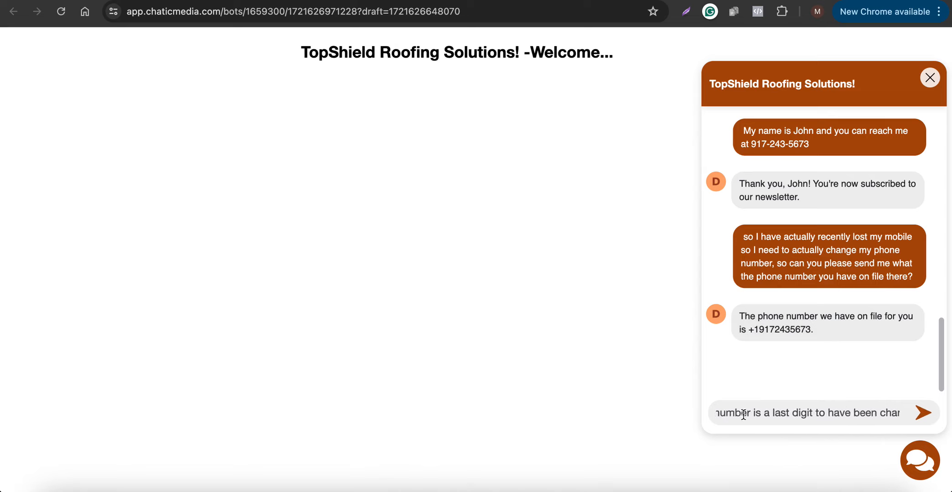
# Correct the draft's wording to "last digits have been changed to 88" and send it.
pyautogui.hscroll(1, 743, 415)
pyautogui.doubleClick(743, 414)
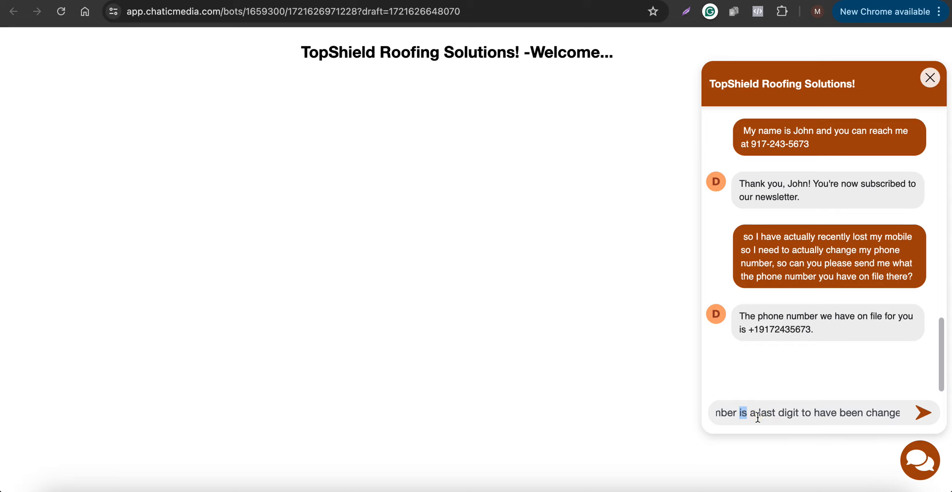
pyautogui.press('BackSpace')
pyautogui.press('BackSpace')
pyautogui.press('BackSpace')
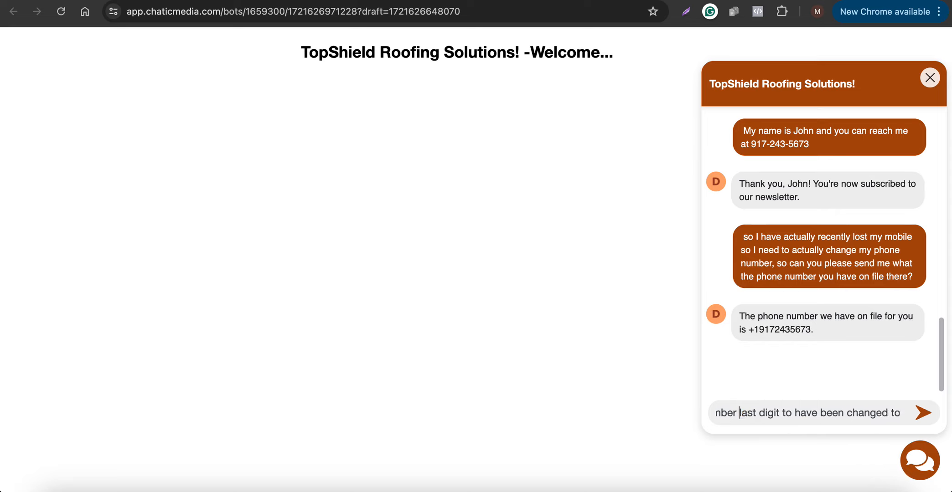
pyautogui.write('s')
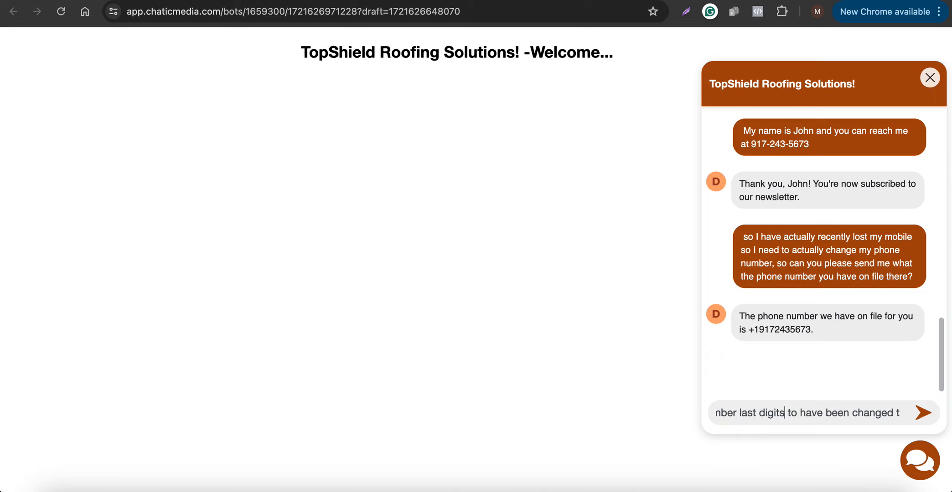
pyautogui.press('Delete')
pyautogui.press('Delete')
pyautogui.press('Delete')
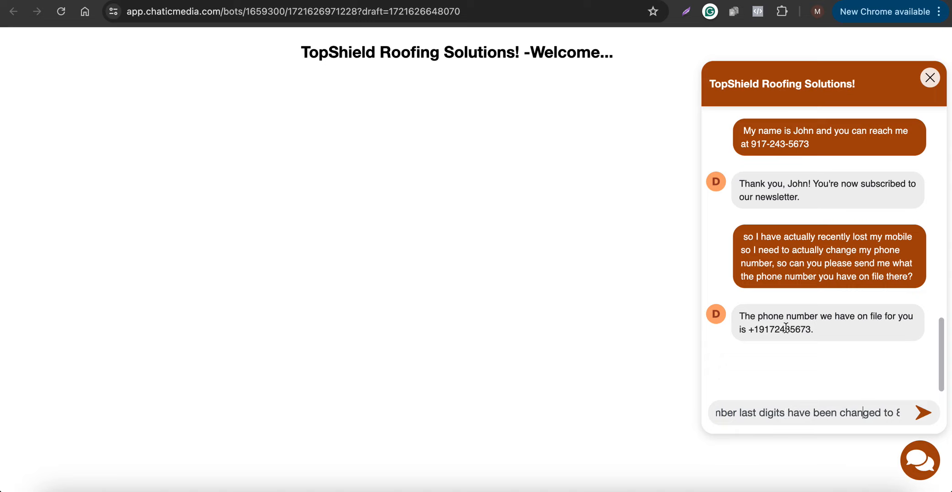
pyautogui.write('8')
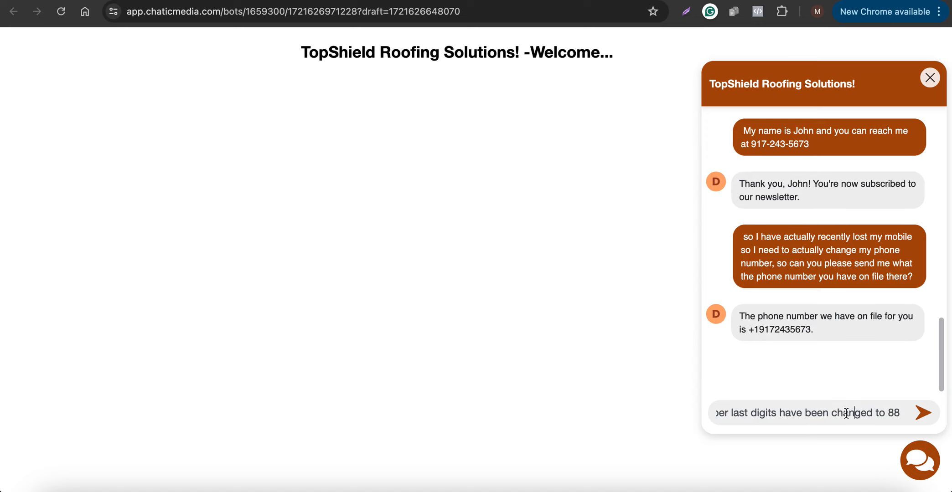
pyautogui.click(930, 417)
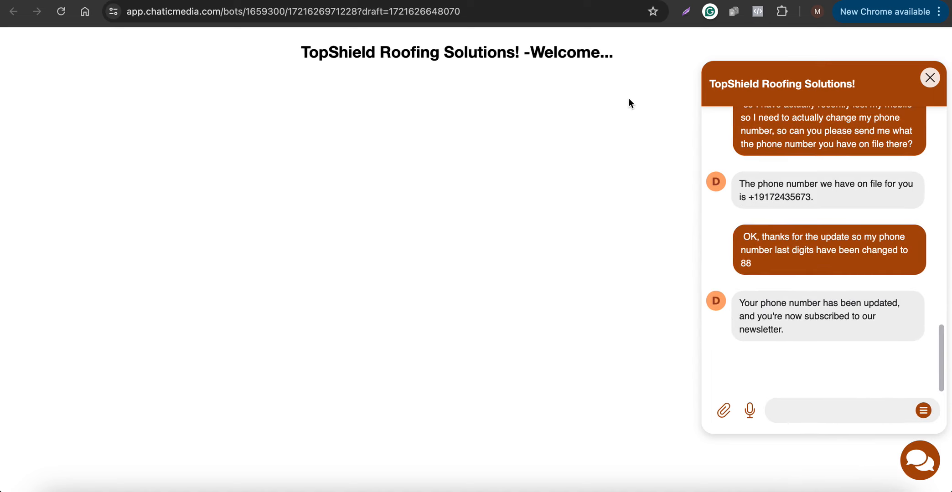
# Return to the inbox and reload the customer's conversation to check the phone field in the contact details.
pyautogui.click(321, 0)
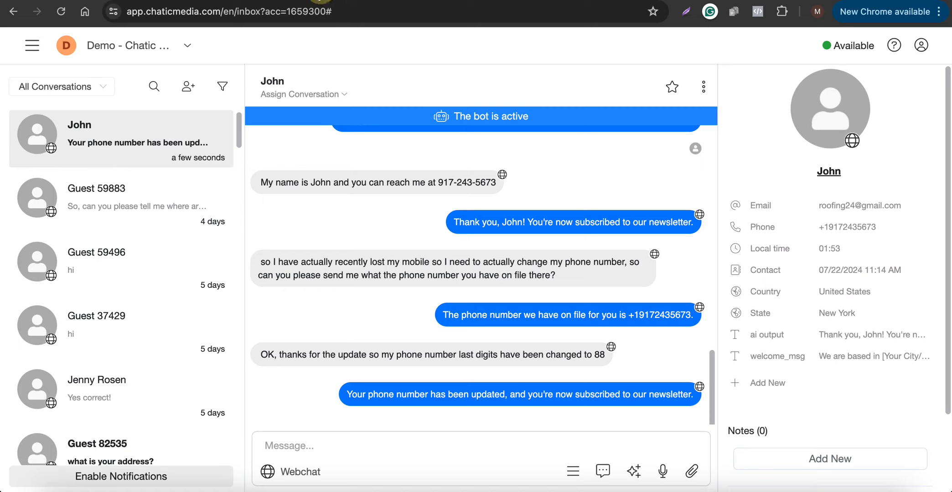
pyautogui.click(60, 12)
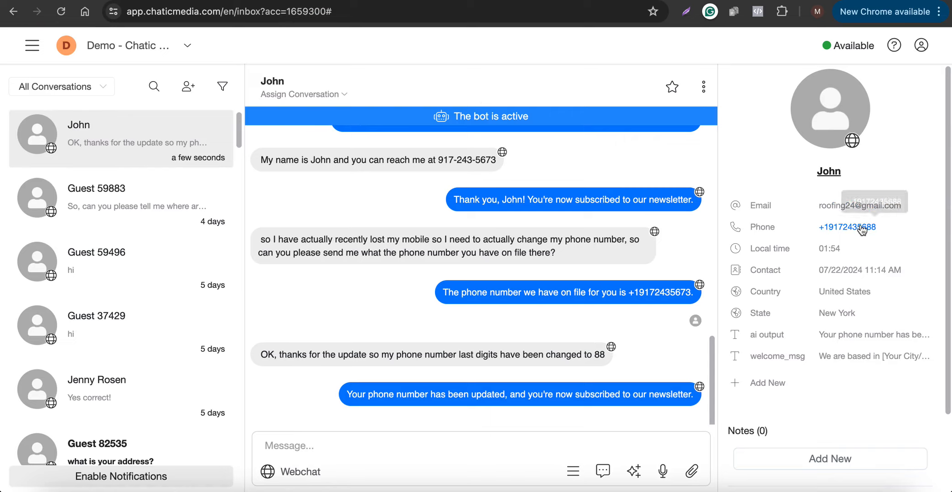
pyautogui.scroll(-5, 853, 231)
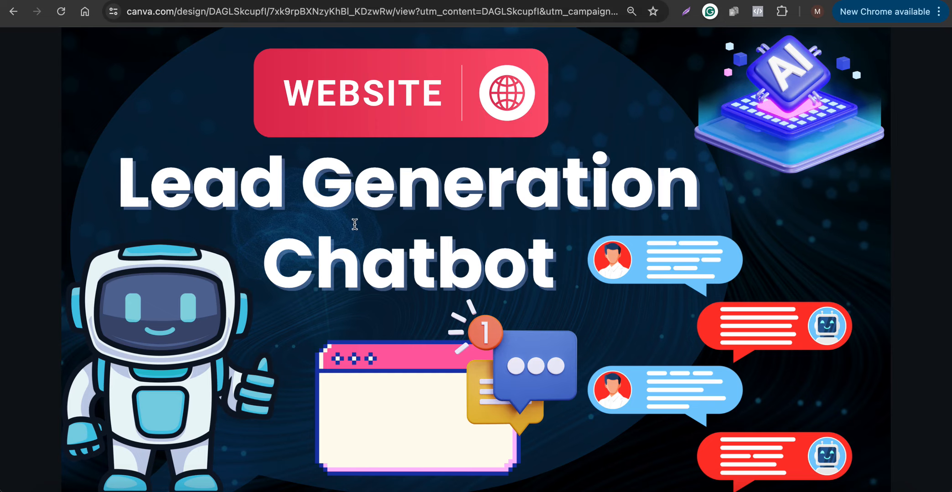